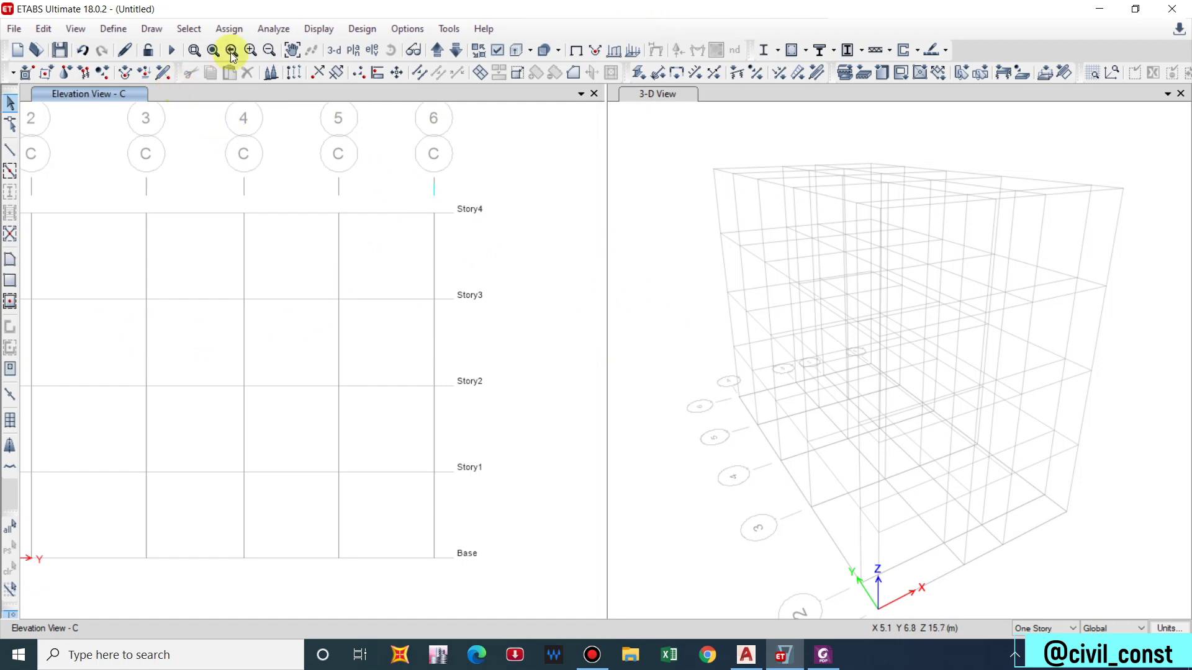
Step: Add a new material with Region India, Type Concrete and Grade M20
click(112, 30)
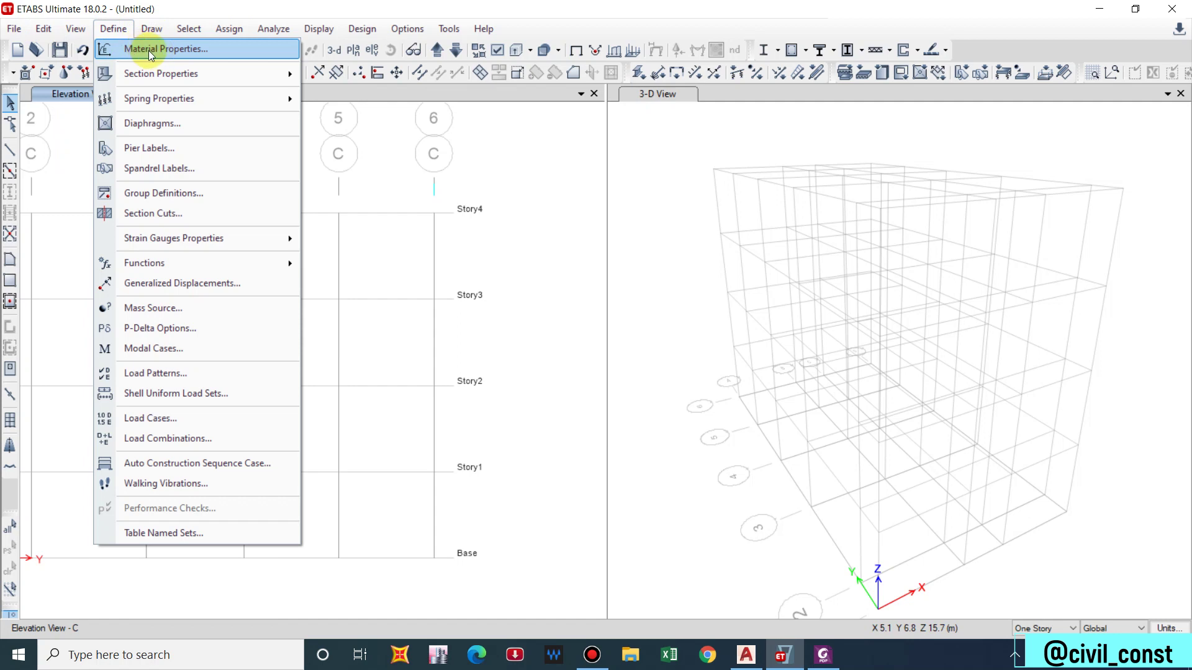
click(148, 50)
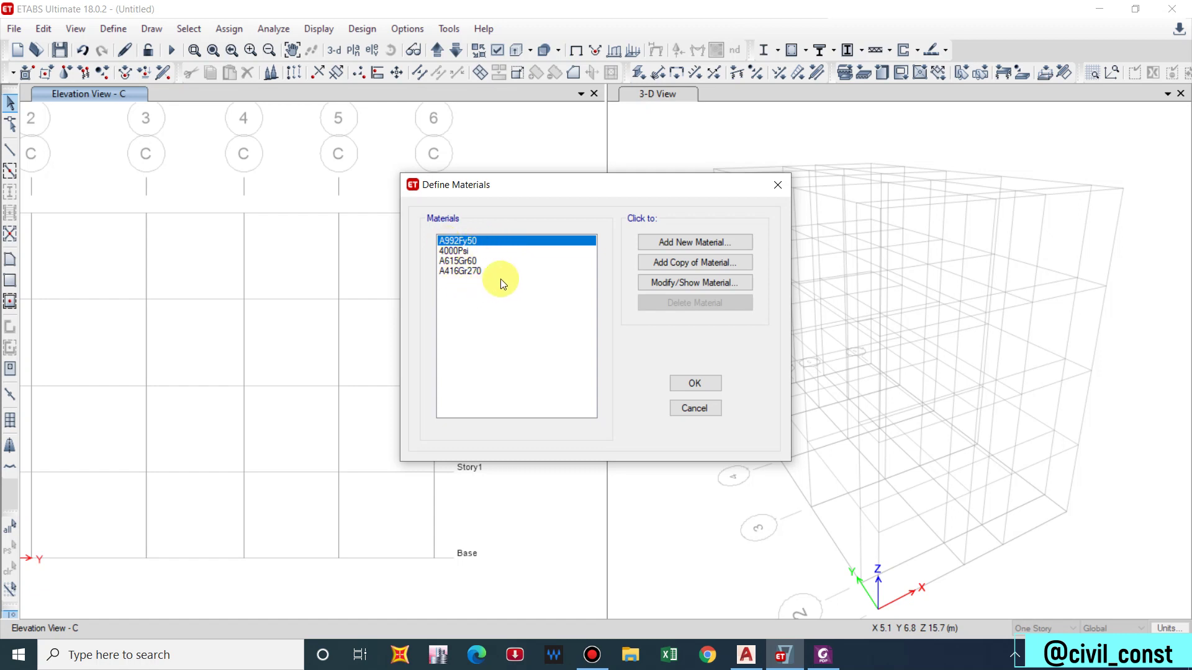
click(678, 243)
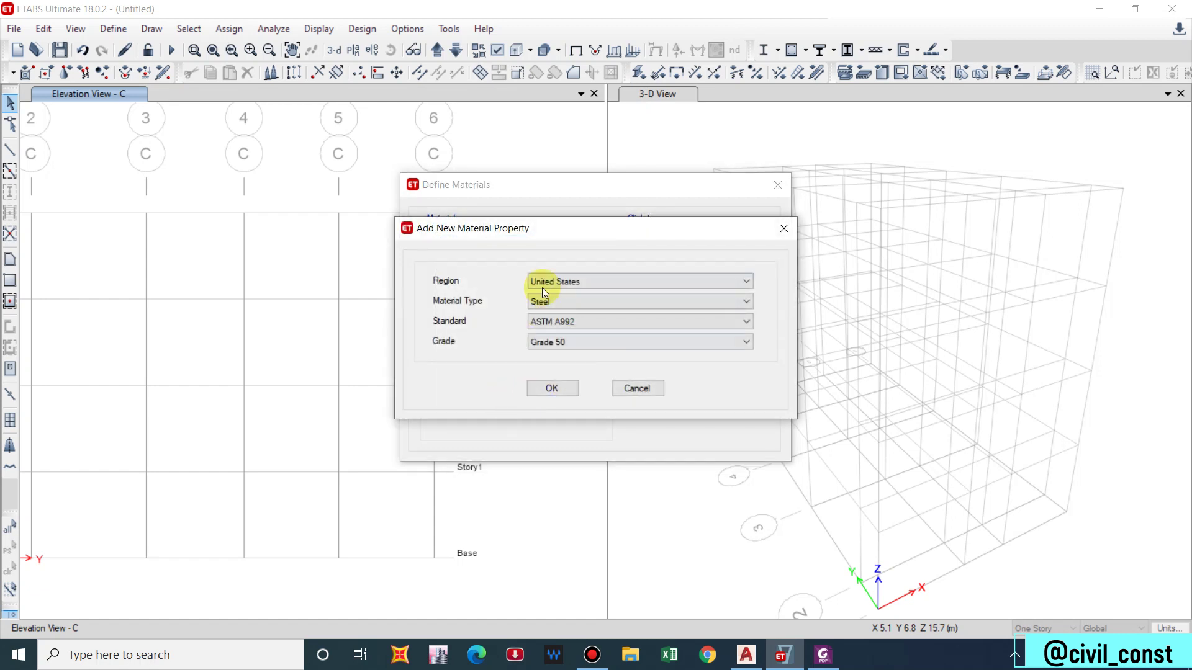
click(567, 282)
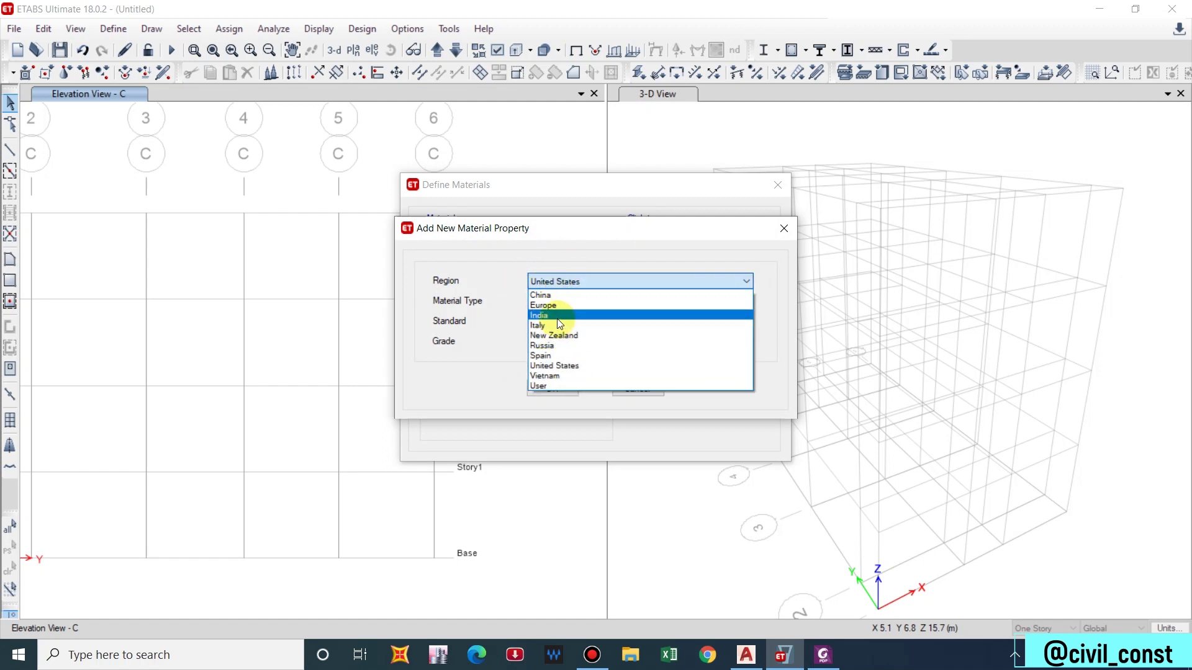
click(557, 316)
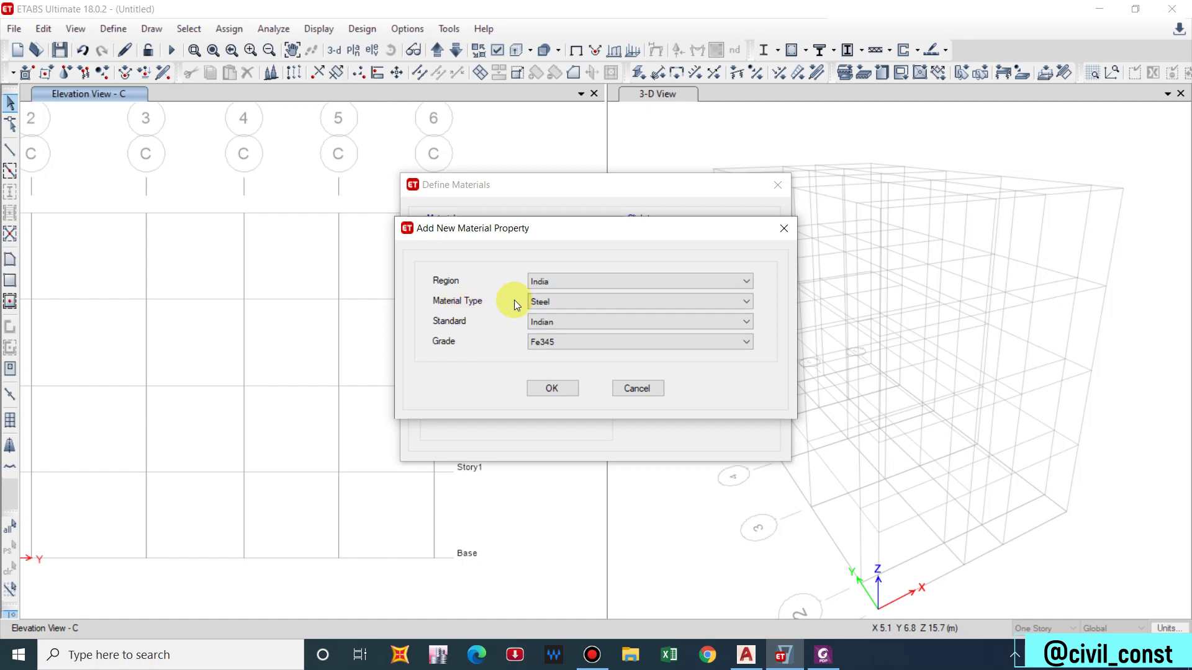
click(535, 302)
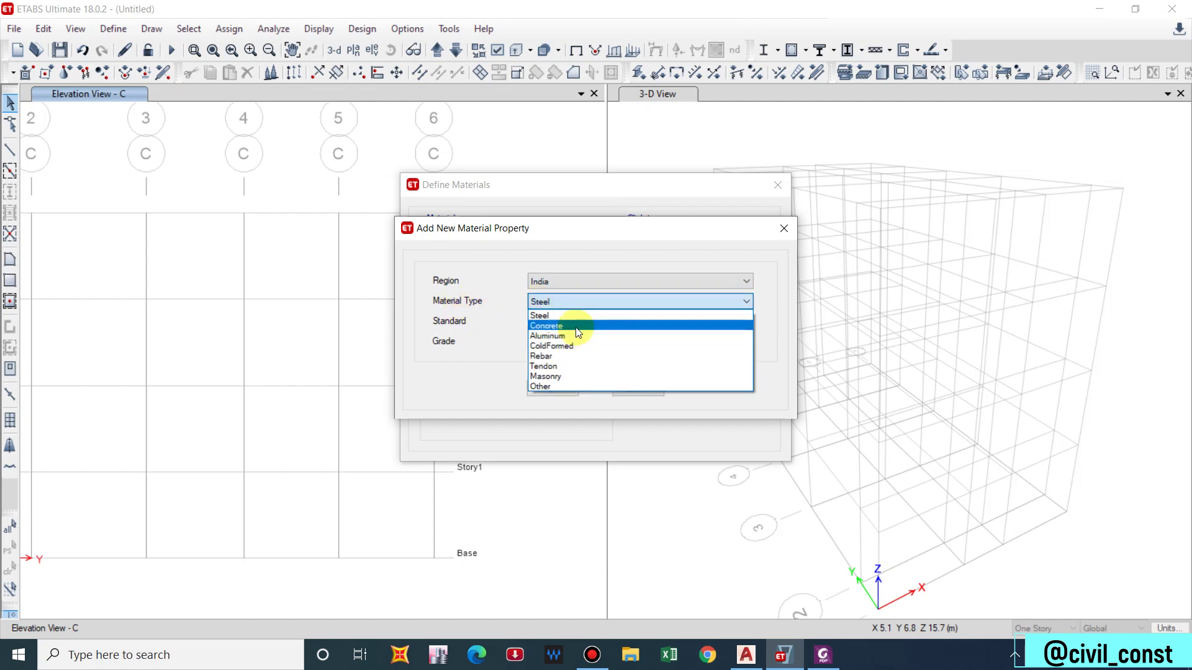
click(540, 325)
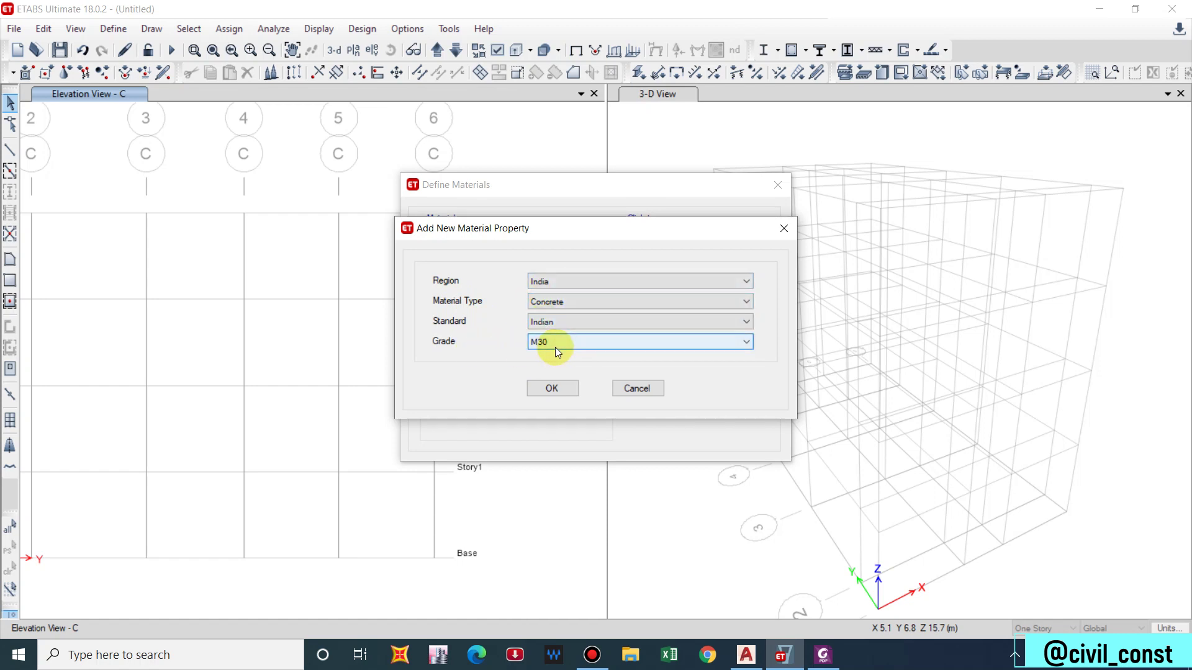
click(575, 346)
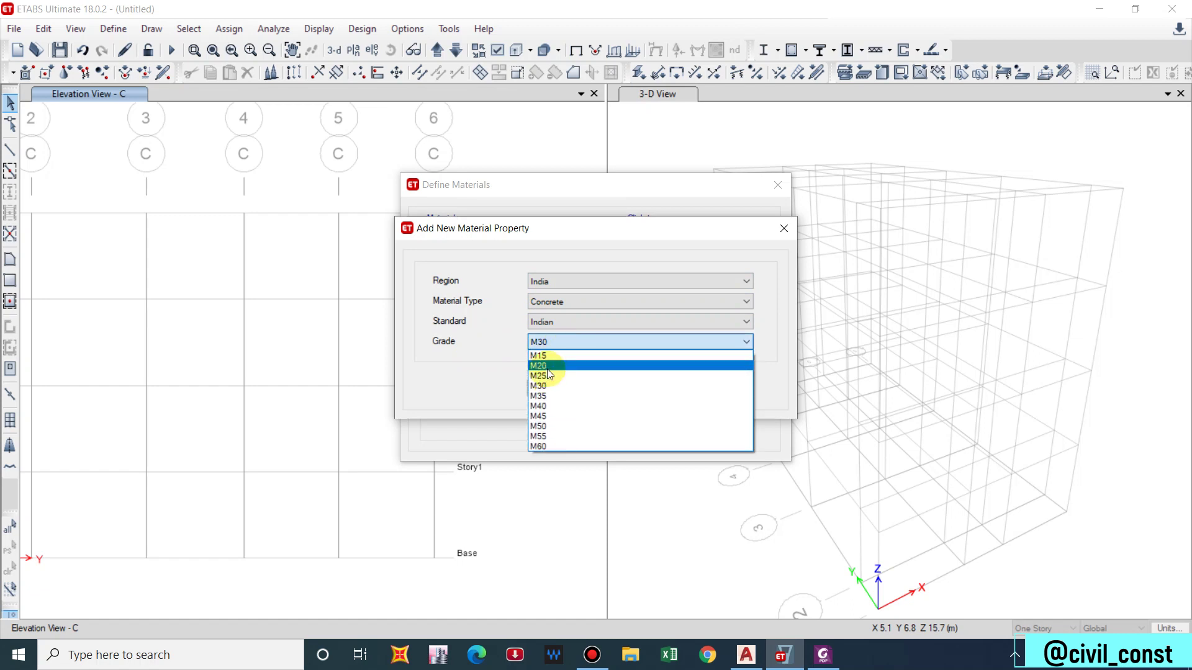
click(546, 368)
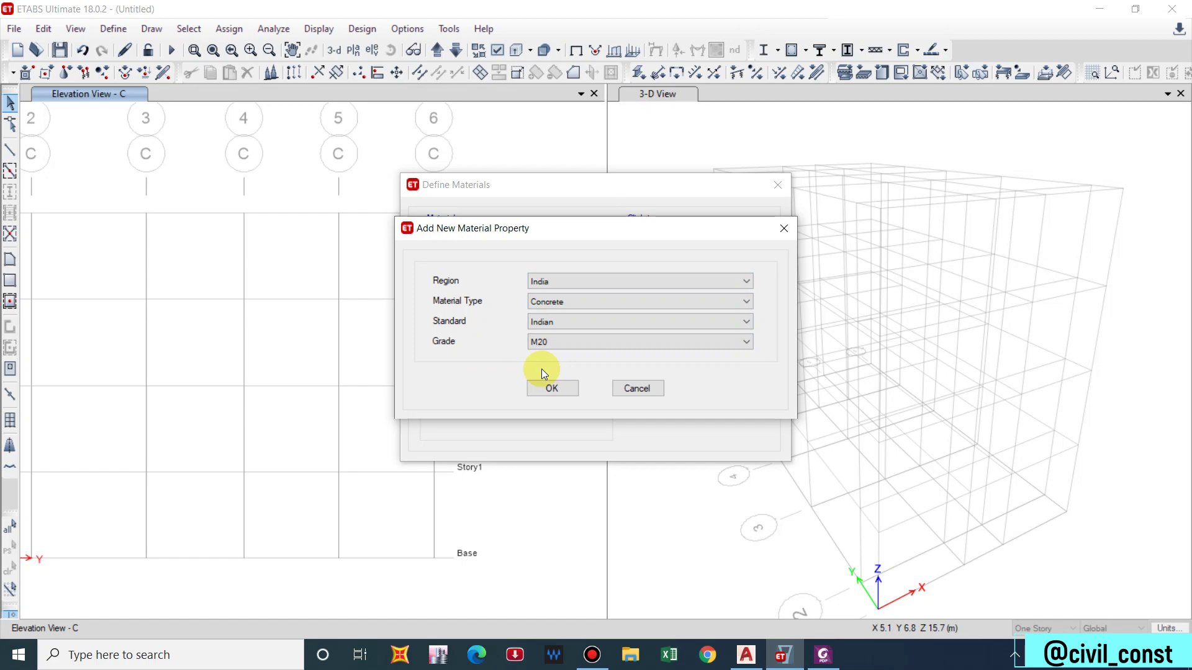
click(554, 389)
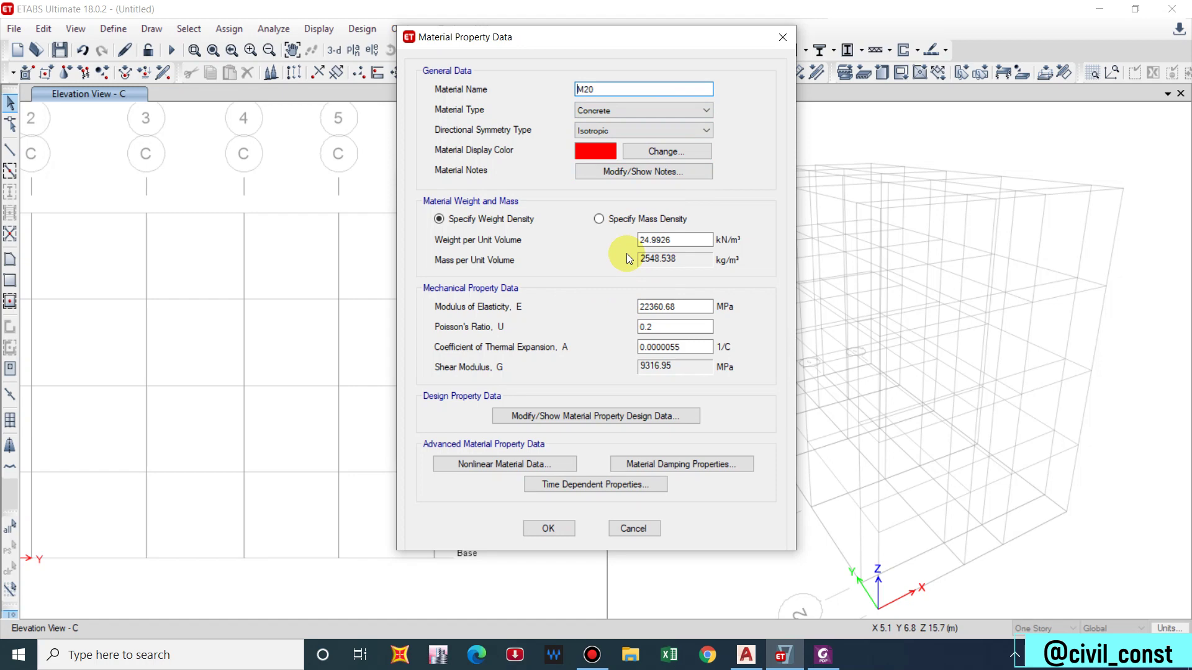
Step: Accept M20, then add a Rebar material of grade HYSD Grade 500, named HYSD500
click(553, 531)
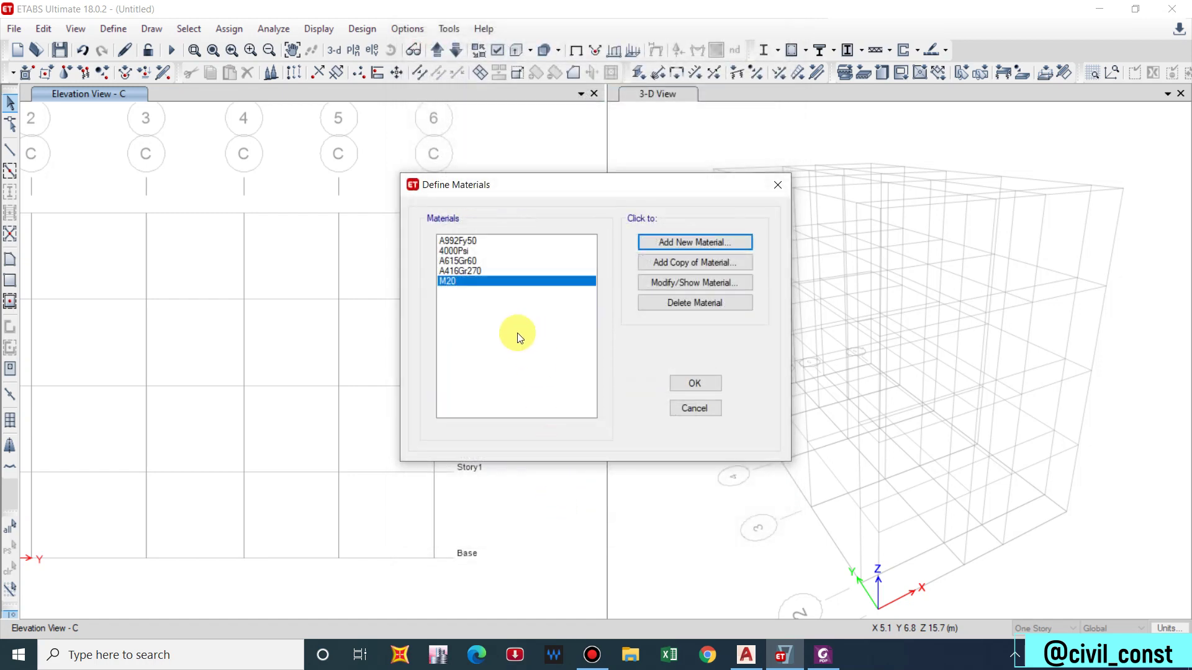
click(682, 243)
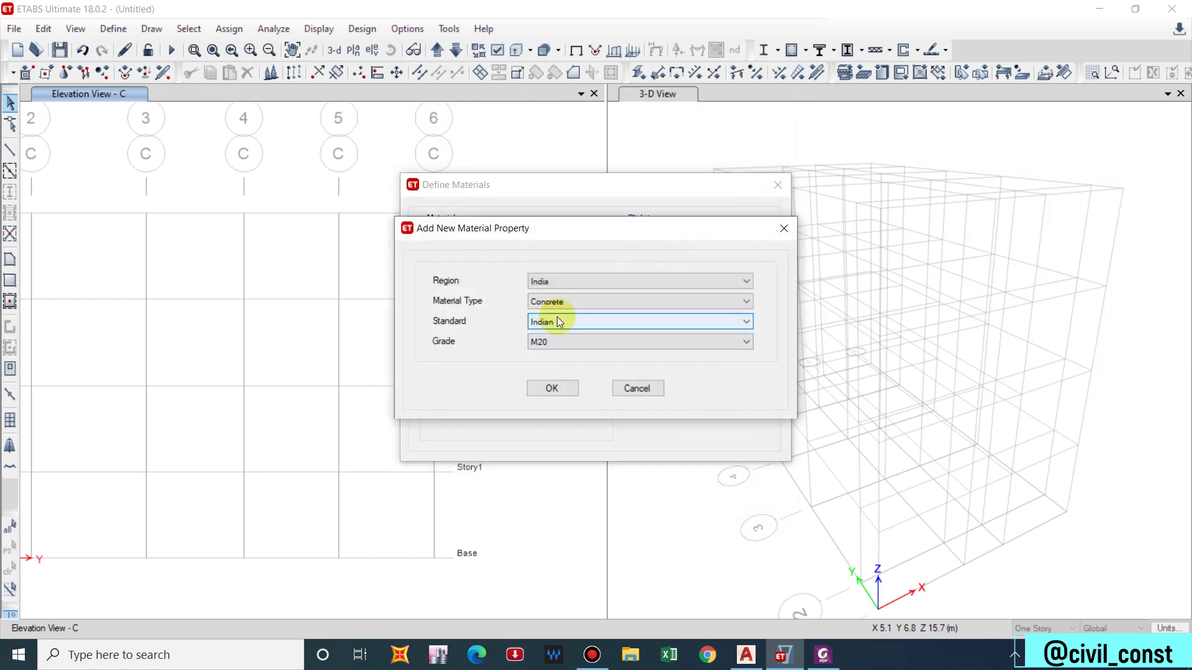
click(575, 301)
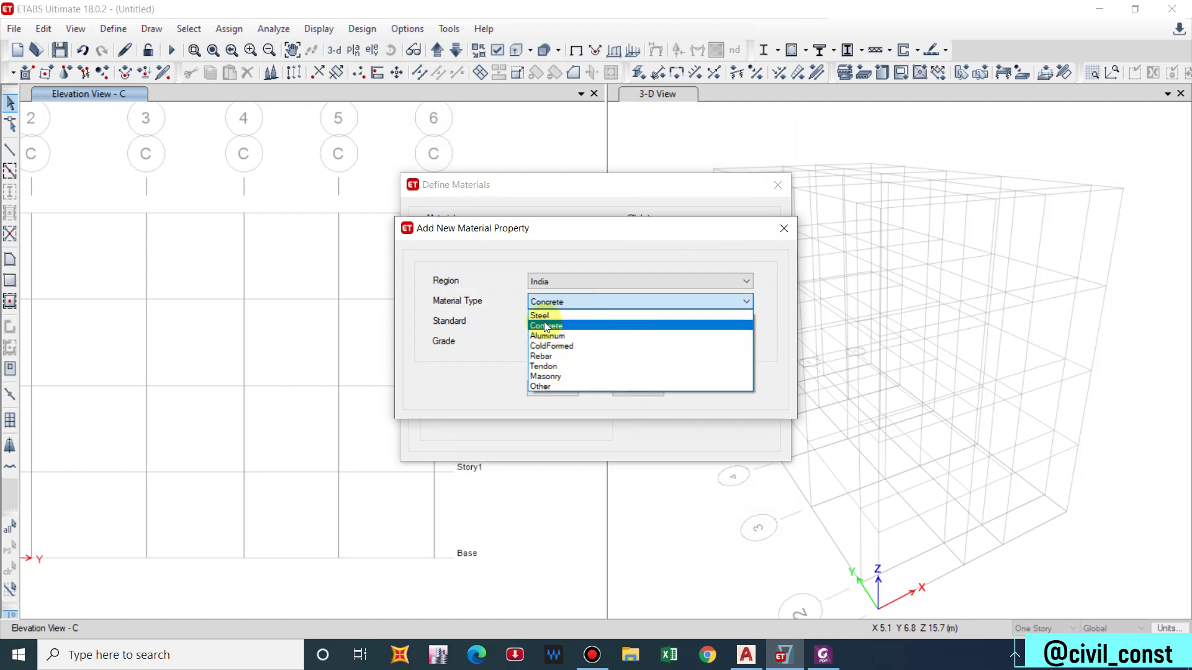
click(547, 356)
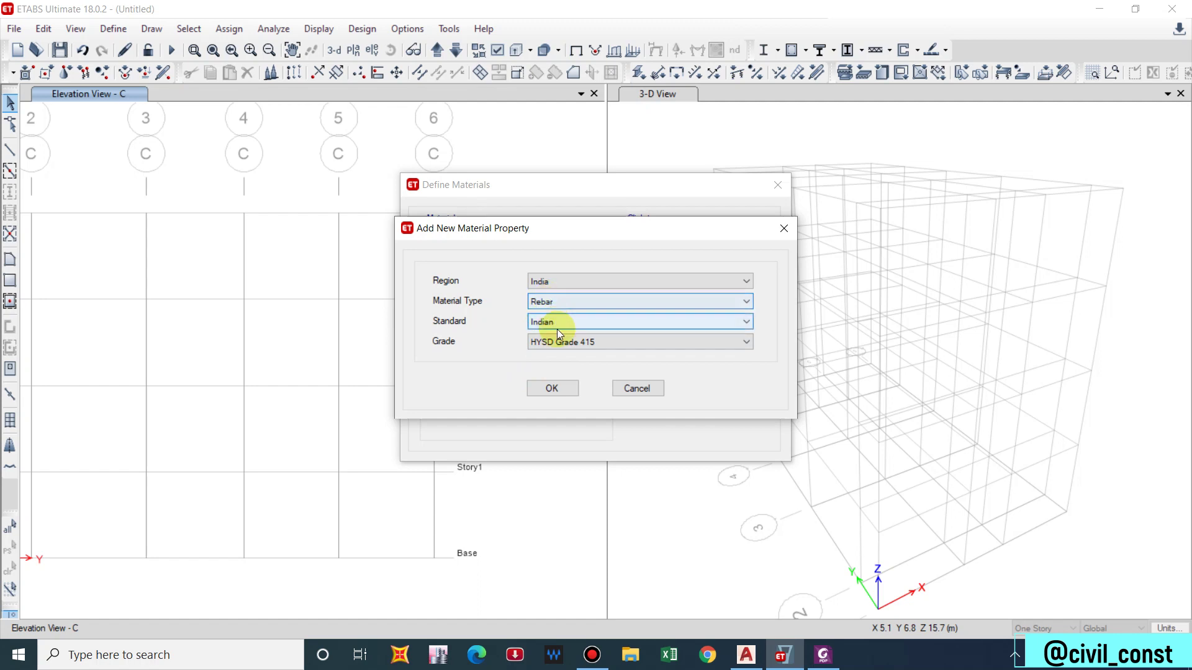
click(561, 341)
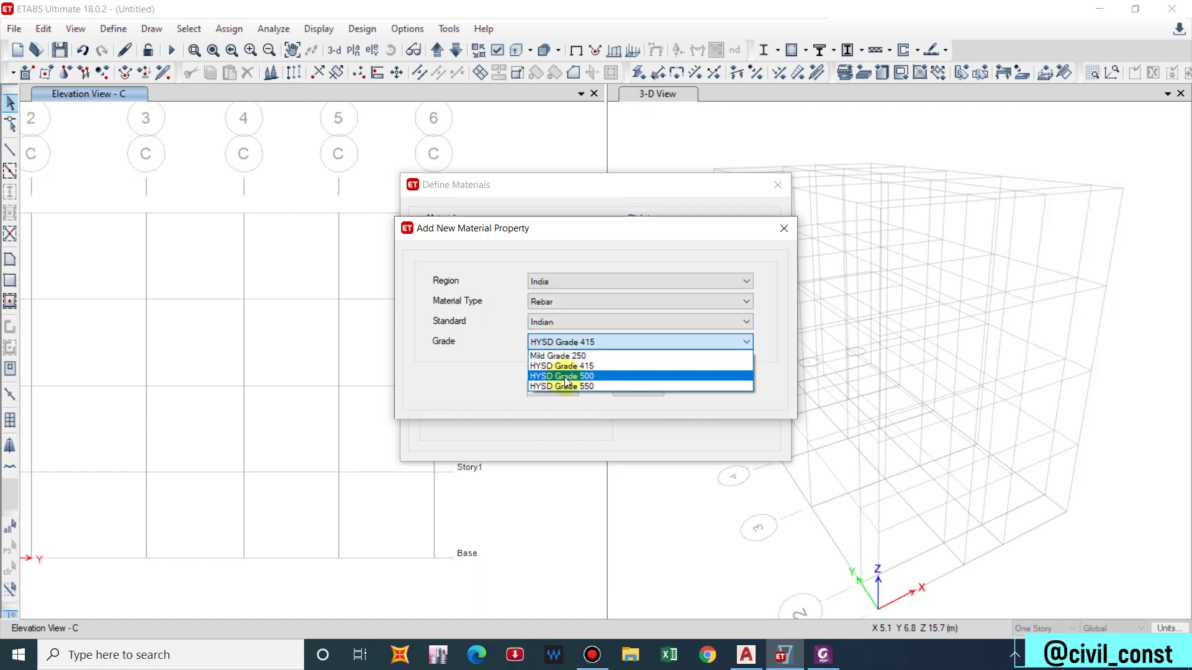
click(566, 376)
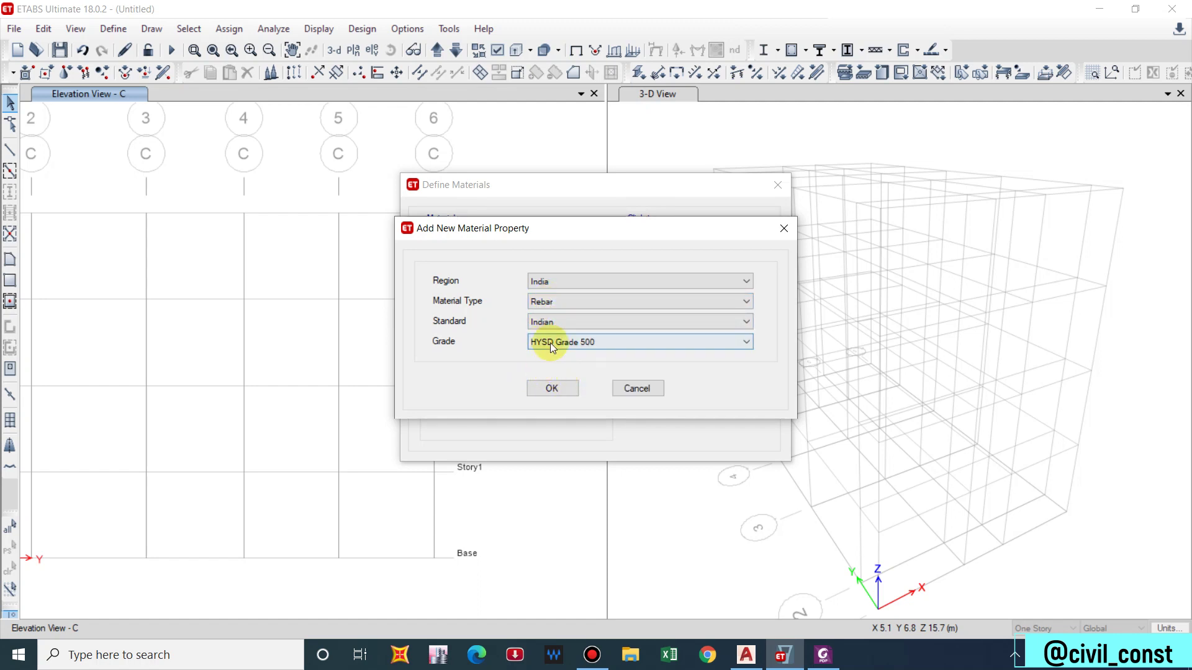
click(554, 385)
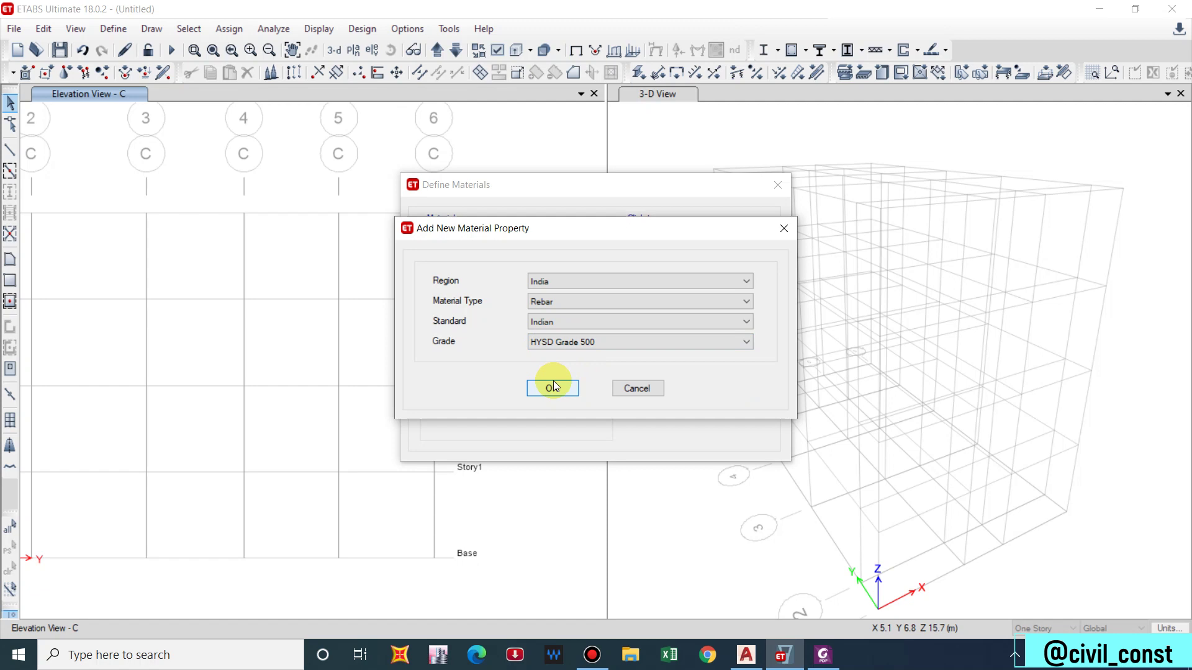
click(565, 386)
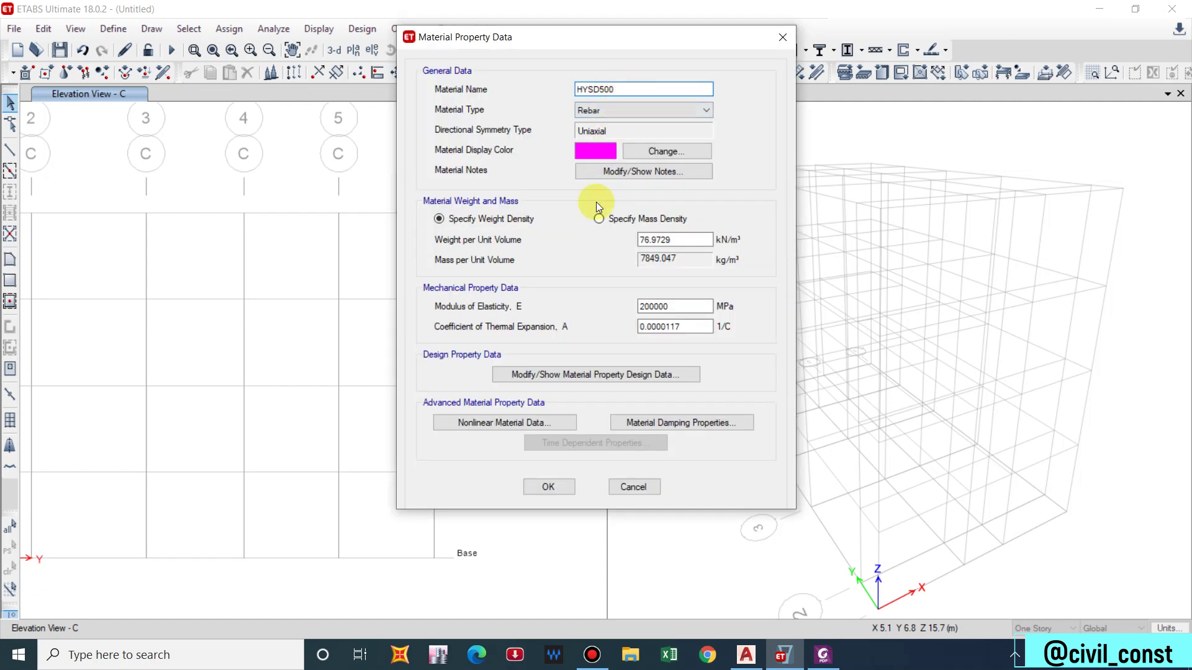
click(562, 486)
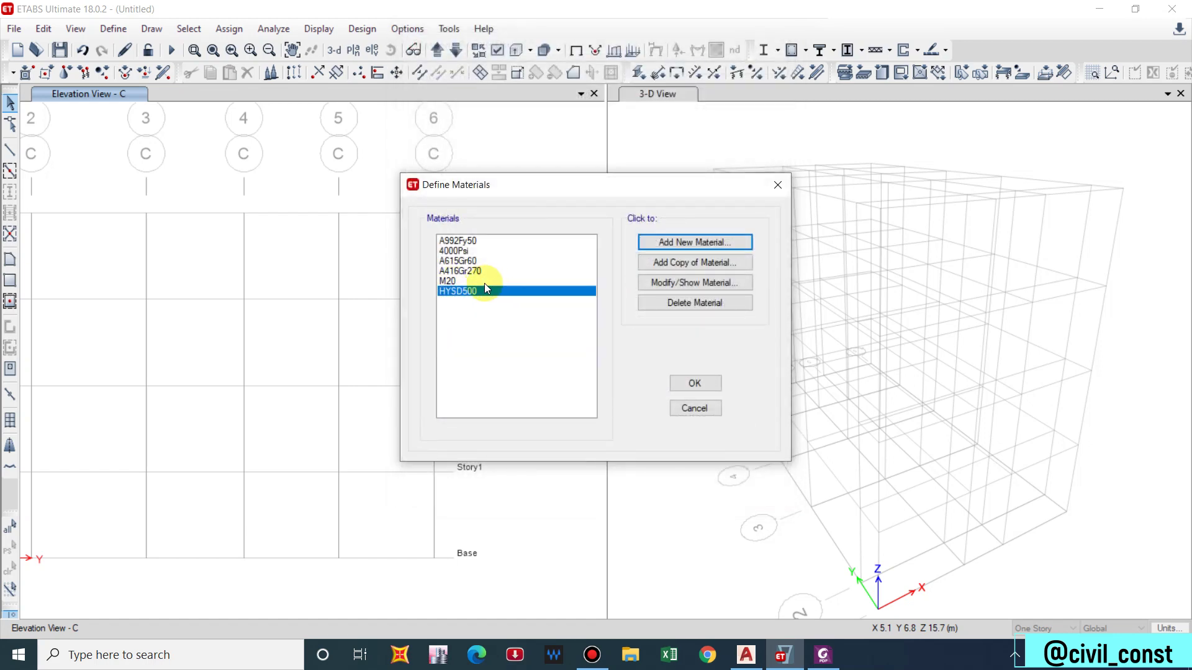
click(473, 282)
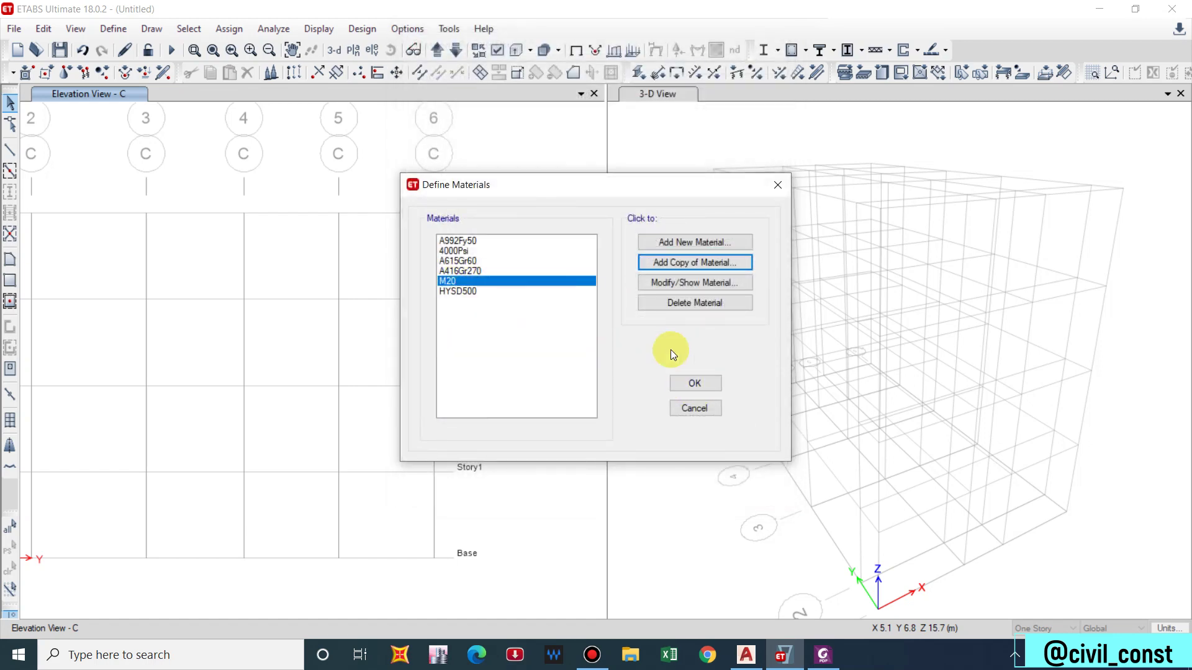
Step: Close the materials list and bring up the Frame Properties section list
click(694, 384)
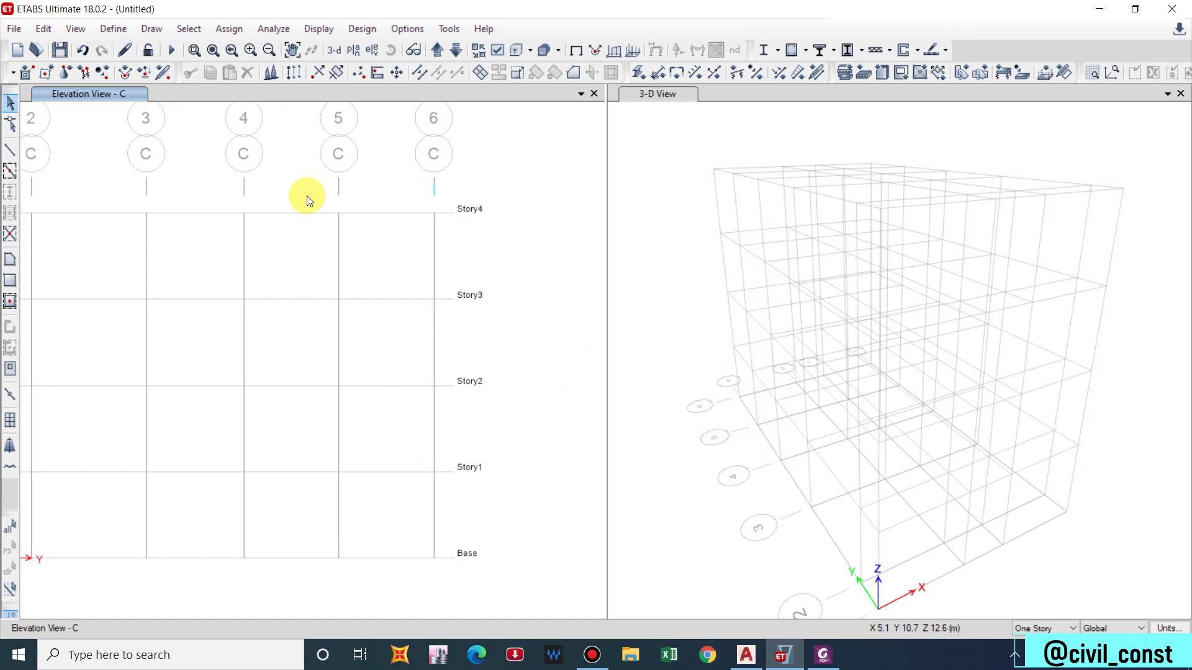
click(117, 31)
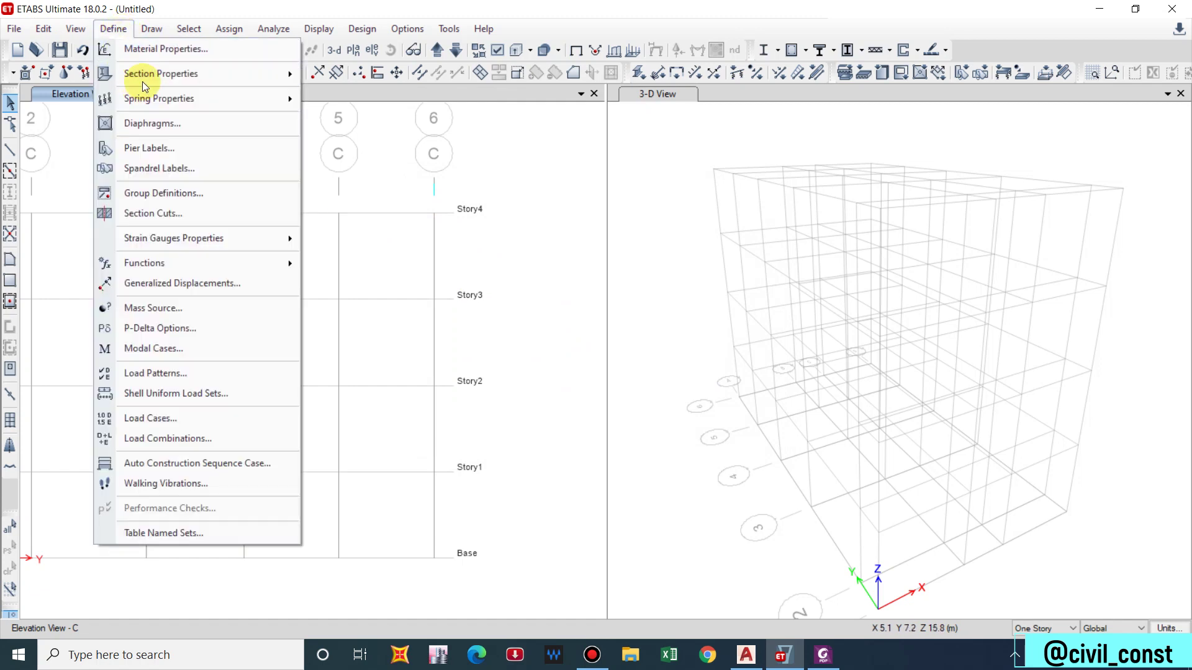
mouse_move(138, 81)
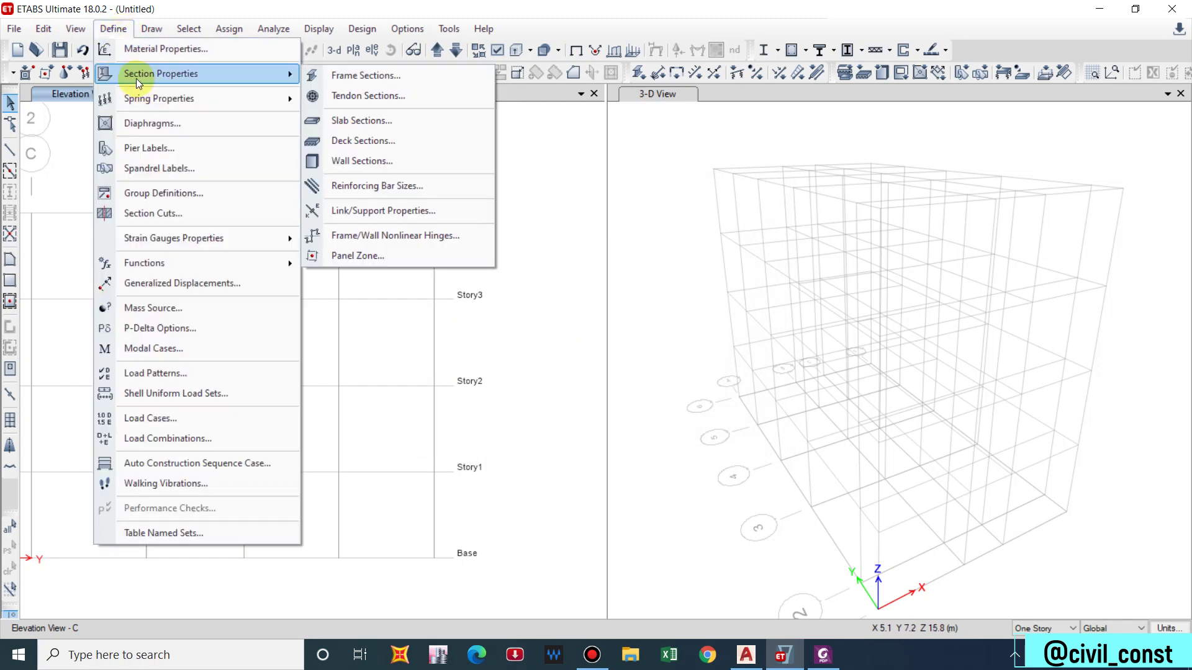
click(339, 80)
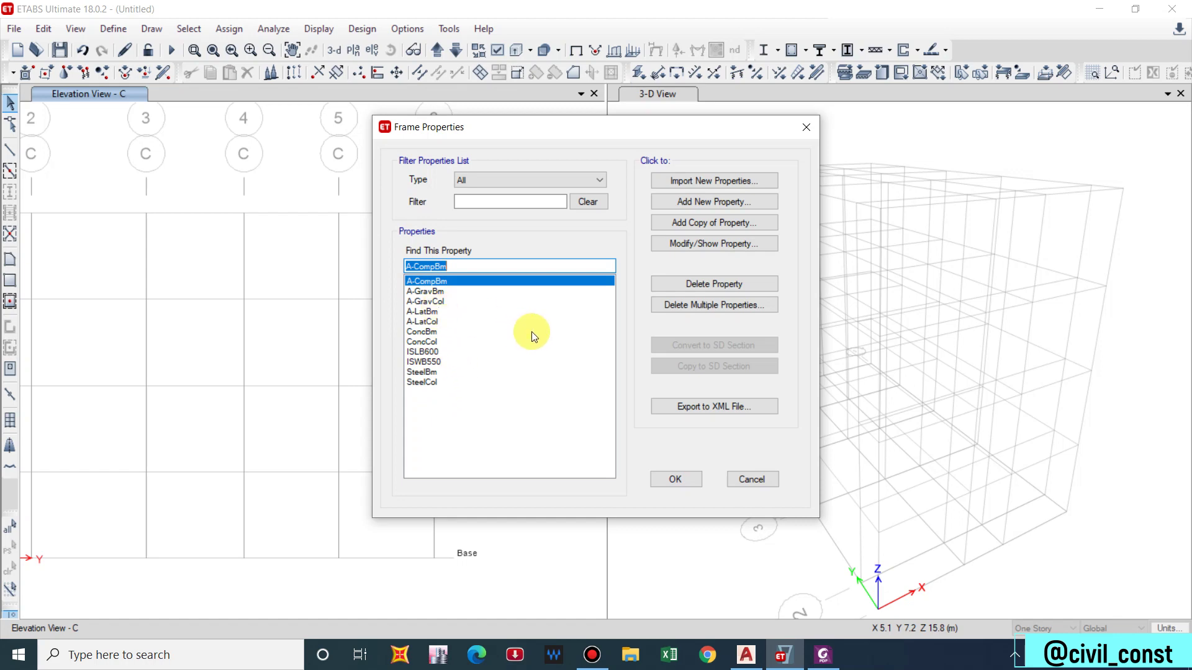
Step: Attempt a multiple deletion that hits a cannot-delete warning, then abandon it
click(695, 306)
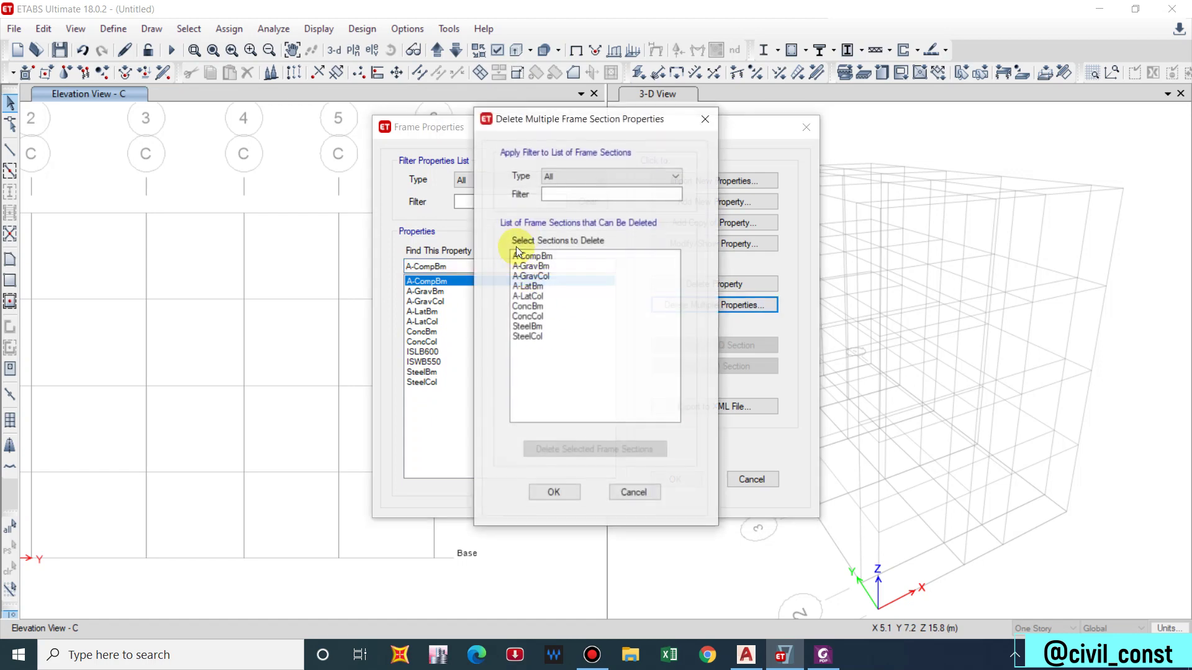
drag(540, 256, 545, 363)
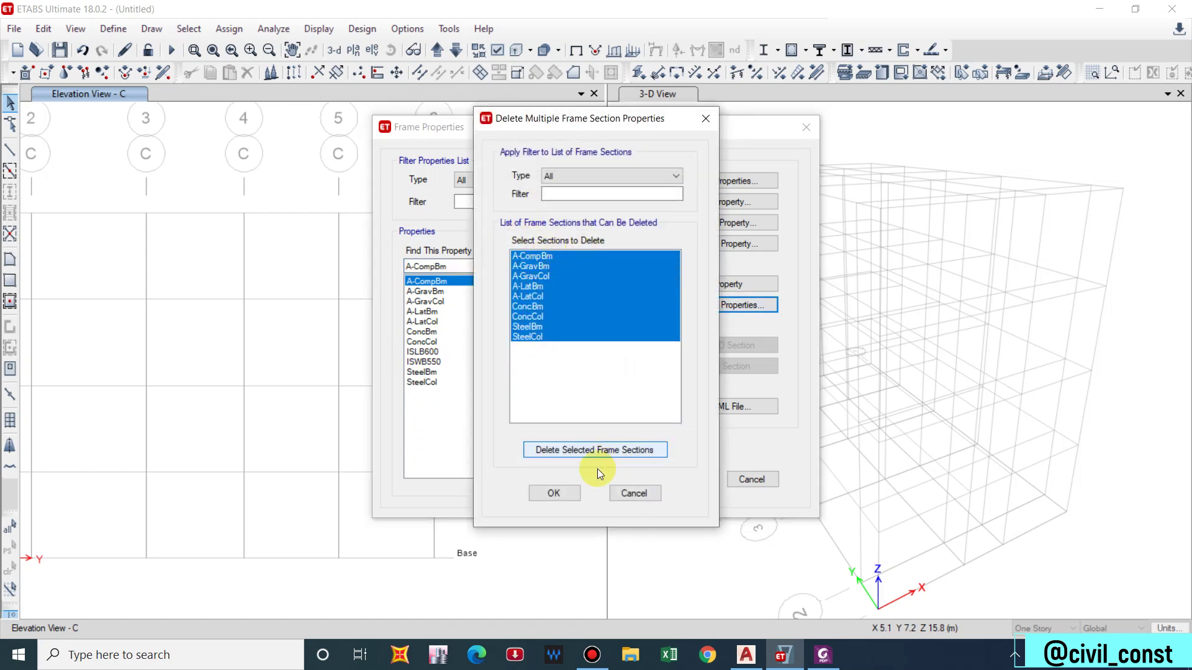
click(580, 453)
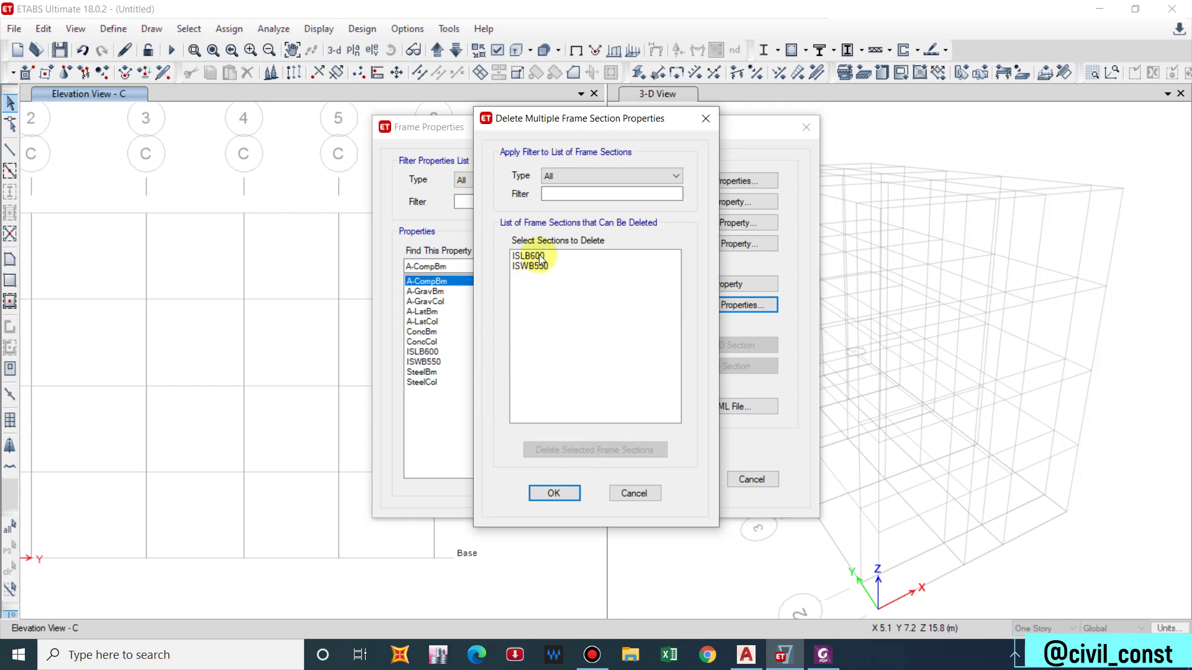
drag(529, 256, 540, 267)
click(576, 450)
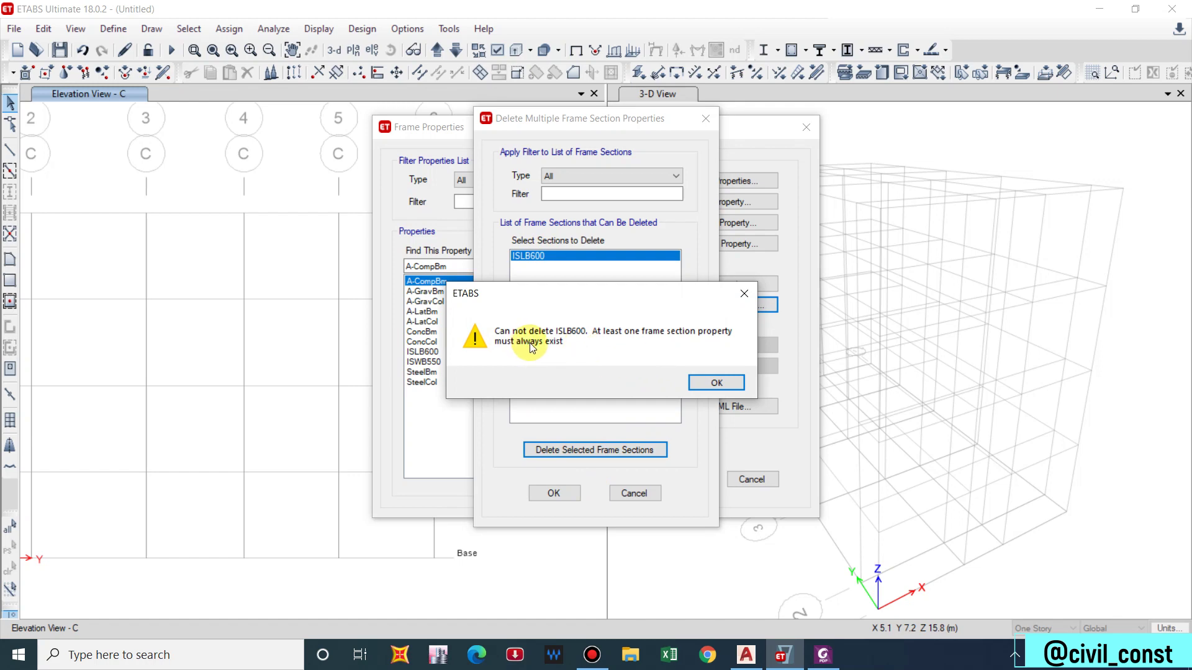
click(745, 294)
click(705, 118)
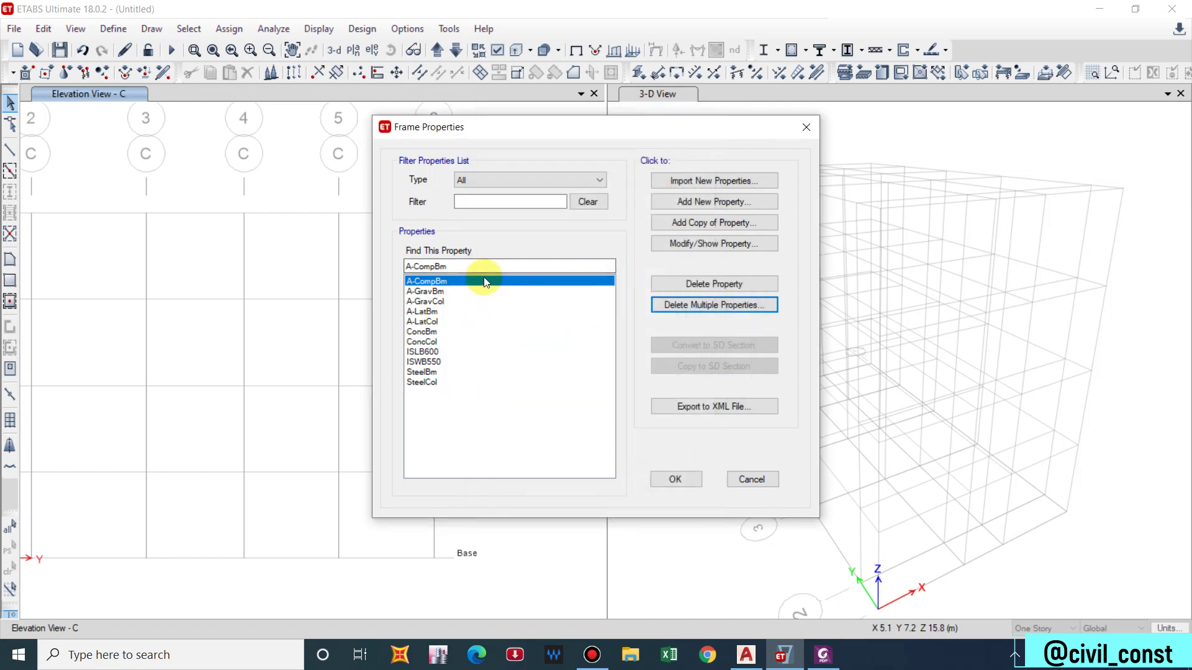
Step: Delete the nine default sections from A-CompBm to SteelCol, keeping ISLB600 and ISWB550
click(683, 301)
click(566, 256)
shift+click(552, 336)
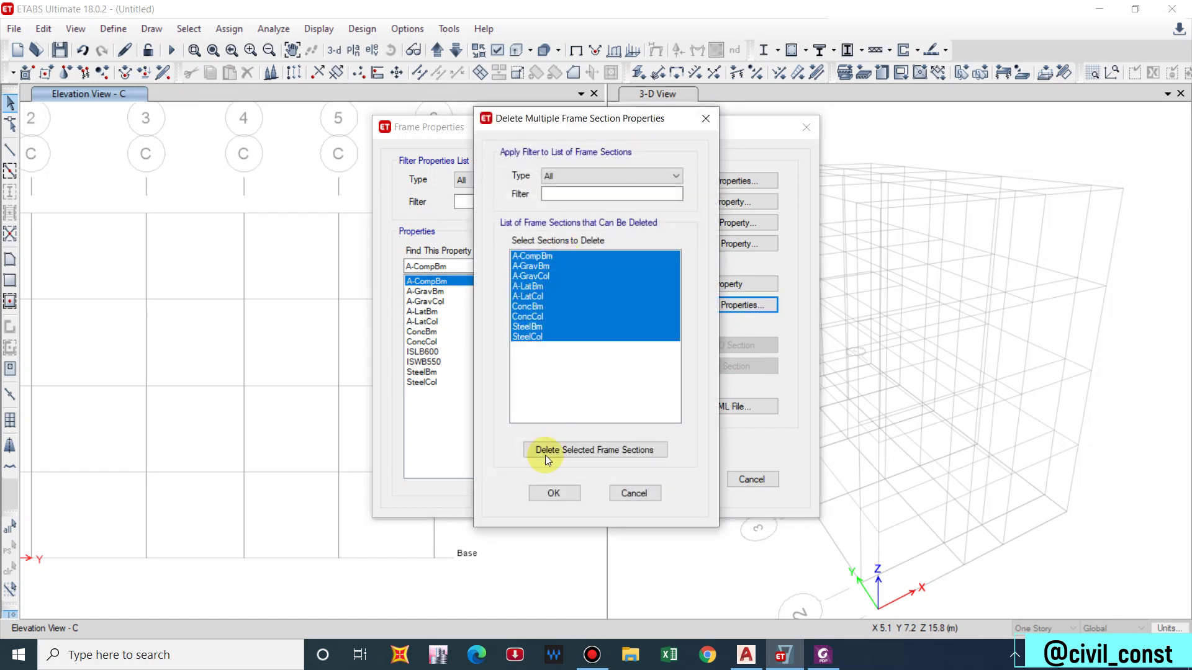
click(587, 448)
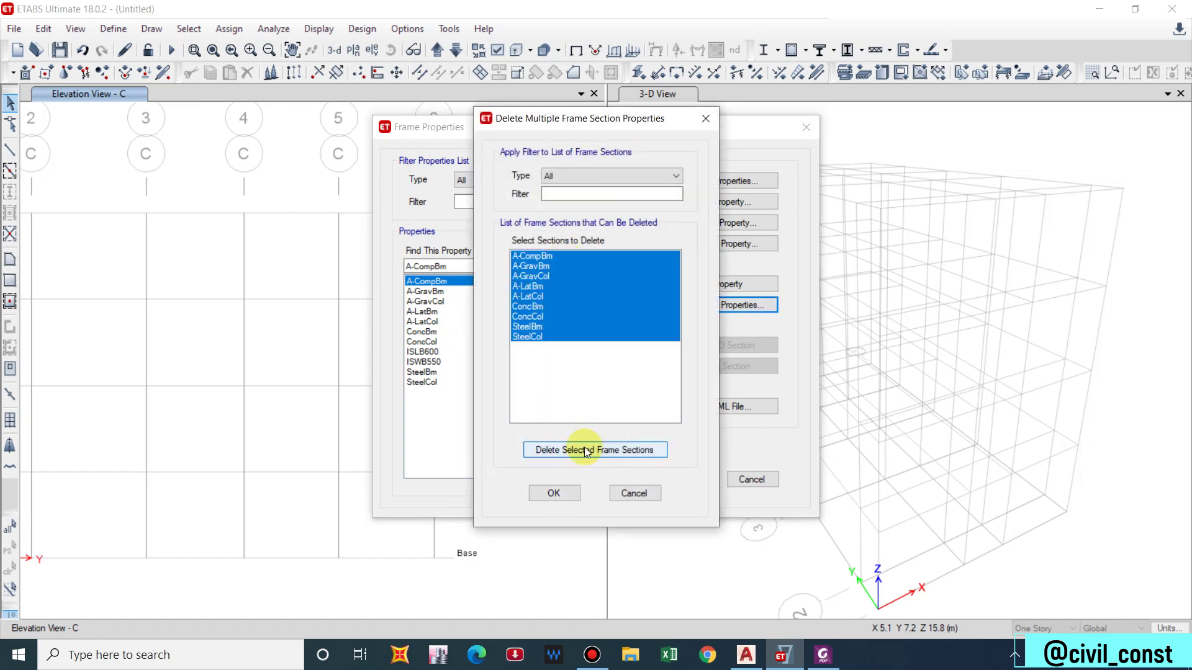
click(554, 493)
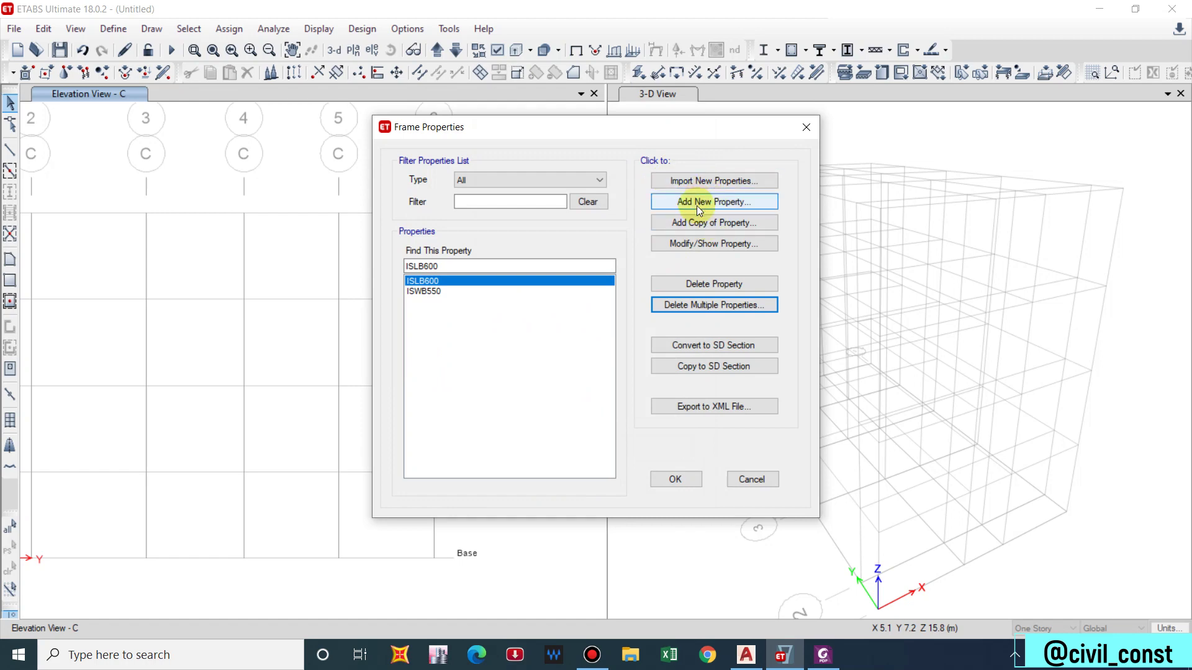
Step: Add a Concrete Rectangular frame section named Column 300*300 using M20
click(698, 208)
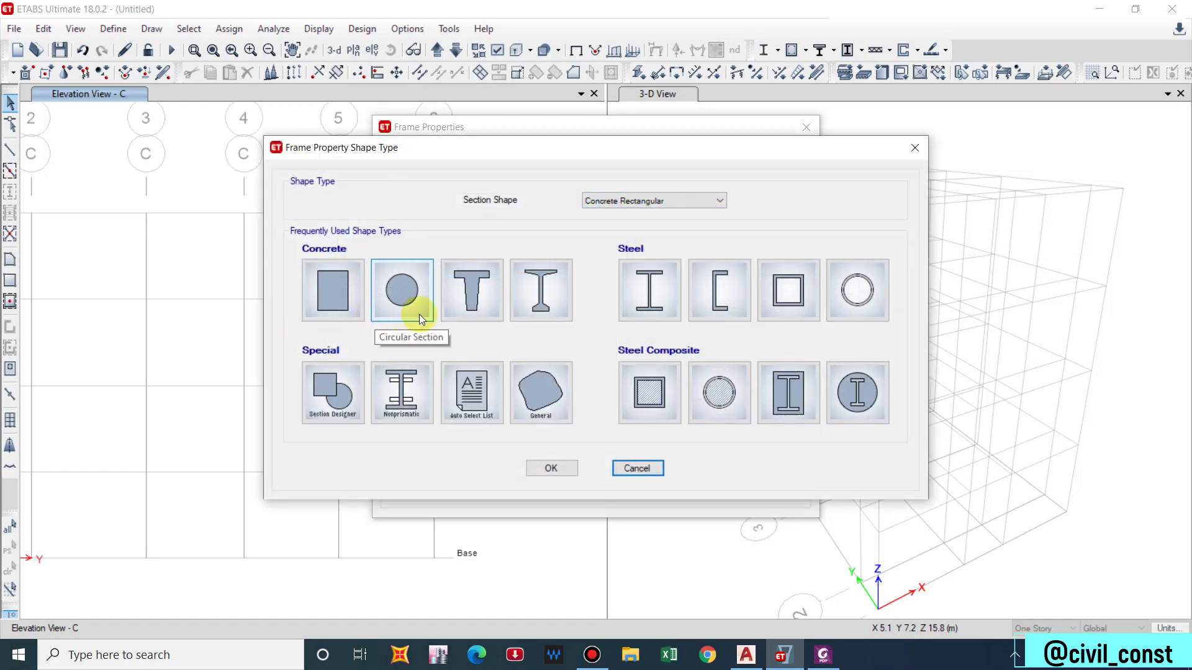
click(345, 289)
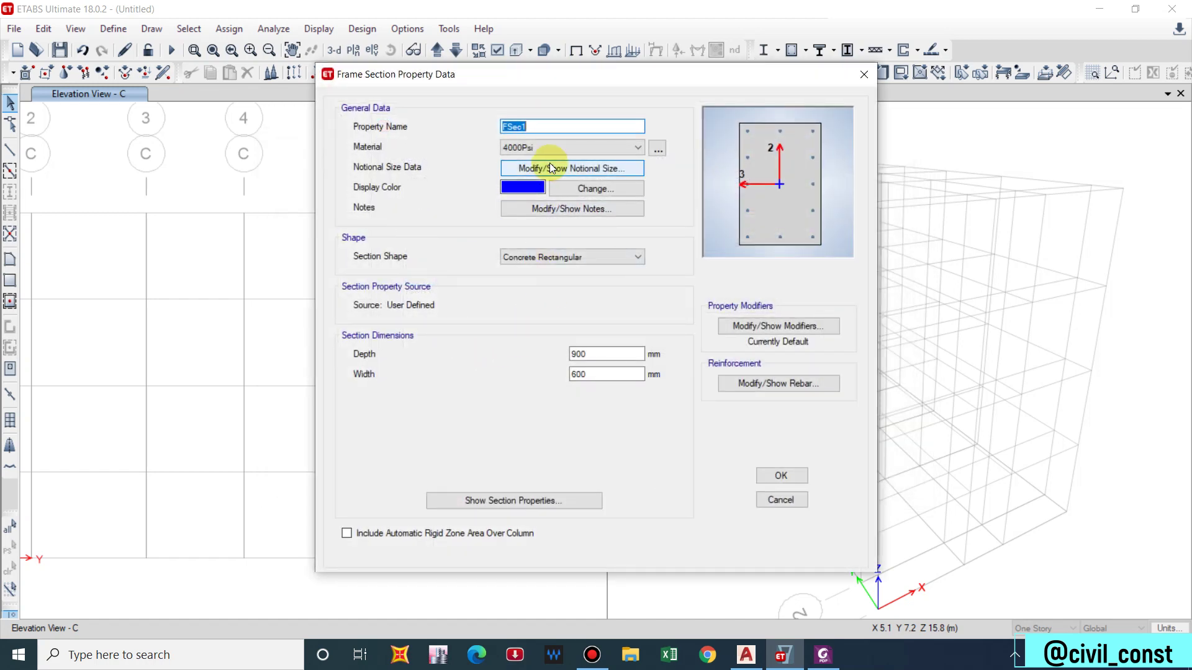
text(Column )
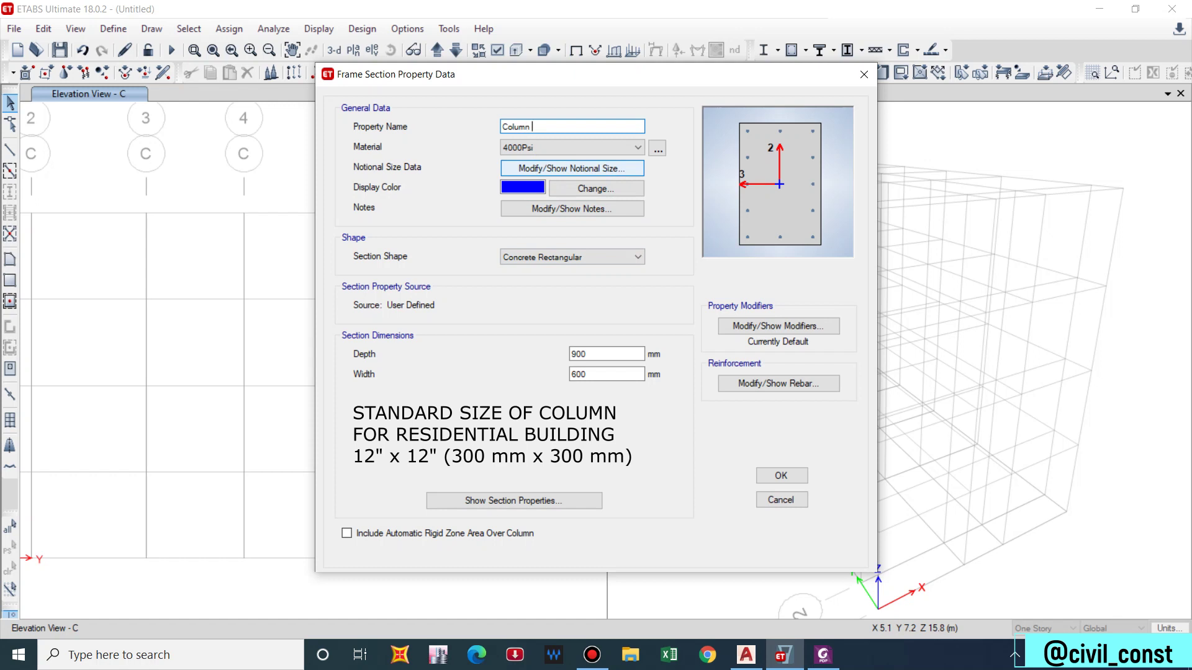
text(300)
text(8)
text(000)
key(BackSpace)
key(BackSpace)
key(BackSpace)
key(BackSpace)
text(*300)
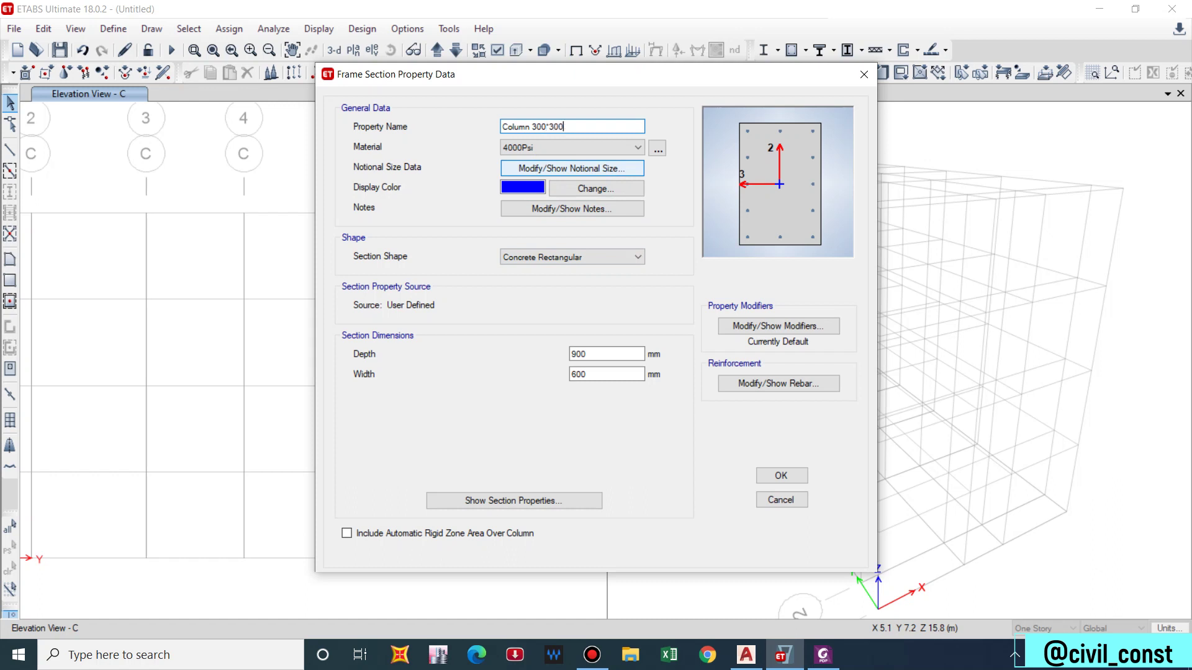
click(538, 148)
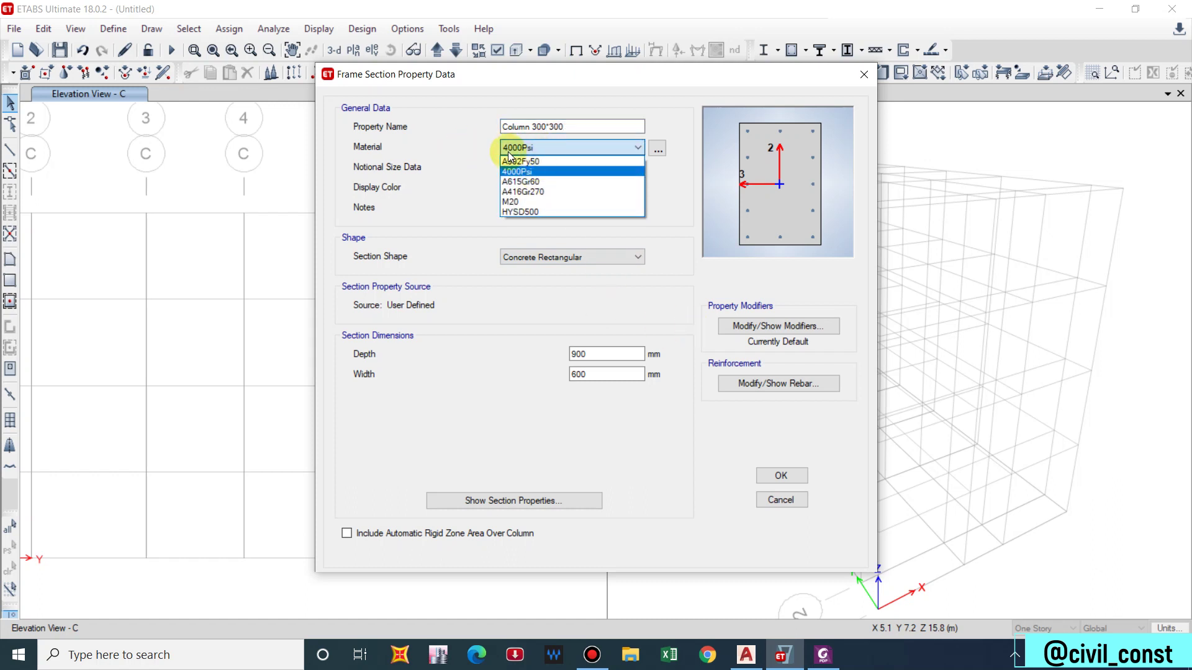
click(513, 201)
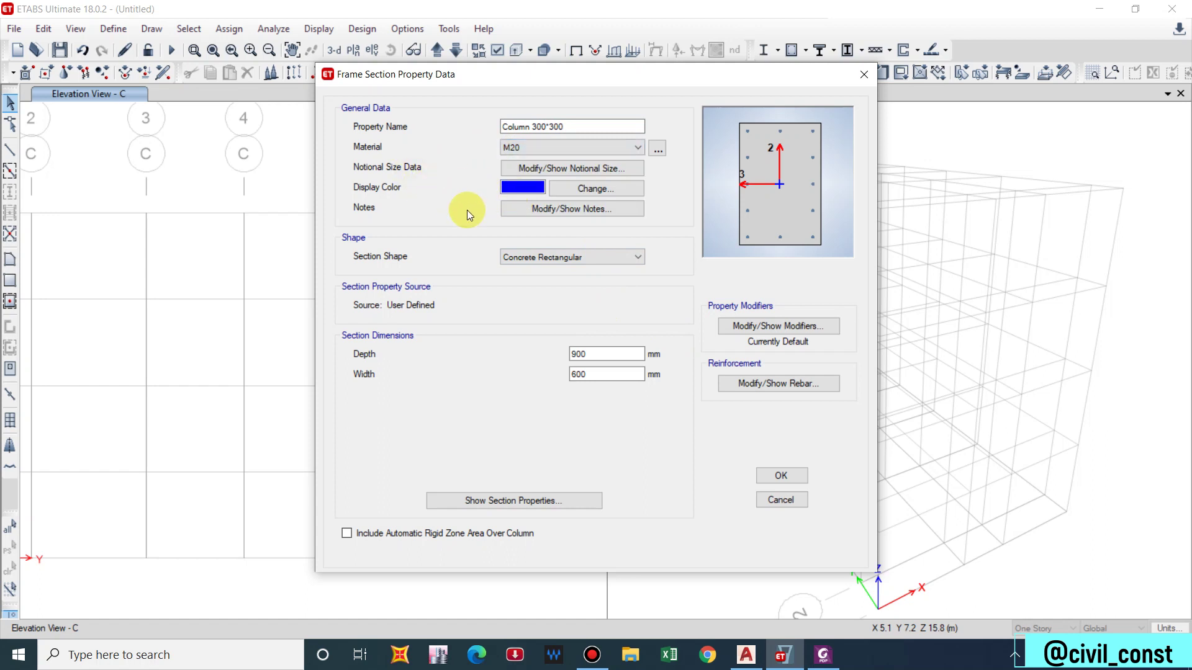
click(547, 260)
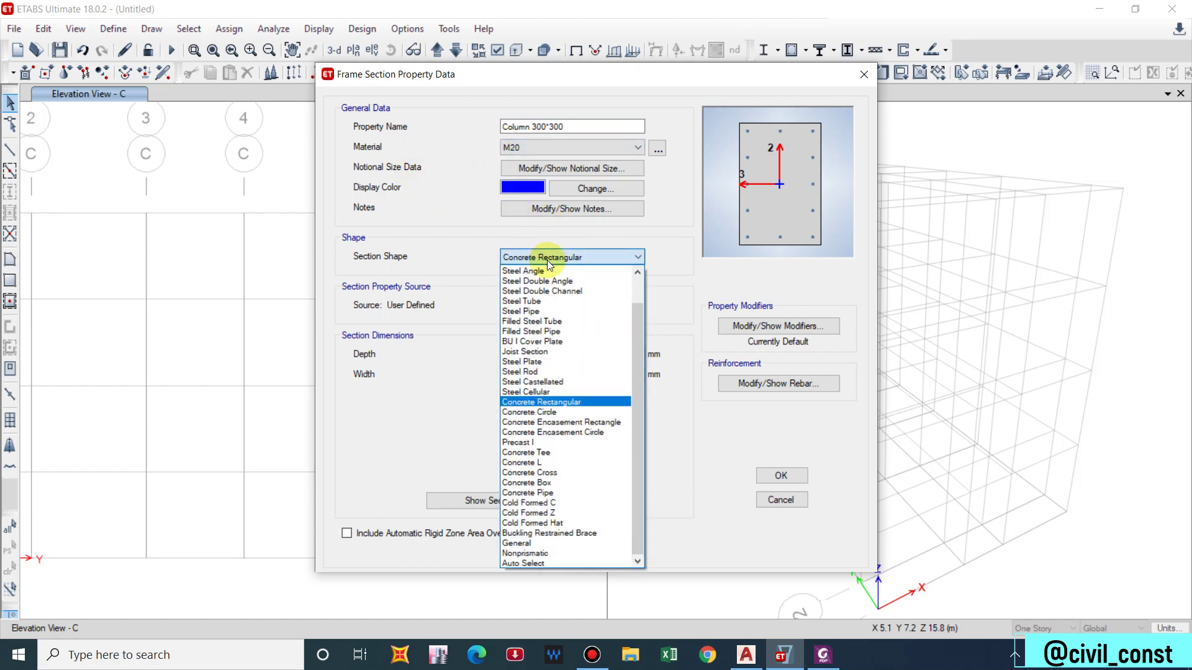
click(547, 260)
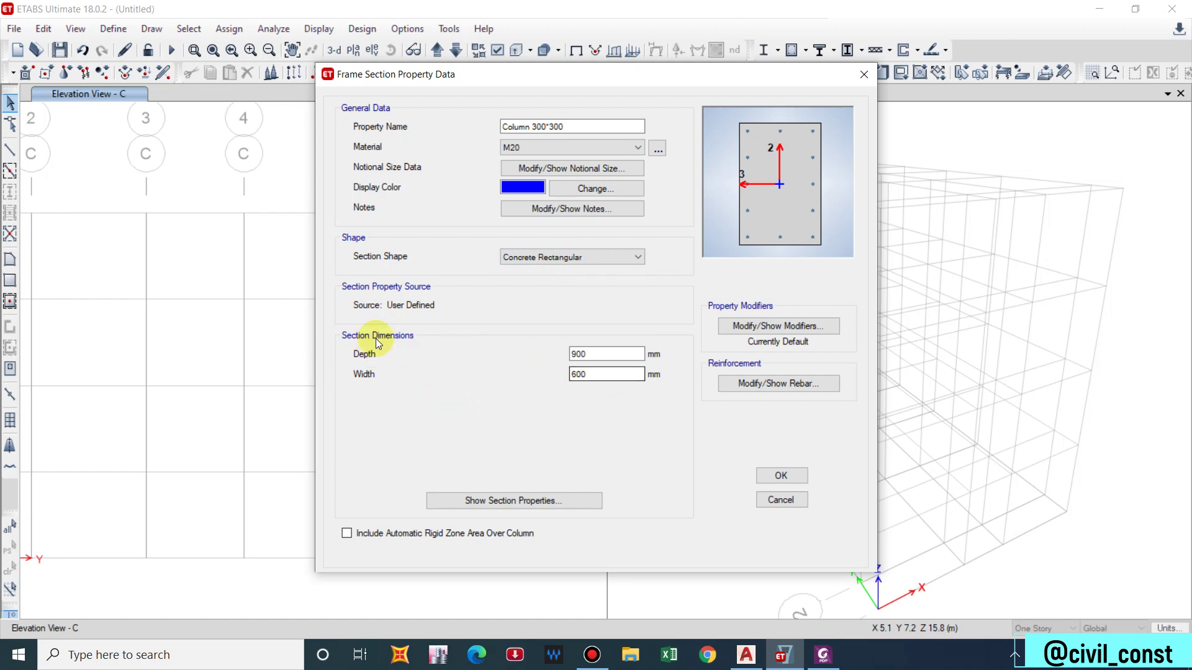
Step: Set the column section's depth and width both to 300 mm
double_click(605, 358)
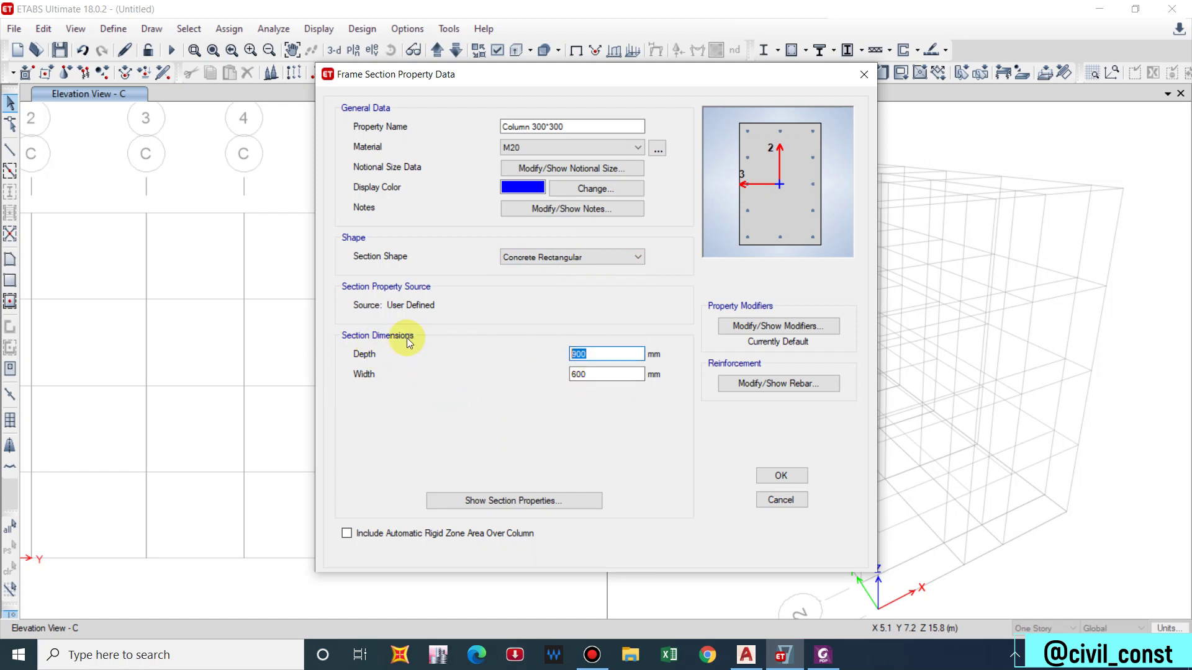
text(300)
key(Tab)
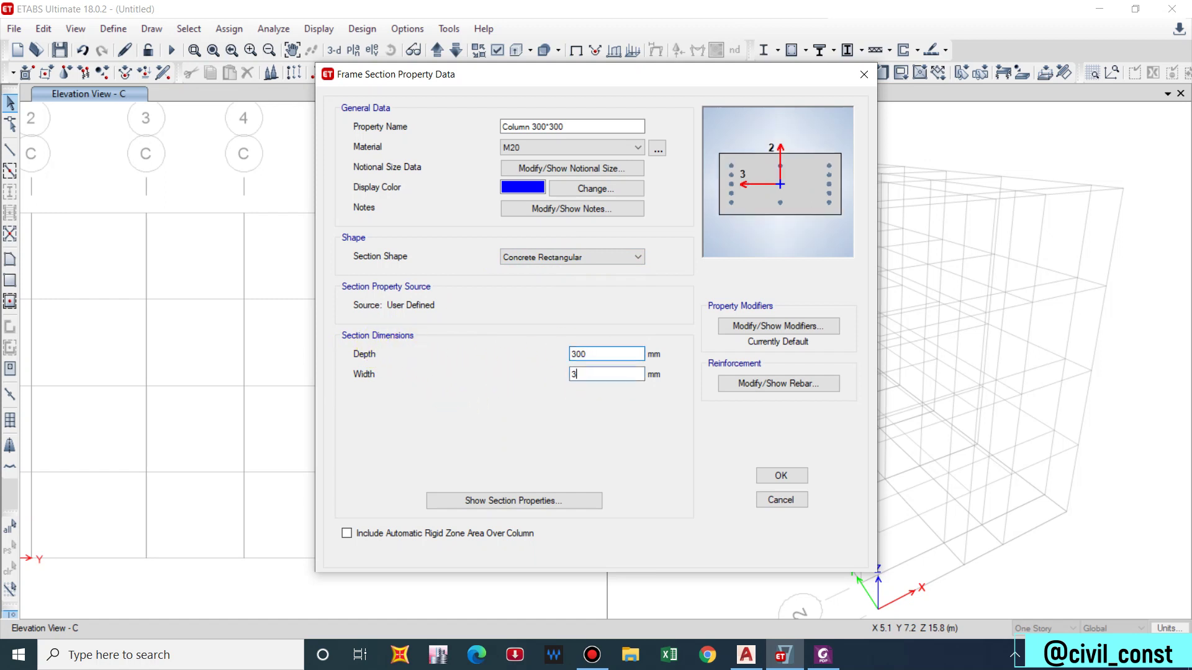
text(300)
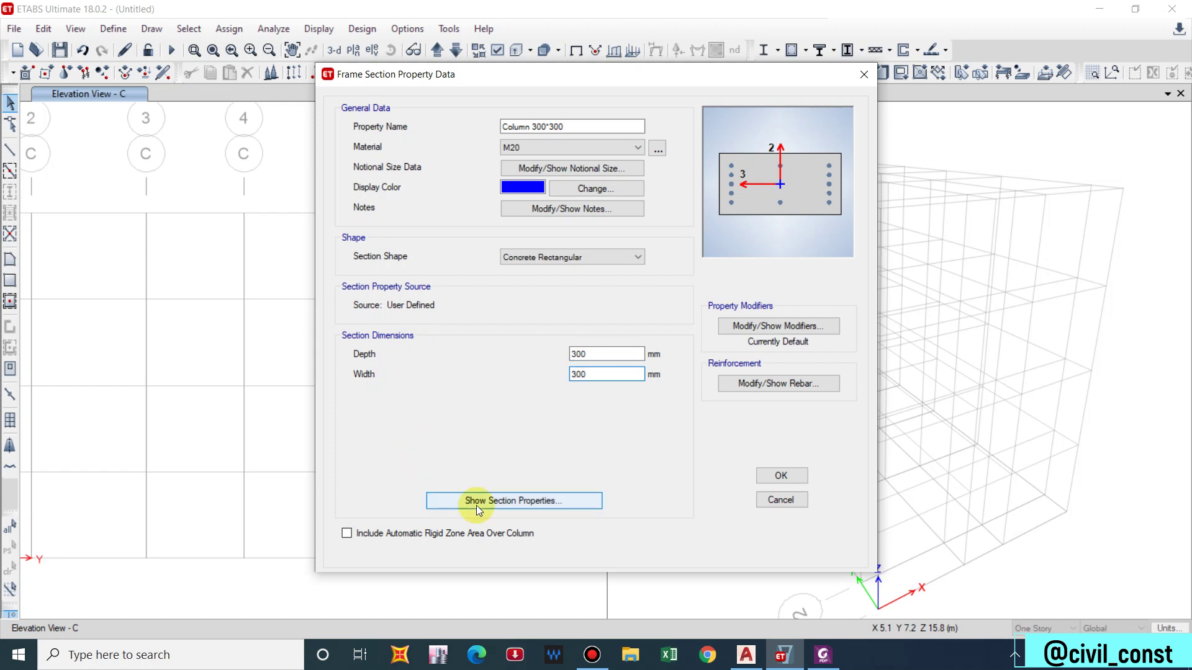
drag(613, 355, 464, 362)
text(12")
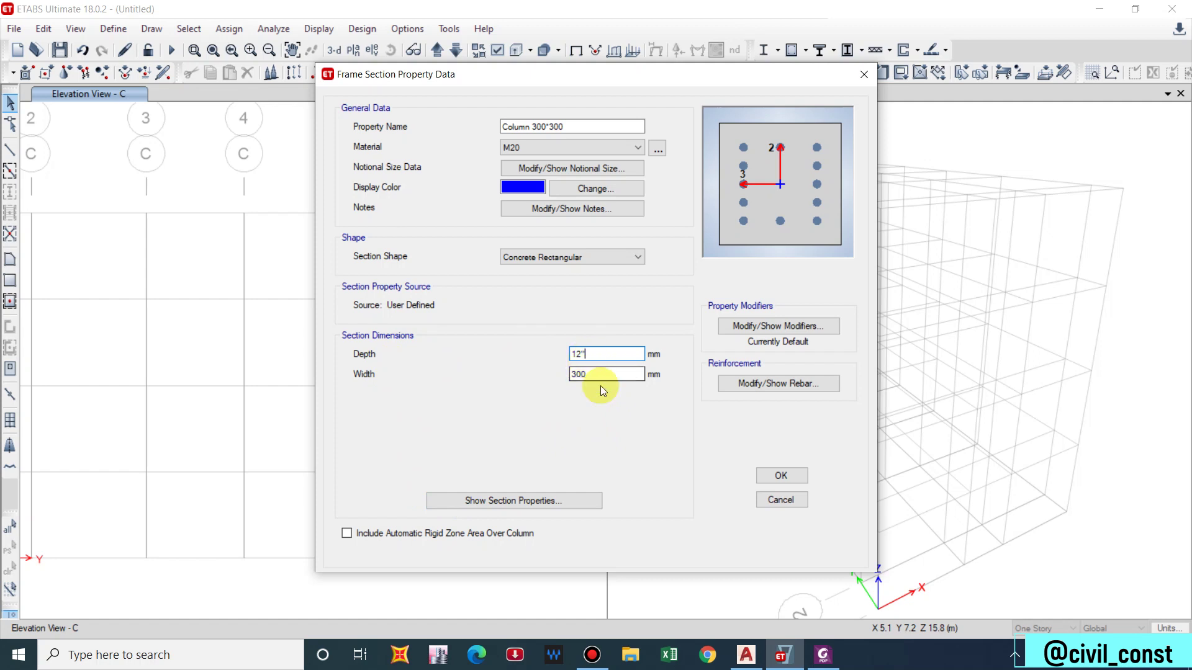
key(Tab)
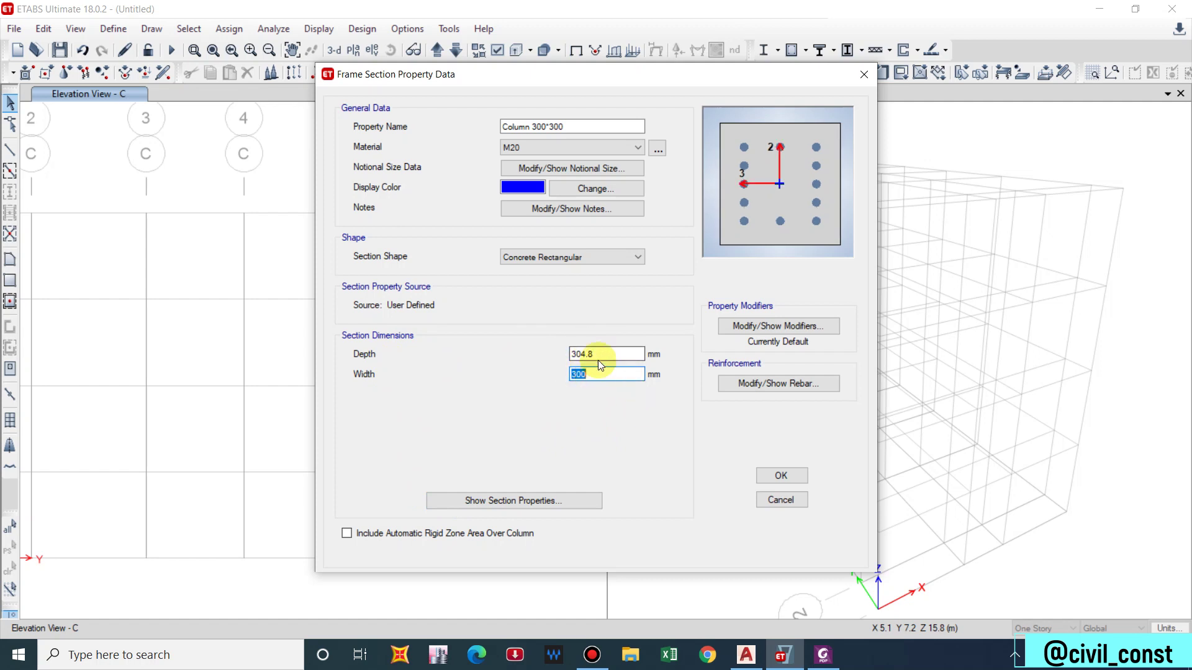
drag(606, 354, 475, 317)
text(300)
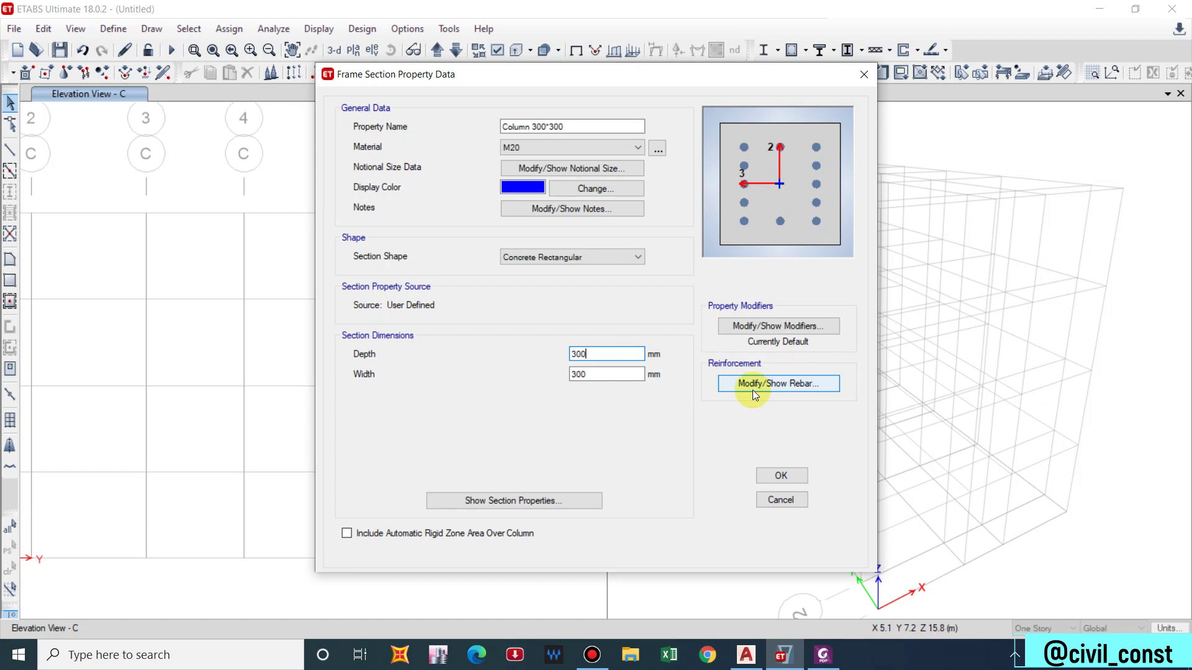
Step: In the column's rebar data, set longitudinal and confinement bar materials to HYSD500
click(784, 384)
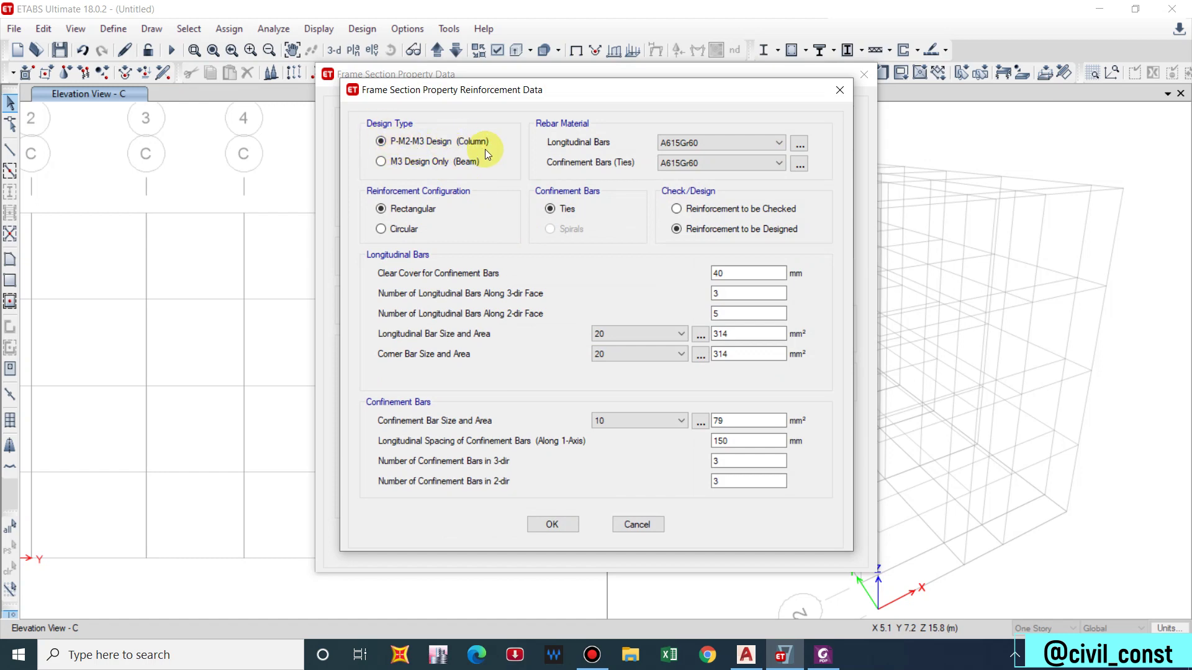
click(466, 143)
click(386, 143)
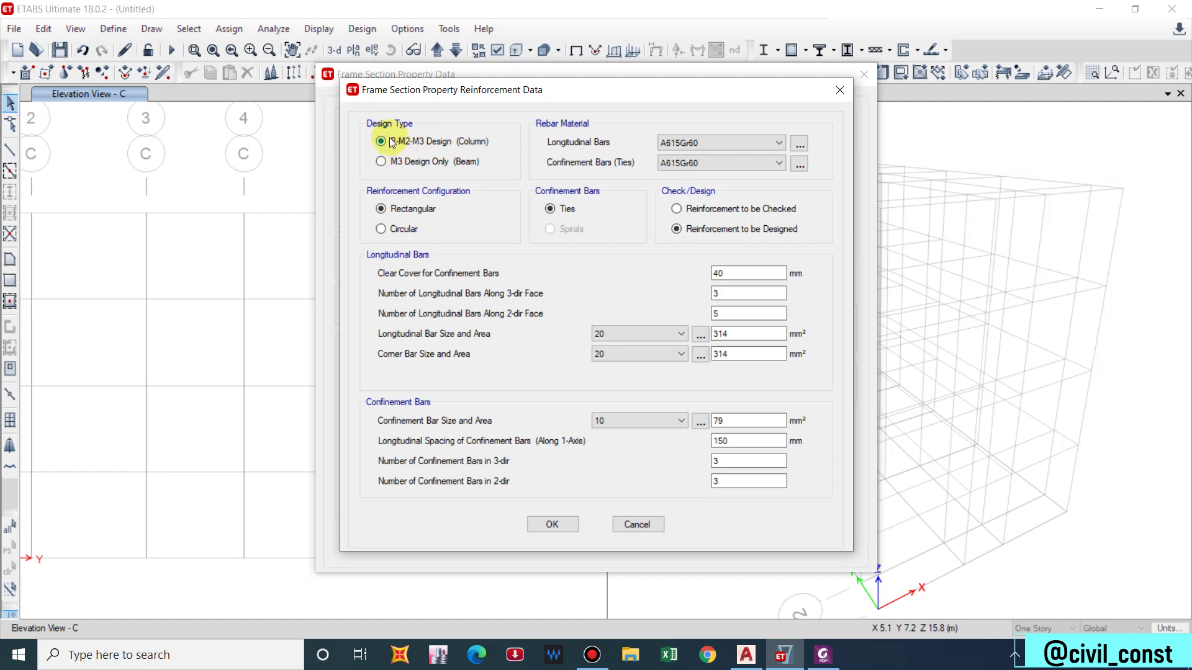
click(427, 140)
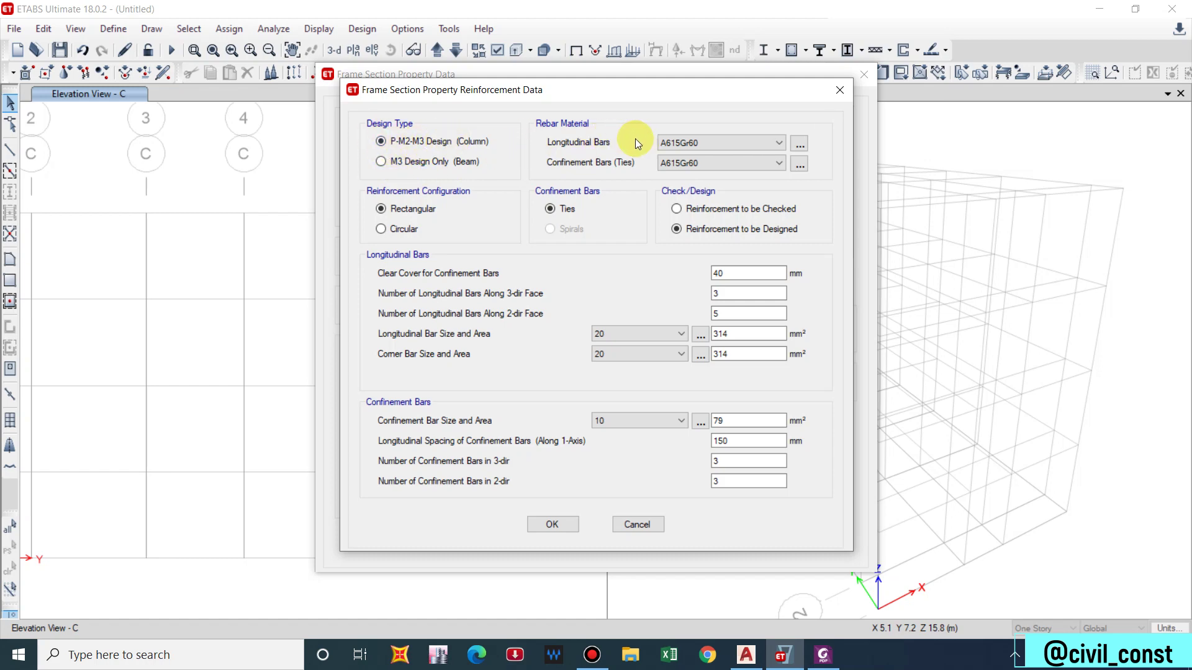
click(688, 144)
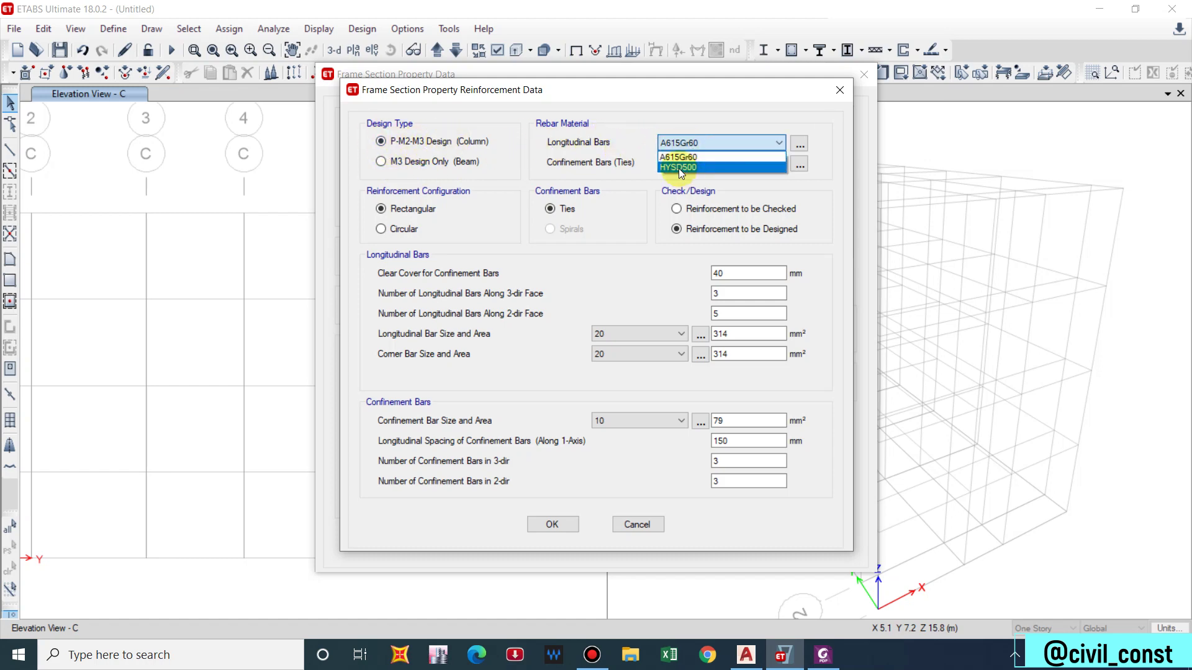
click(679, 168)
click(680, 163)
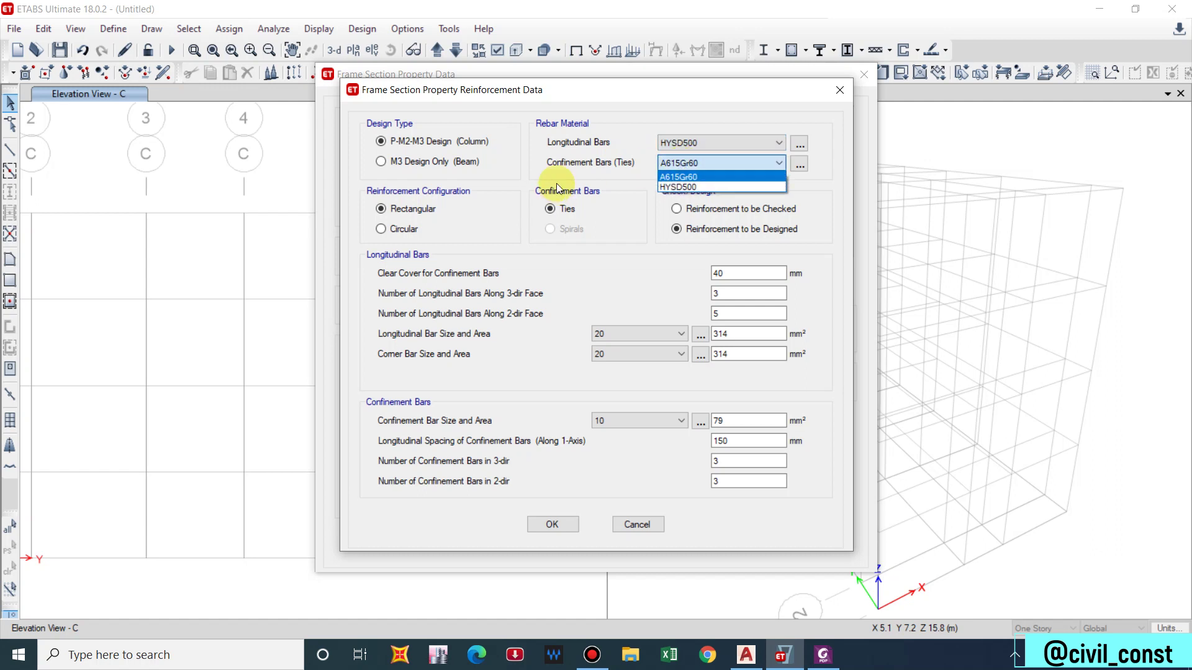
click(677, 187)
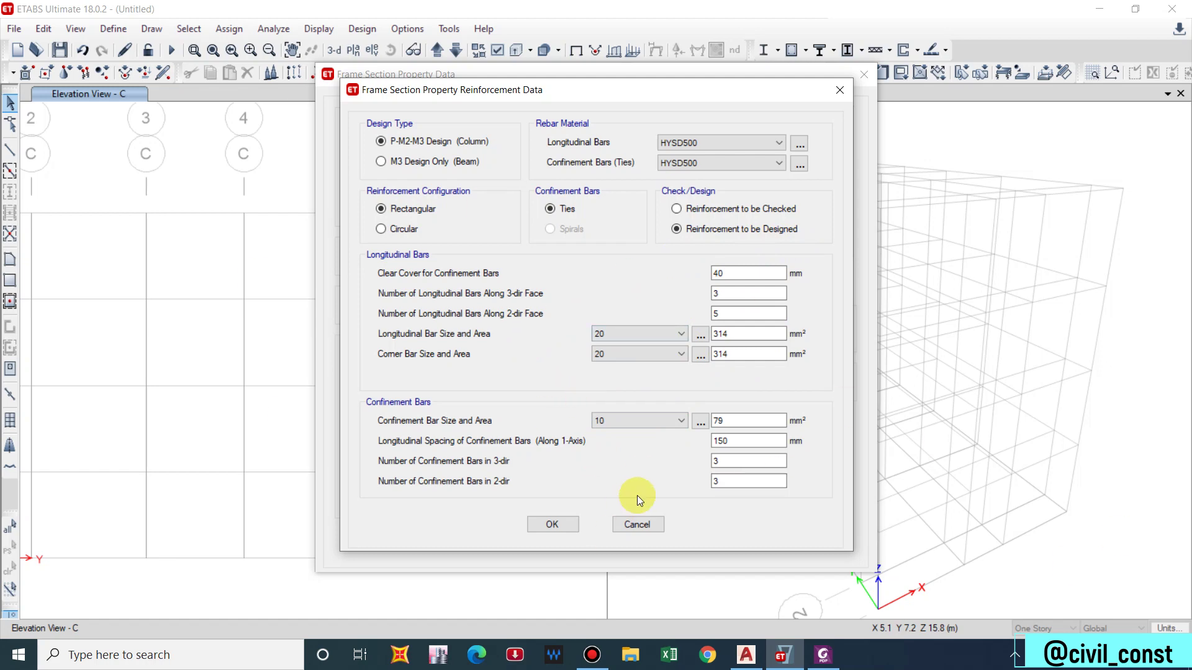
Step: Accept the reinforcement: 40 mm cover, 20 mm bars, 10 mm ties at 150 mm
click(554, 524)
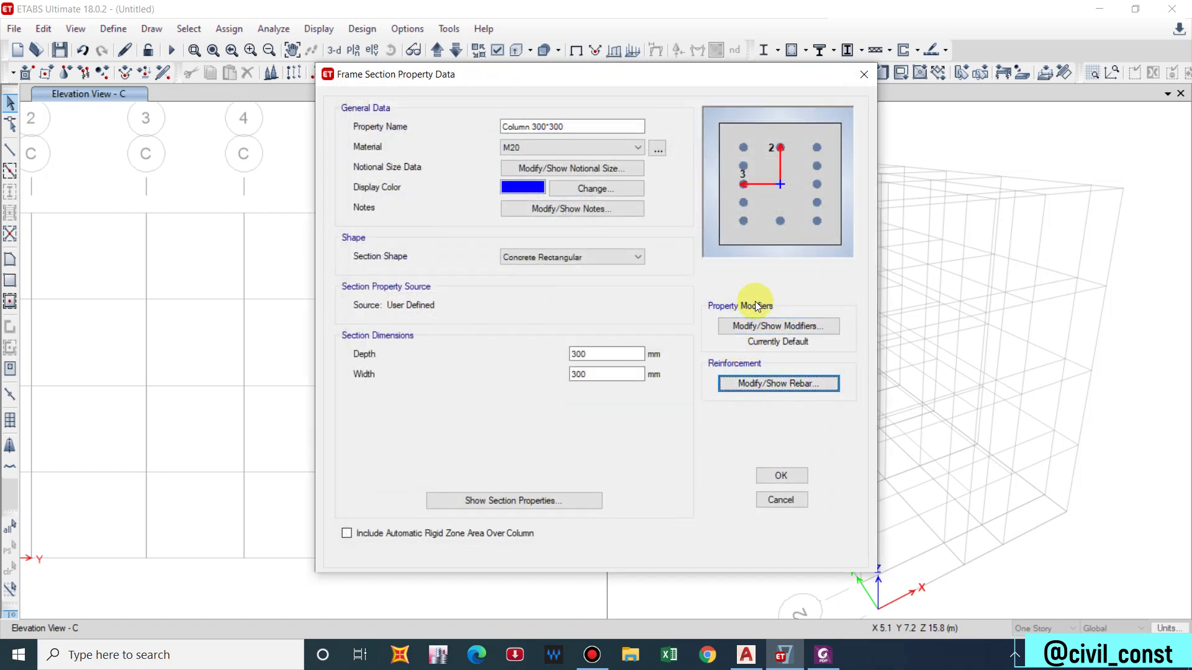
Step: Bring up the Column 300*300 stiffness modification factors, all still at 1
click(741, 327)
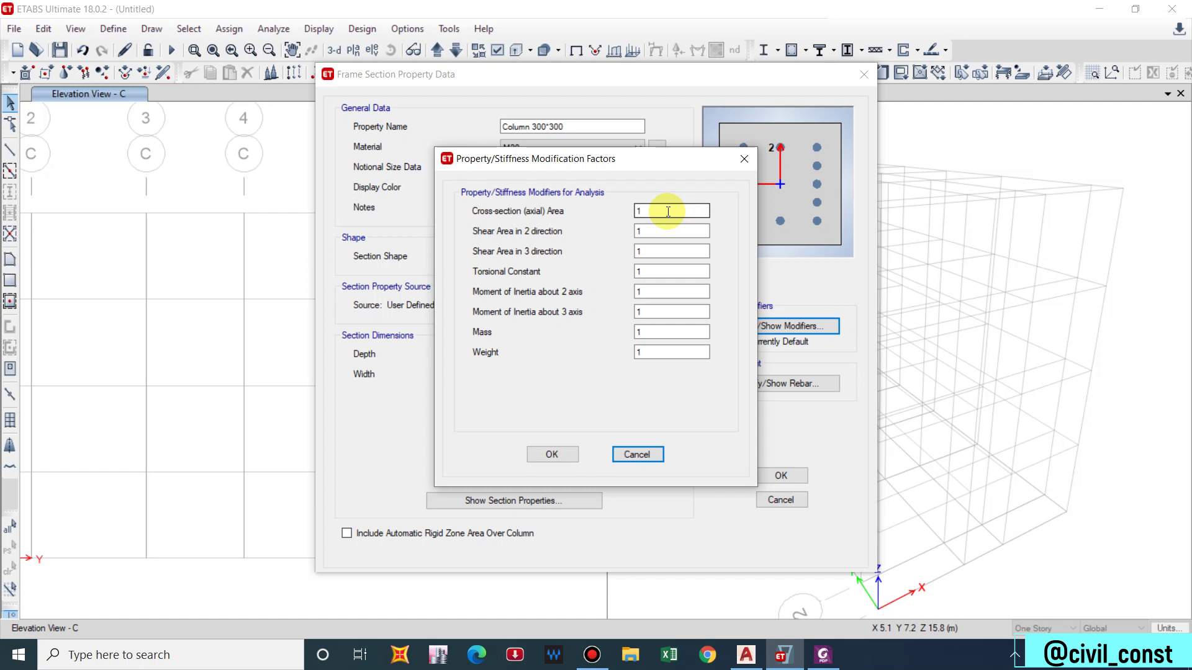
click(555, 455)
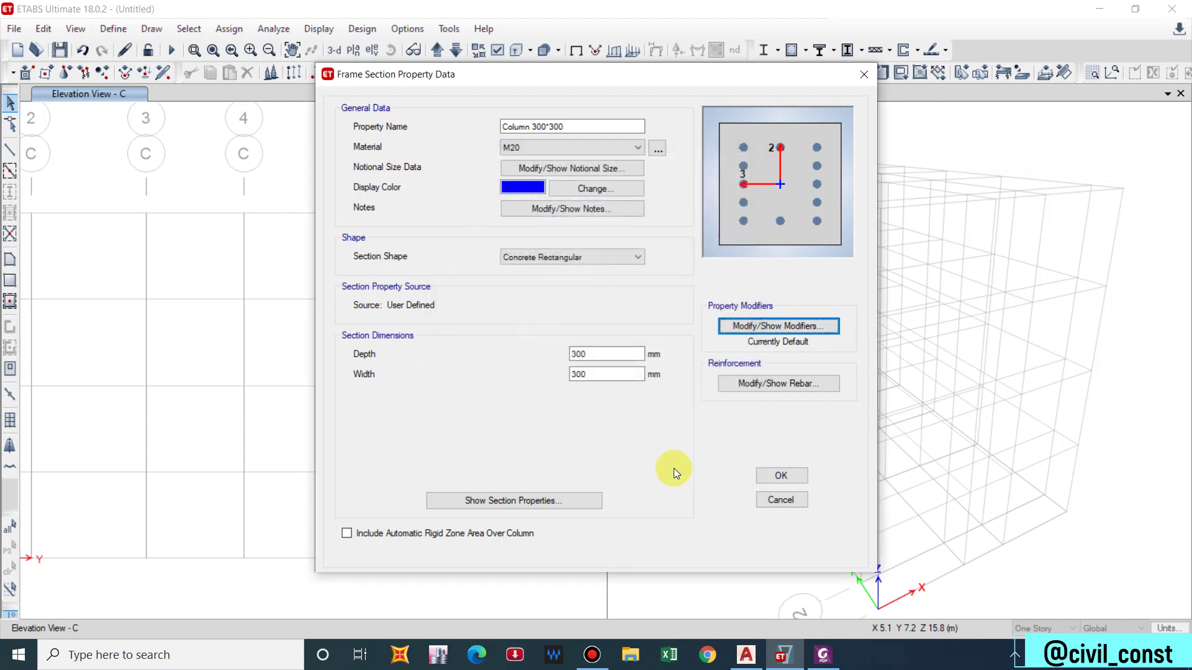
click(779, 326)
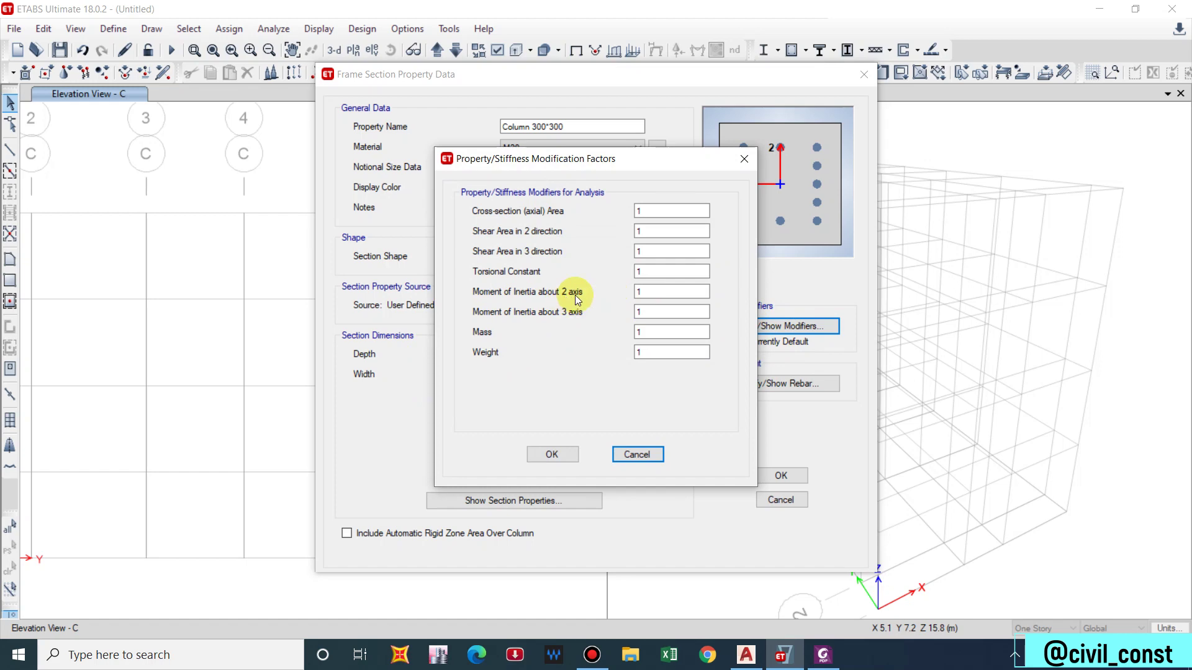
Step: Check IS 1893 clause 6.4.3.1 (70% column, 35% beam inertia) in Foxit, then return to ETABS
key(alt+Tab)
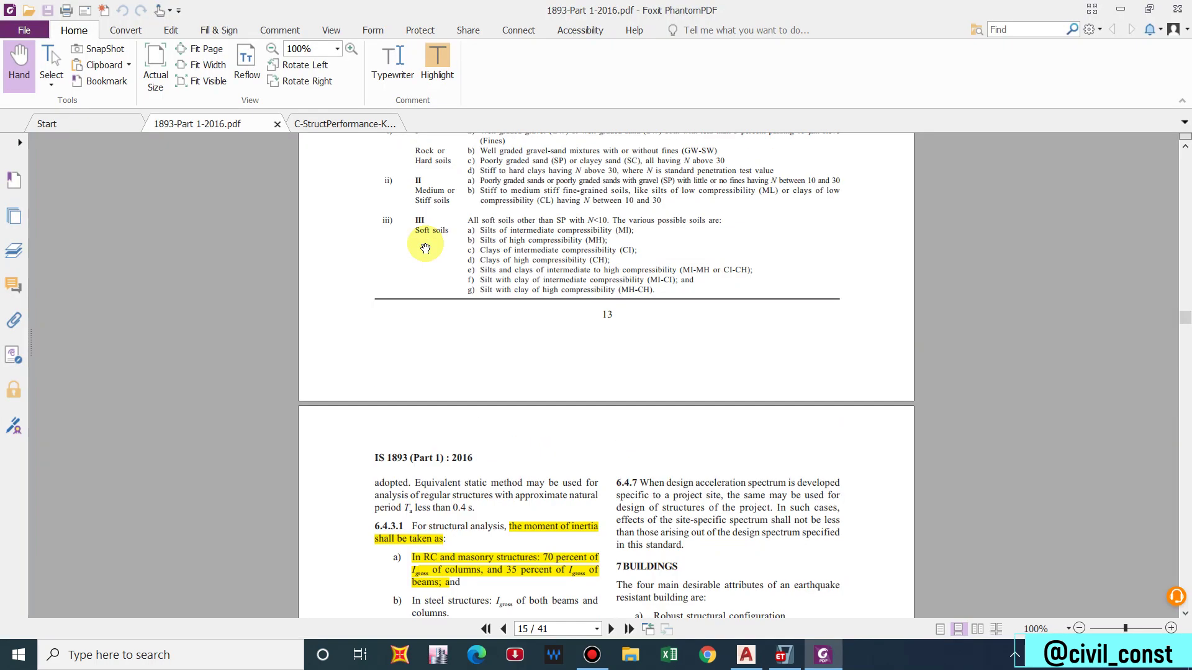
scroll(428, 466, down, 2)
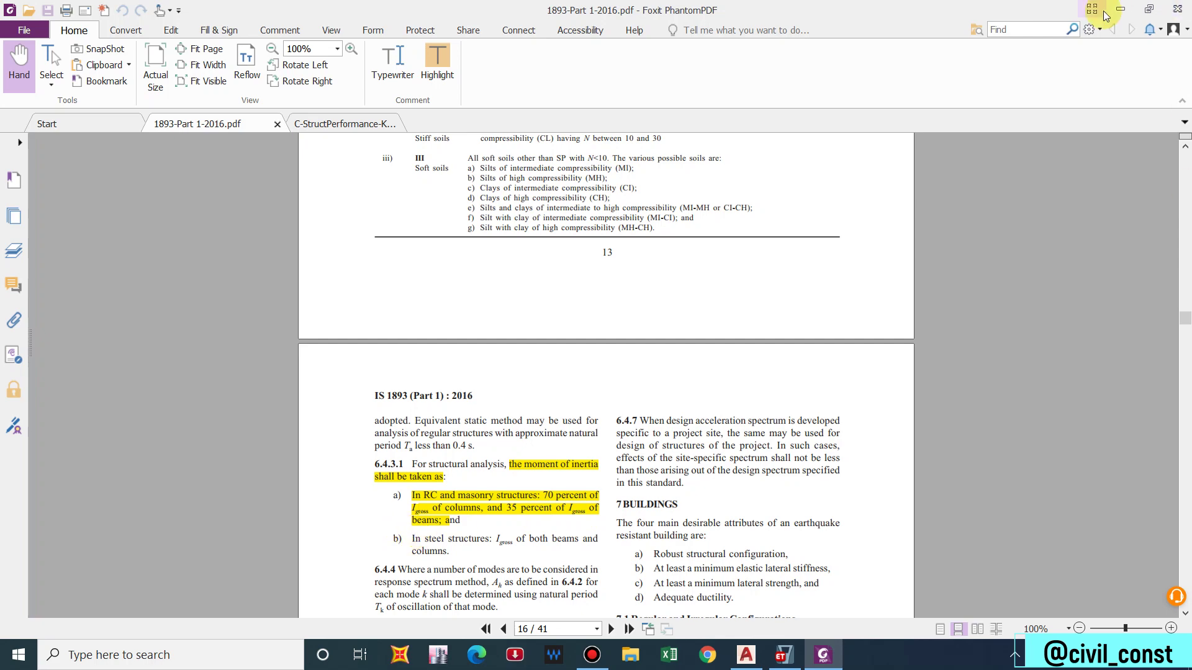
click(783, 655)
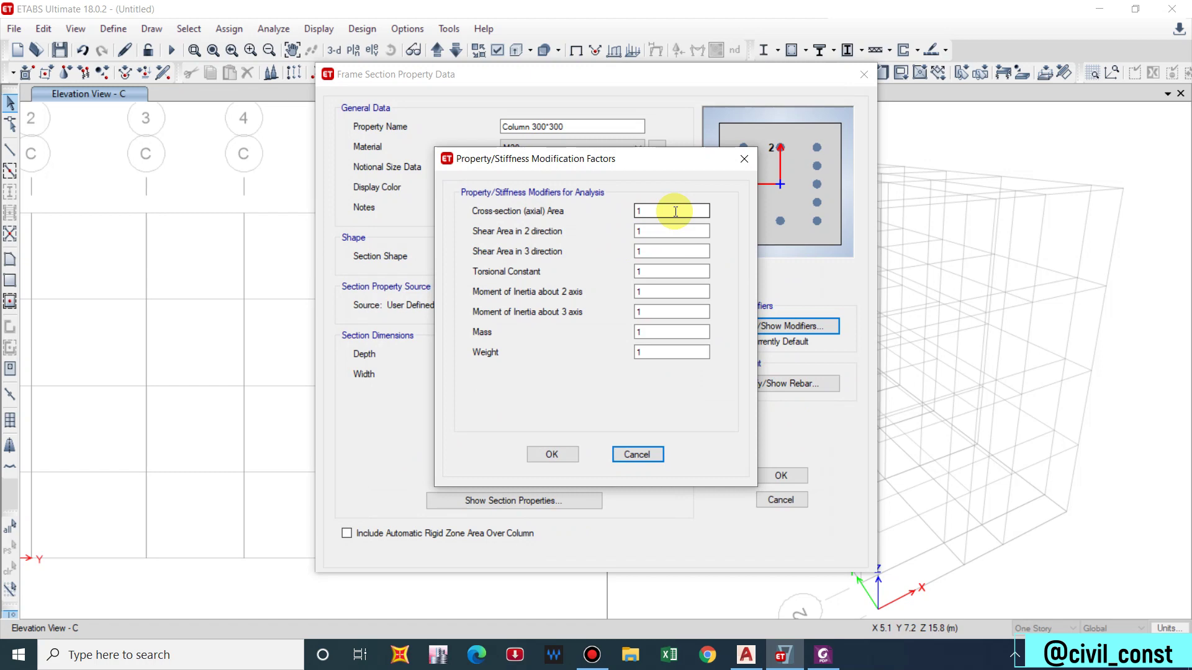
Step: Confirm the stiffness modifiers and save Column 300*300 into the frame sections list
key(Escape)
click(739, 325)
click(552, 454)
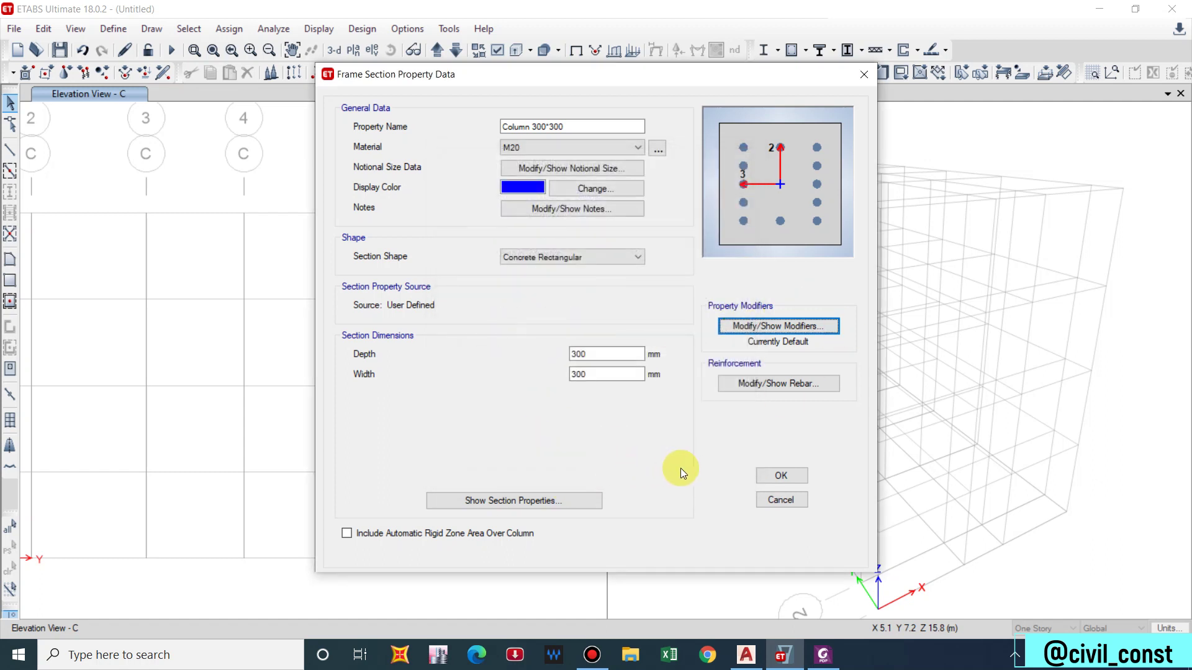
click(779, 477)
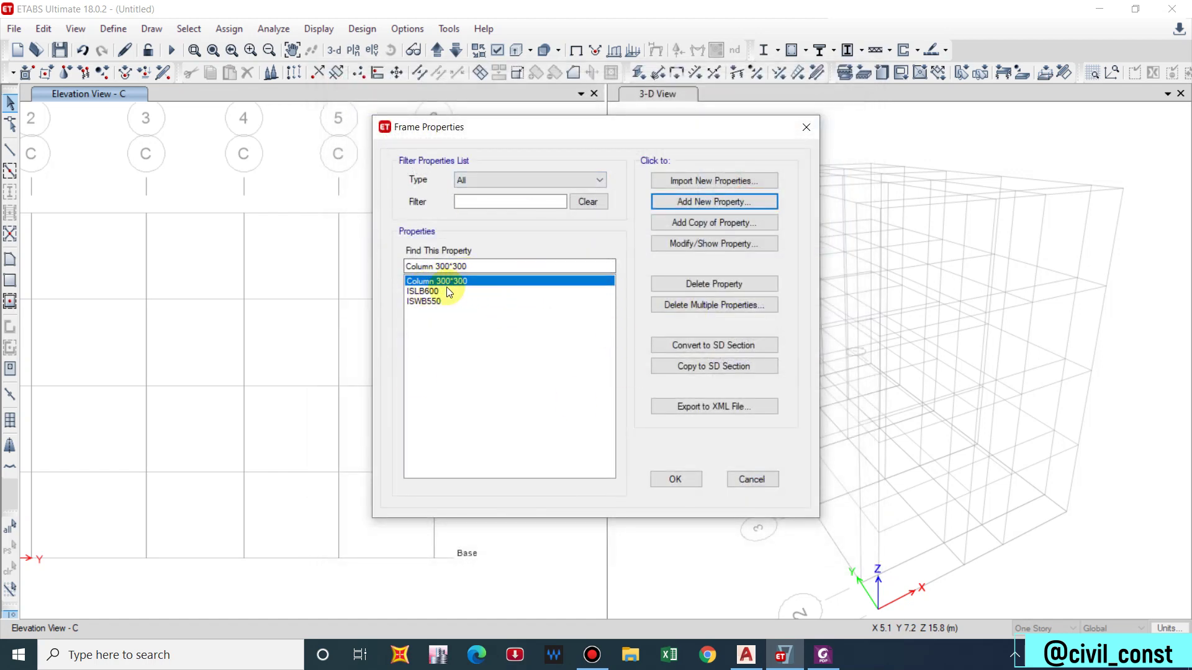
Step: Copy the column section as 'Cir Coulm 300', a Concrete Circle with 300 mm diameter
click(675, 224)
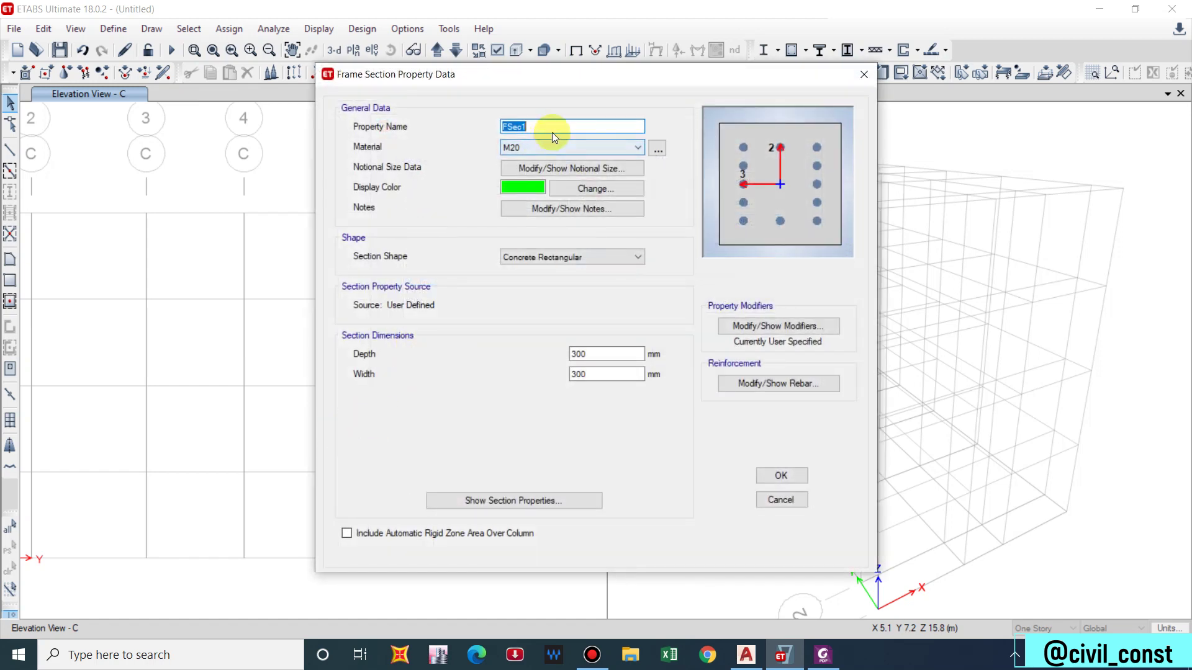
text(Cir)
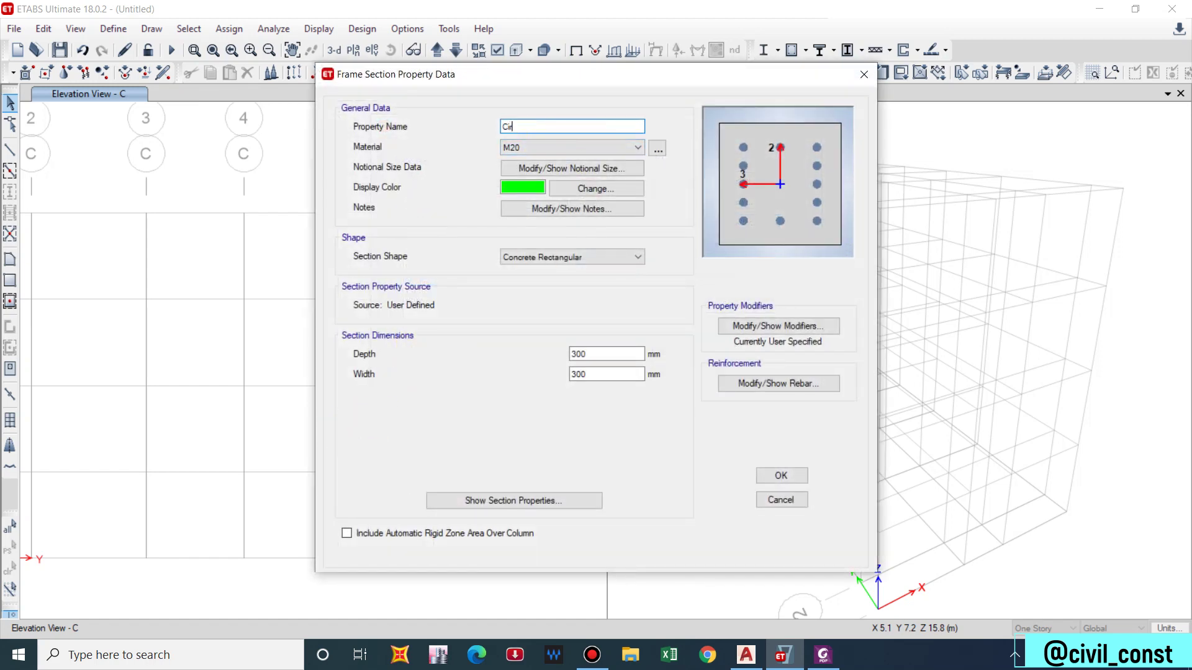
text( Coulm 300)
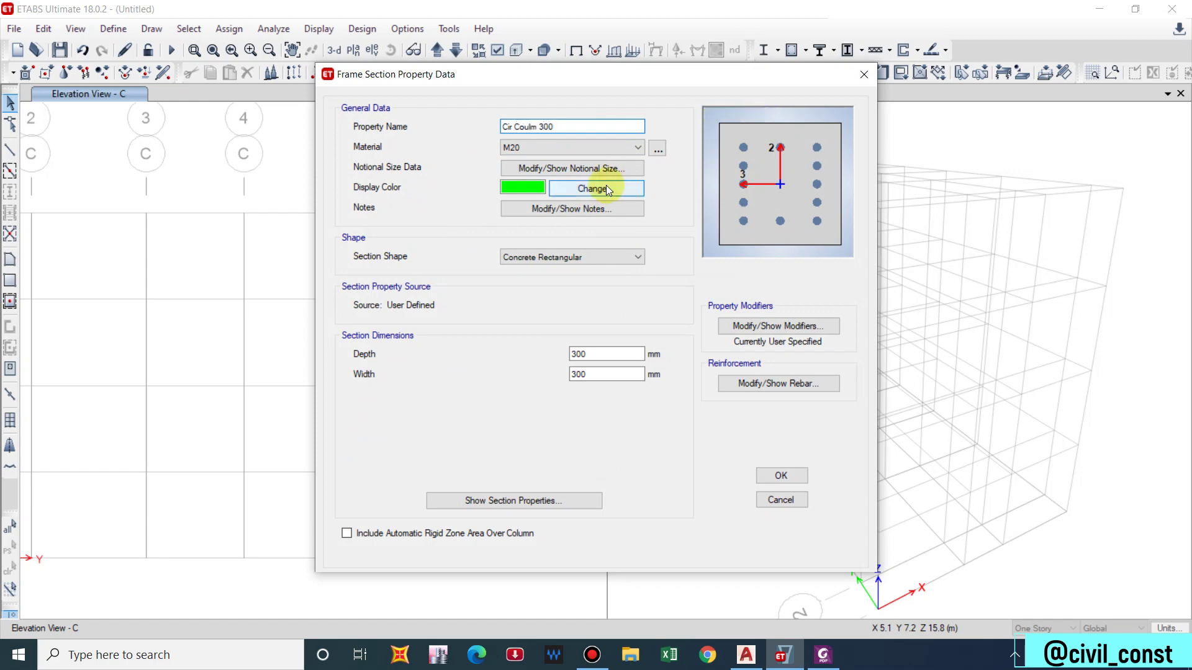
double_click(576, 147)
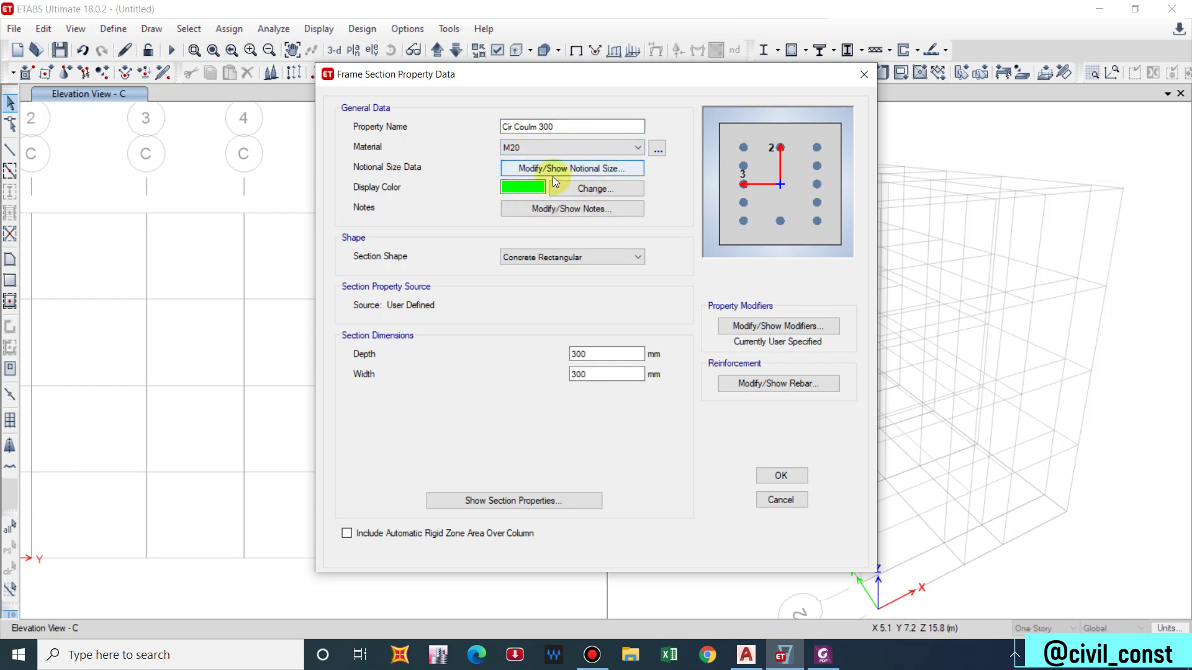
click(579, 125)
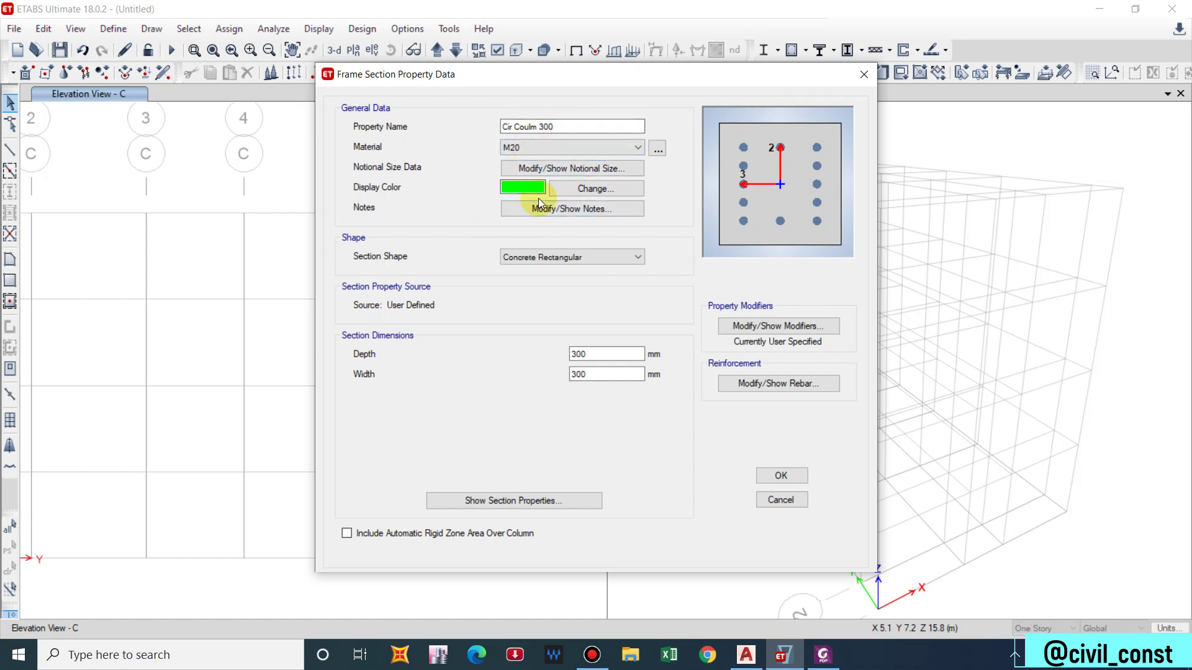
click(563, 256)
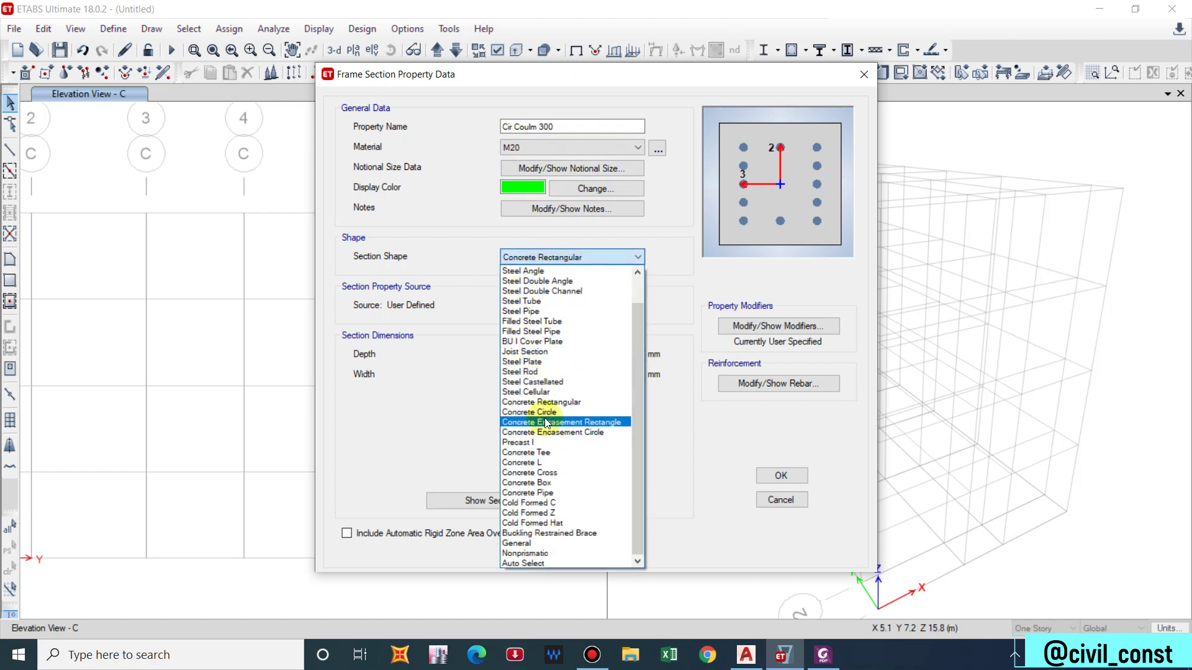
click(541, 412)
double_click(602, 356)
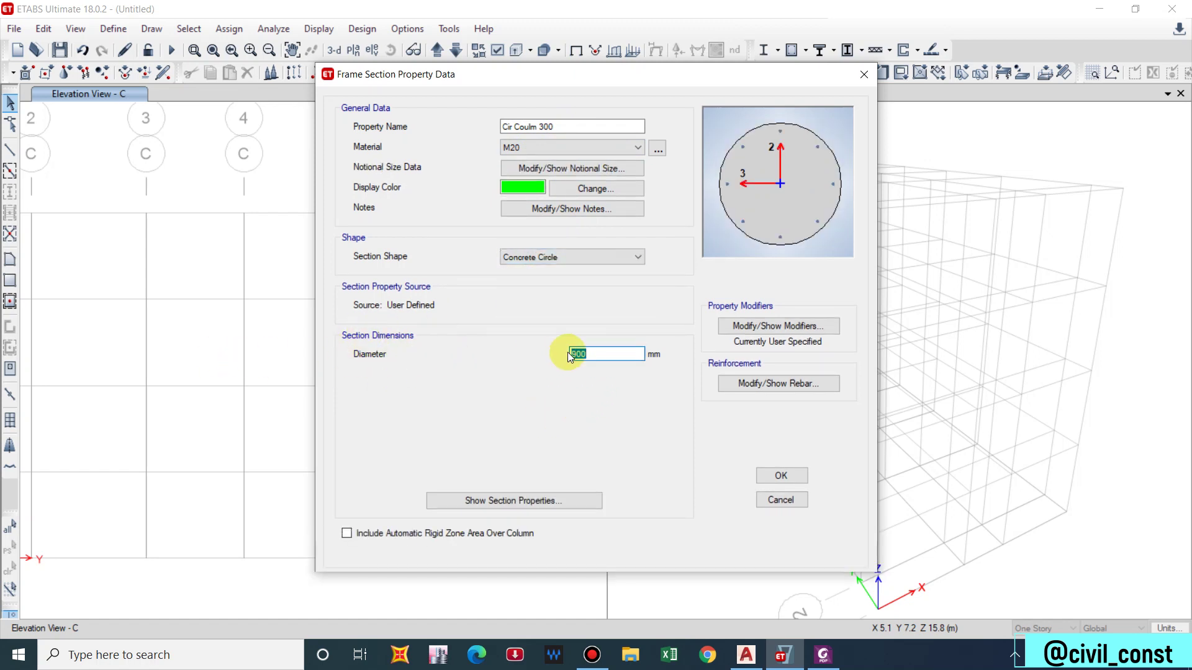
text(300)
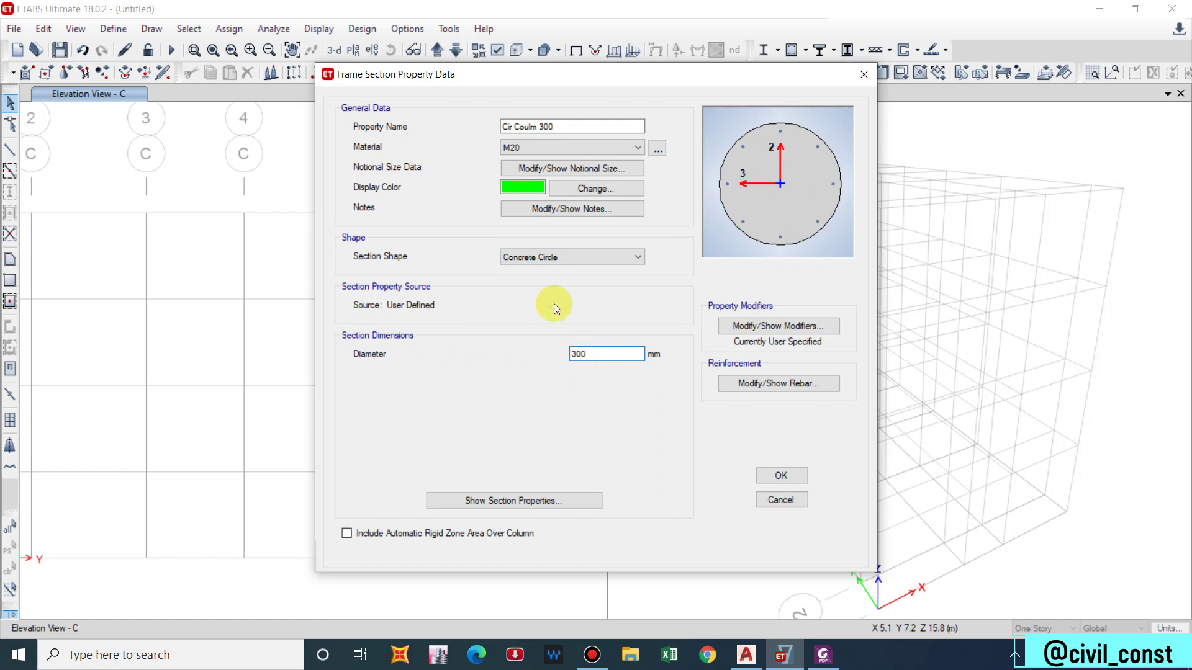
Step: Set Cir Coulm 300's longitudinal and confinement bar materials to HYSD500 and accept
click(740, 385)
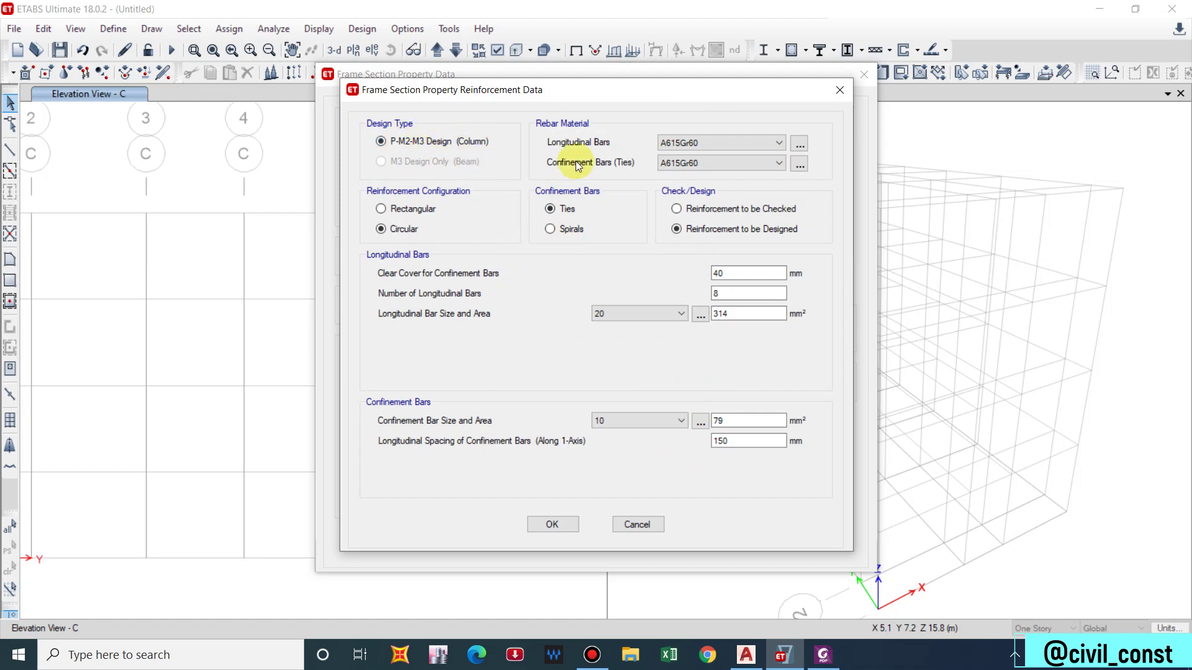
click(671, 148)
click(675, 166)
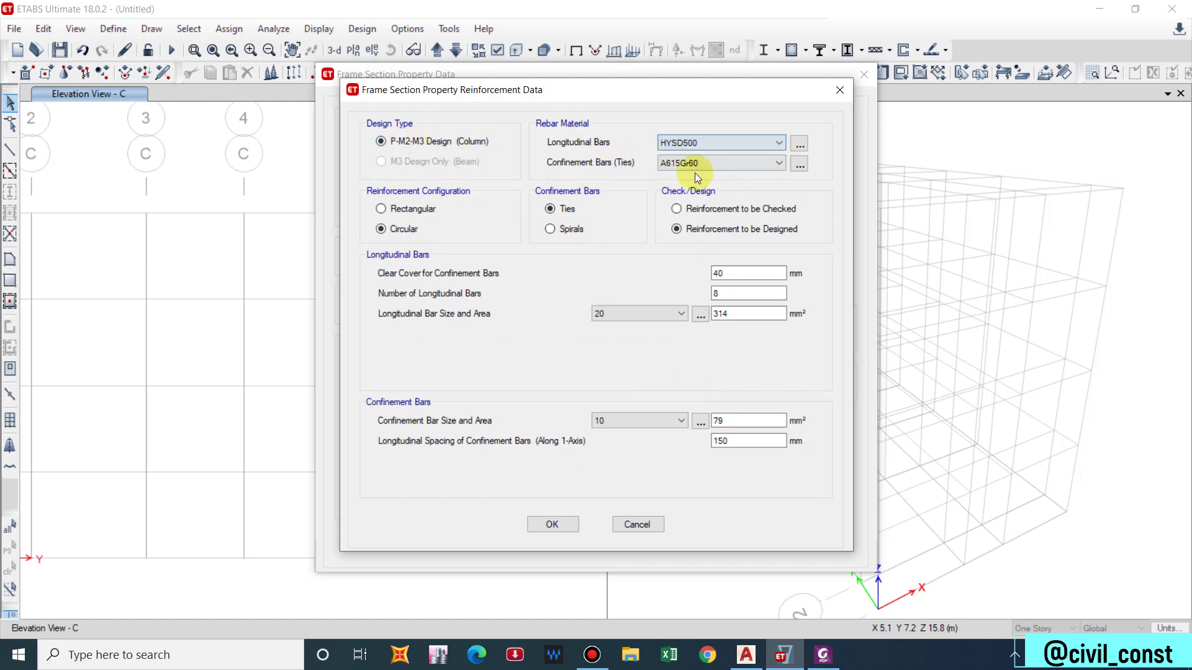
click(686, 163)
click(682, 186)
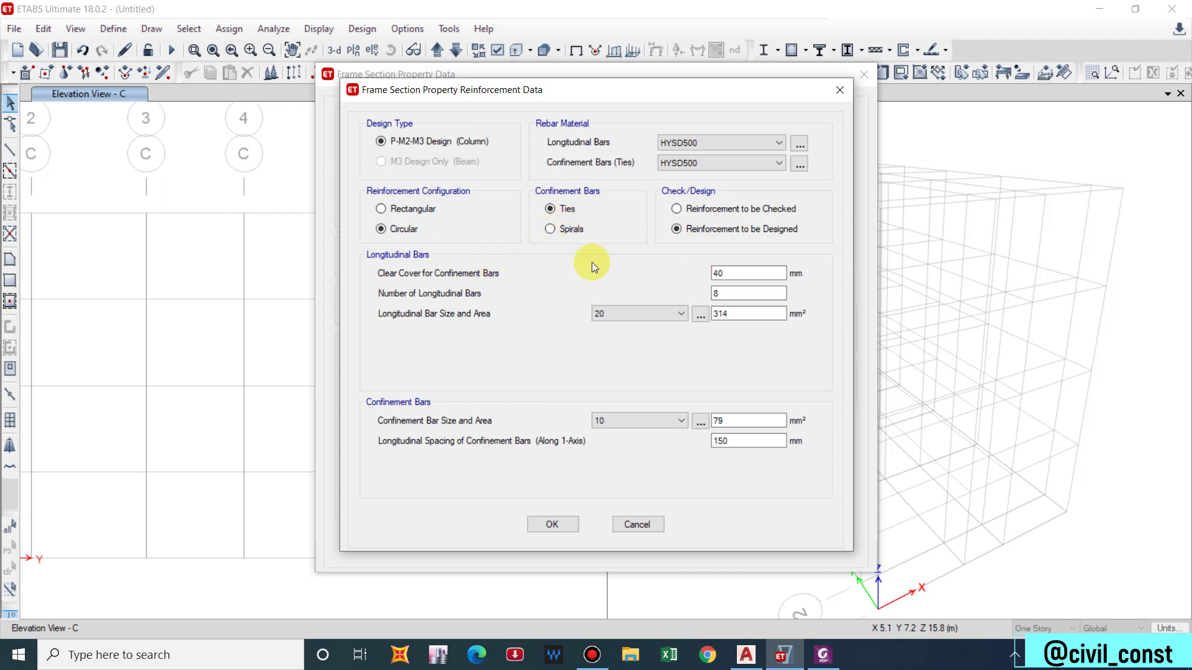
click(551, 524)
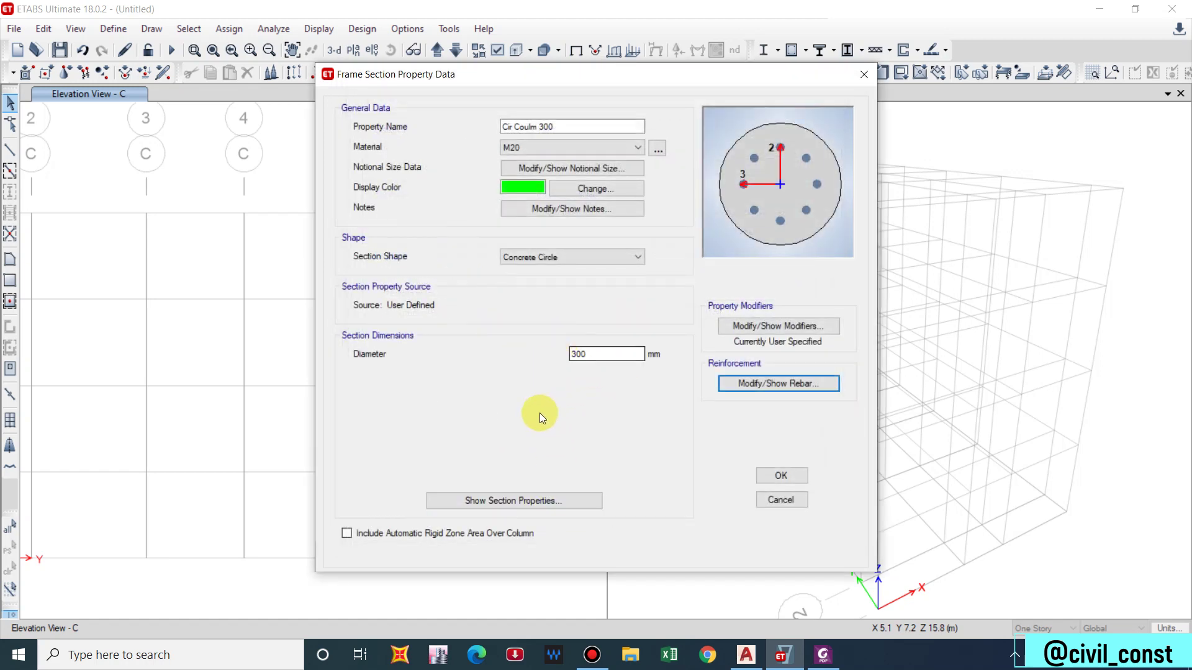
Step: Save Cir Coulm 300 and start a new copy of the Column 300*300 section
click(768, 479)
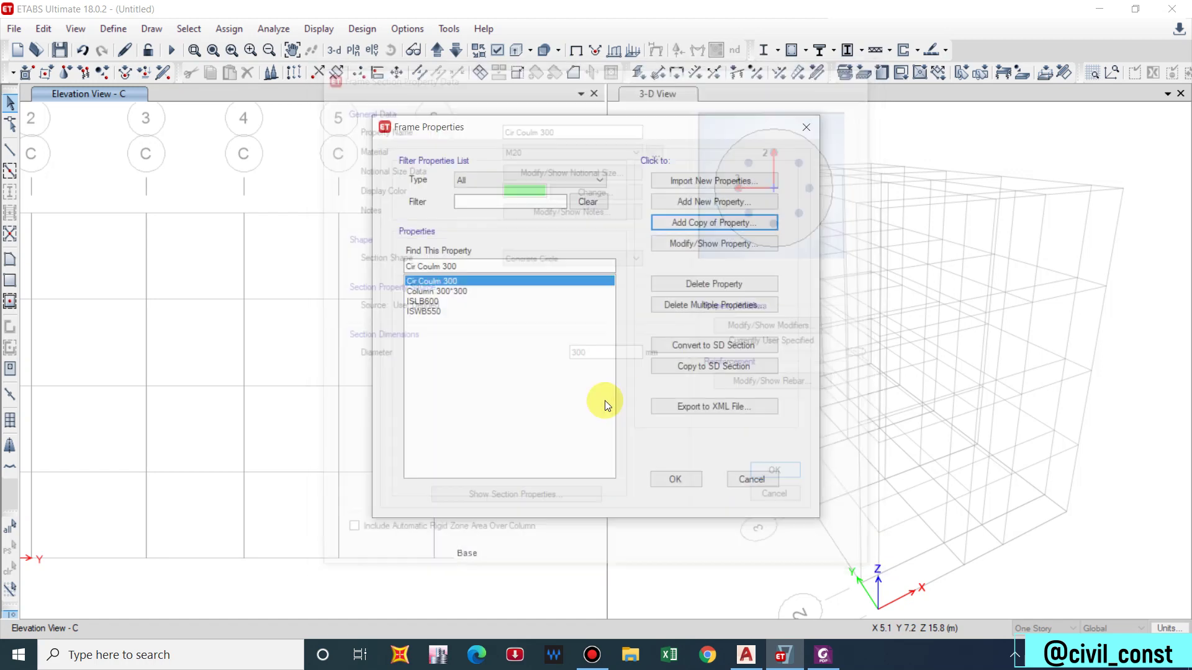
click(467, 291)
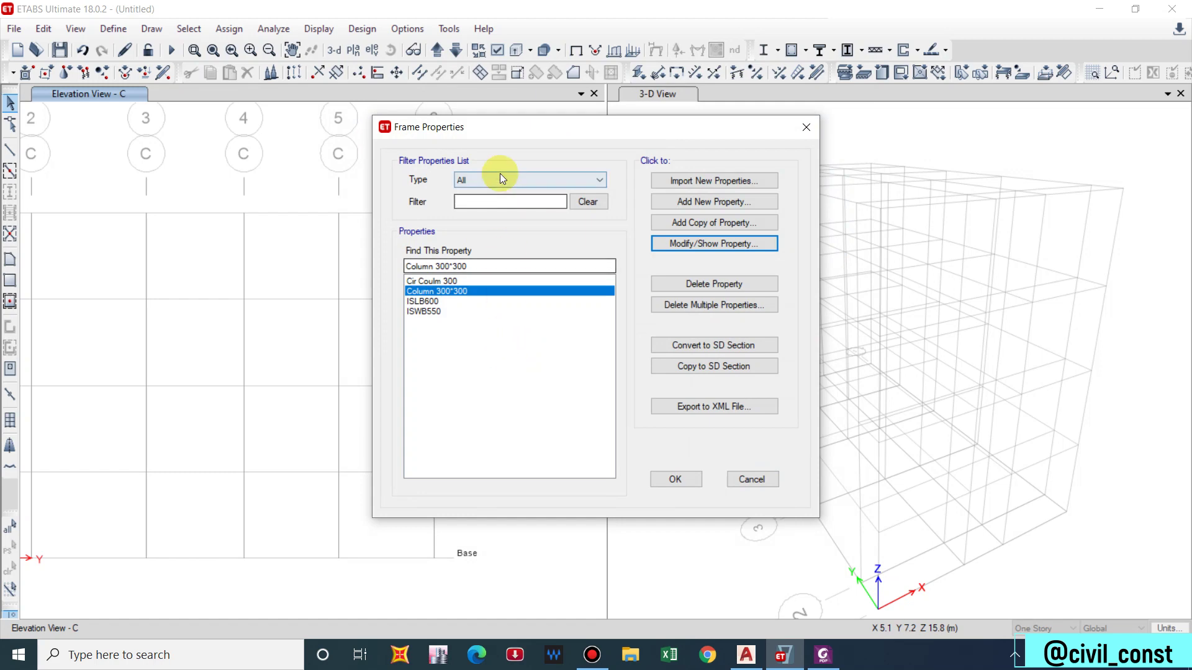
click(683, 202)
click(915, 148)
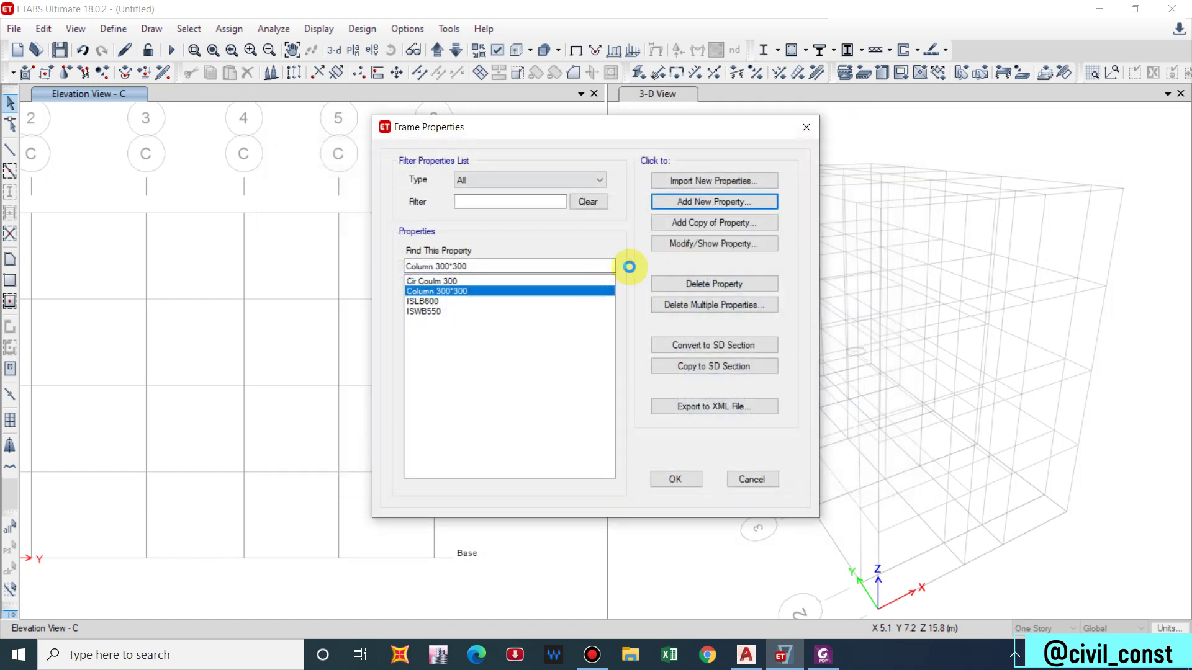
click(647, 243)
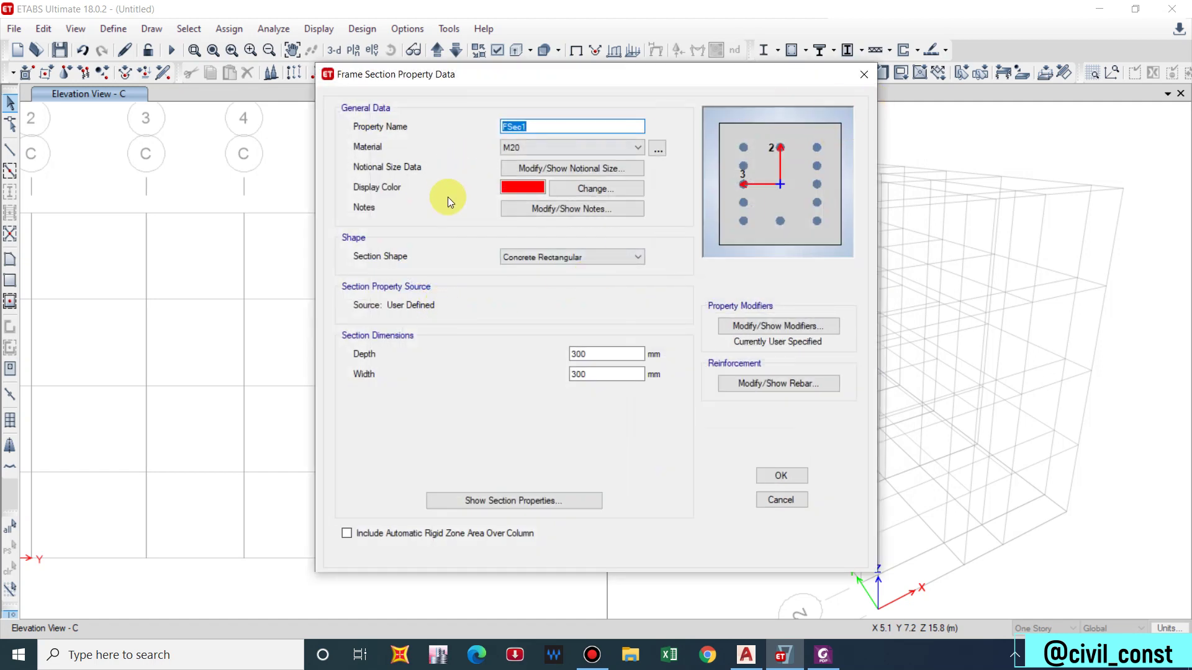
Step: Name it 'beam 230*350', depth 350, width 230, with M3 beam-only rebar design
text(beam )
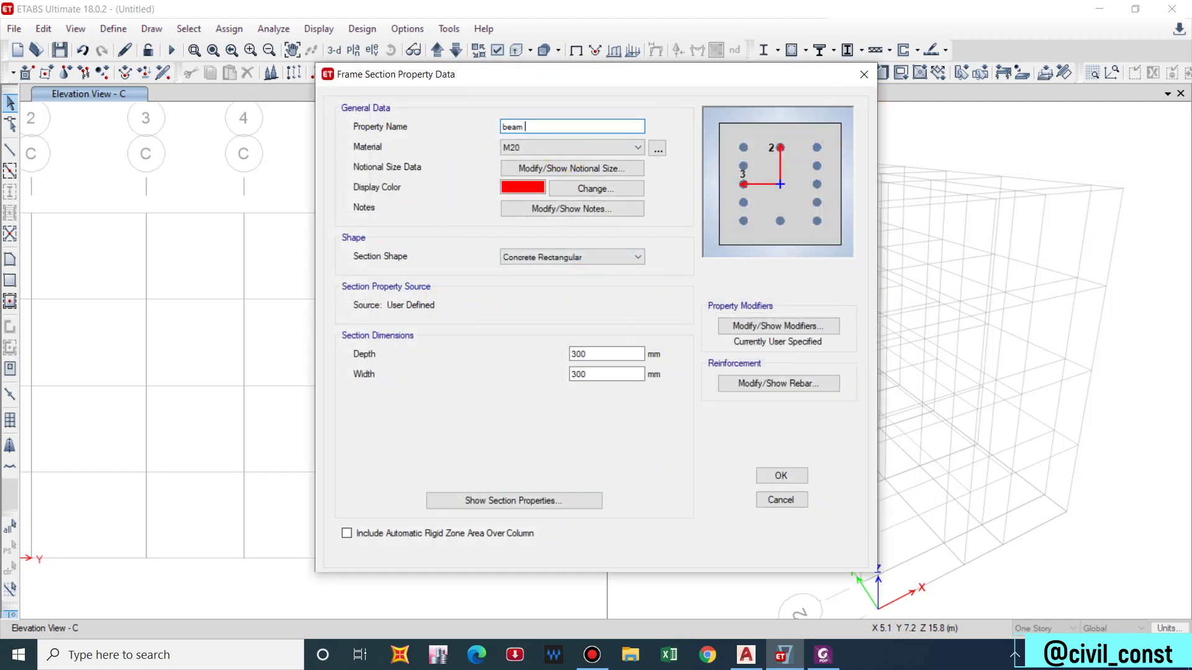
text(230)
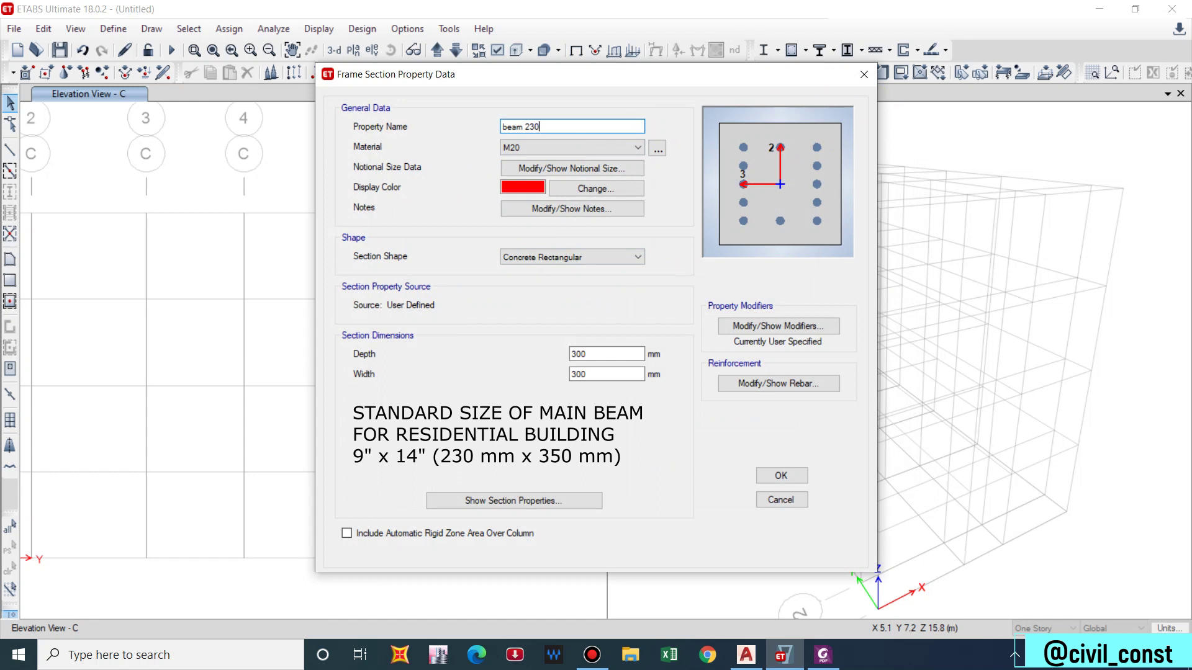
text(")
text(350)
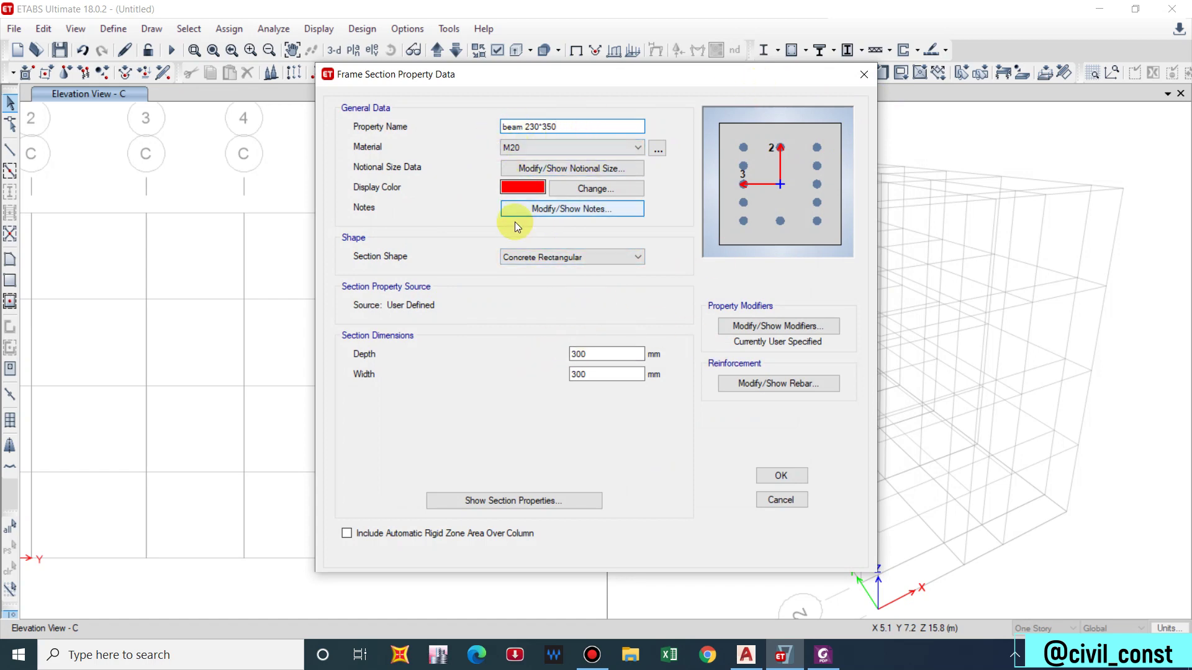
double_click(588, 357)
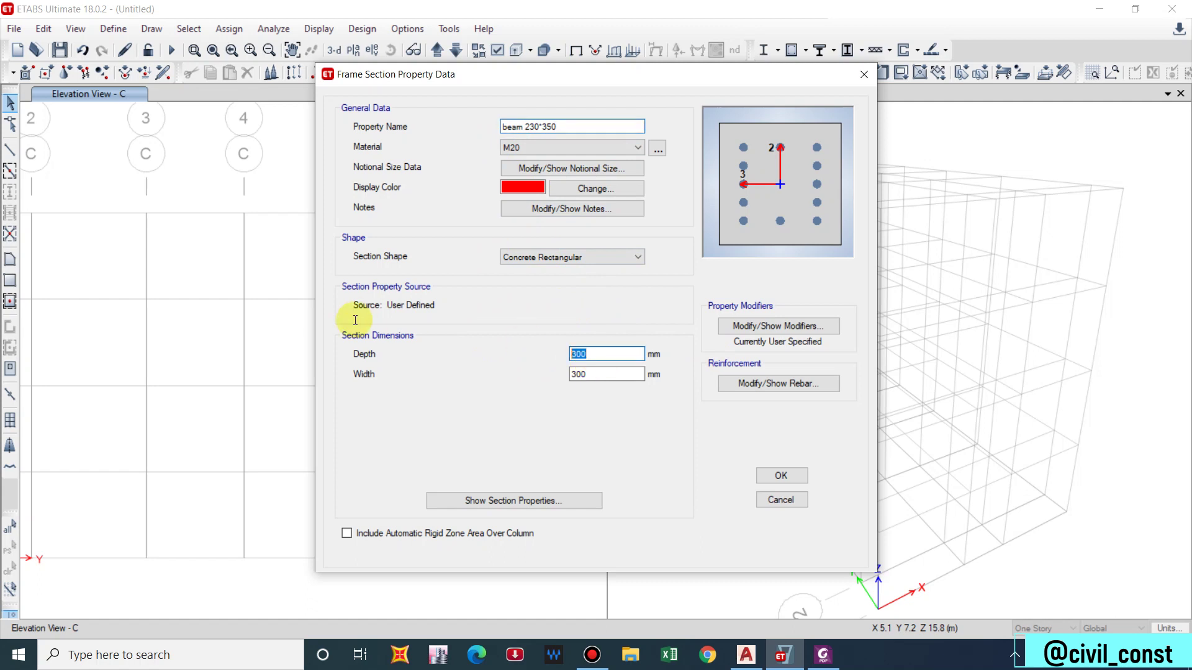
text(350)
key(Tab)
text(230)
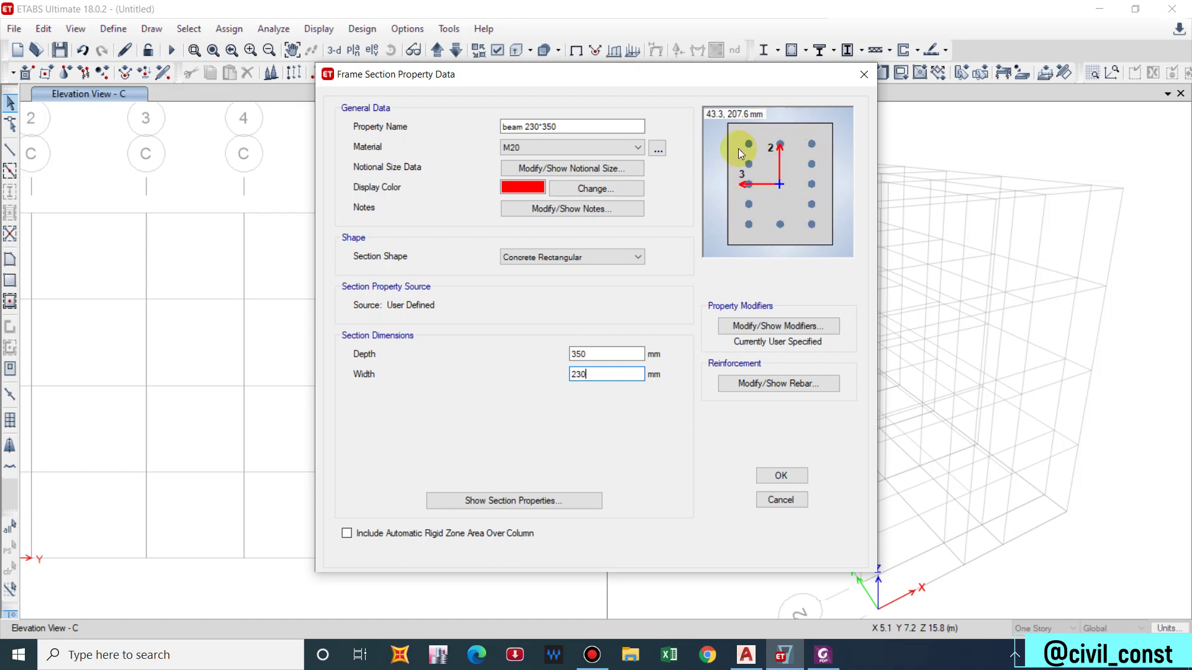
click(739, 382)
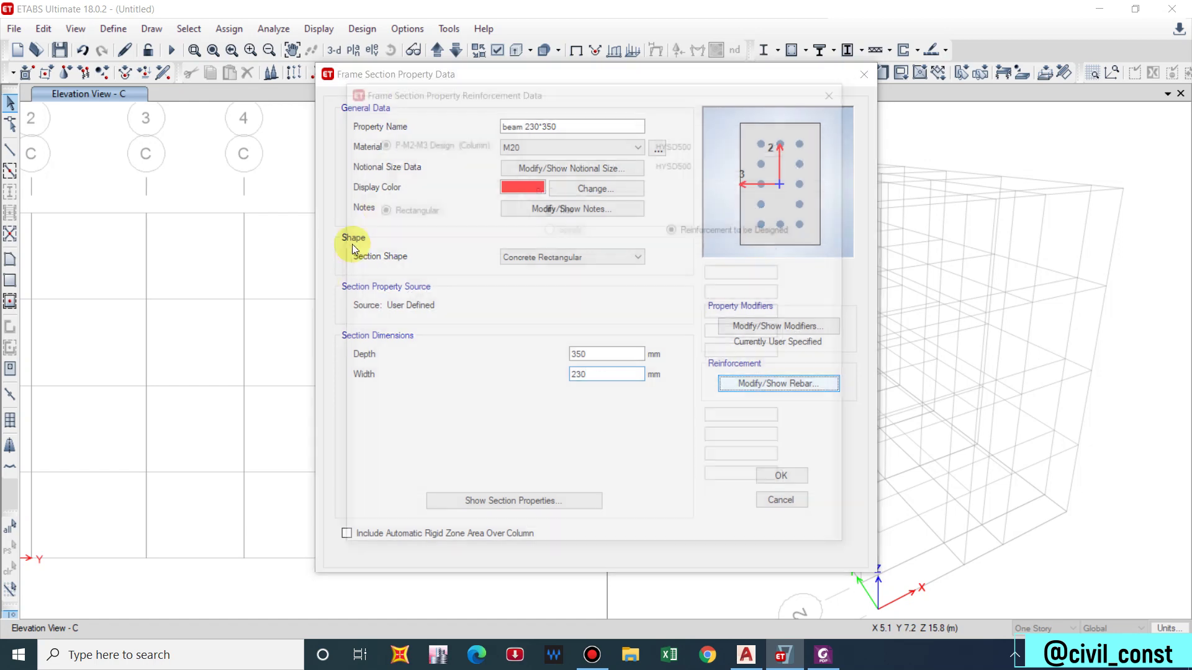
click(382, 161)
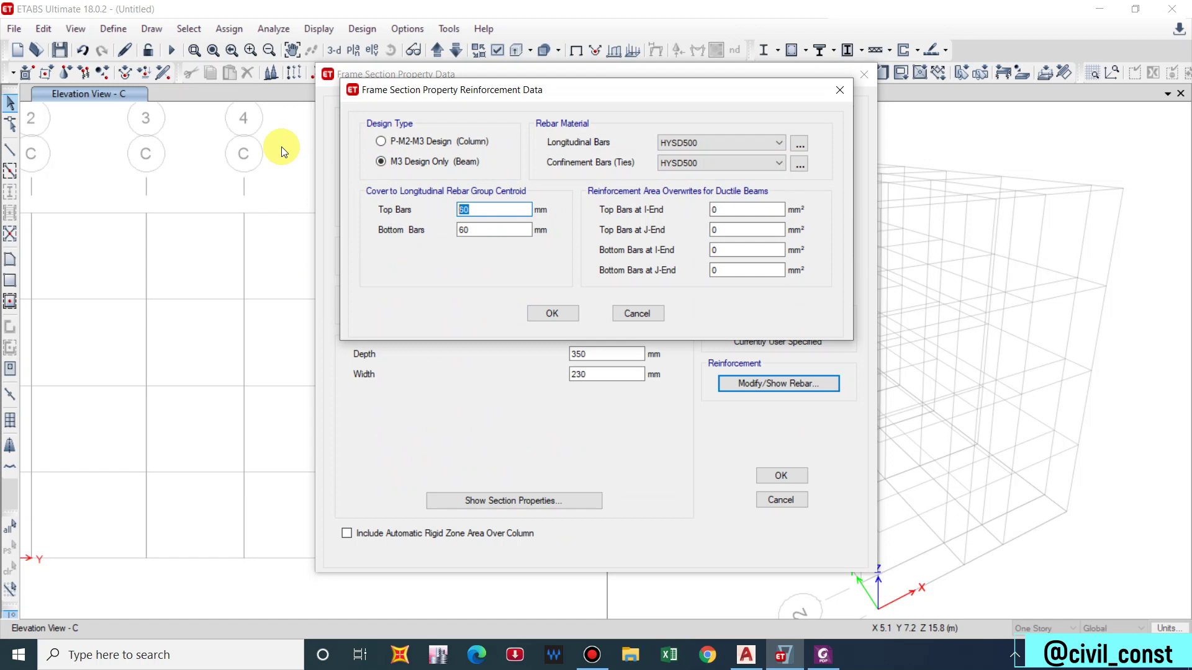
Step: Give beam 230*350 a 33 mm cover to both top and bottom bars
text(33)
key(Tab)
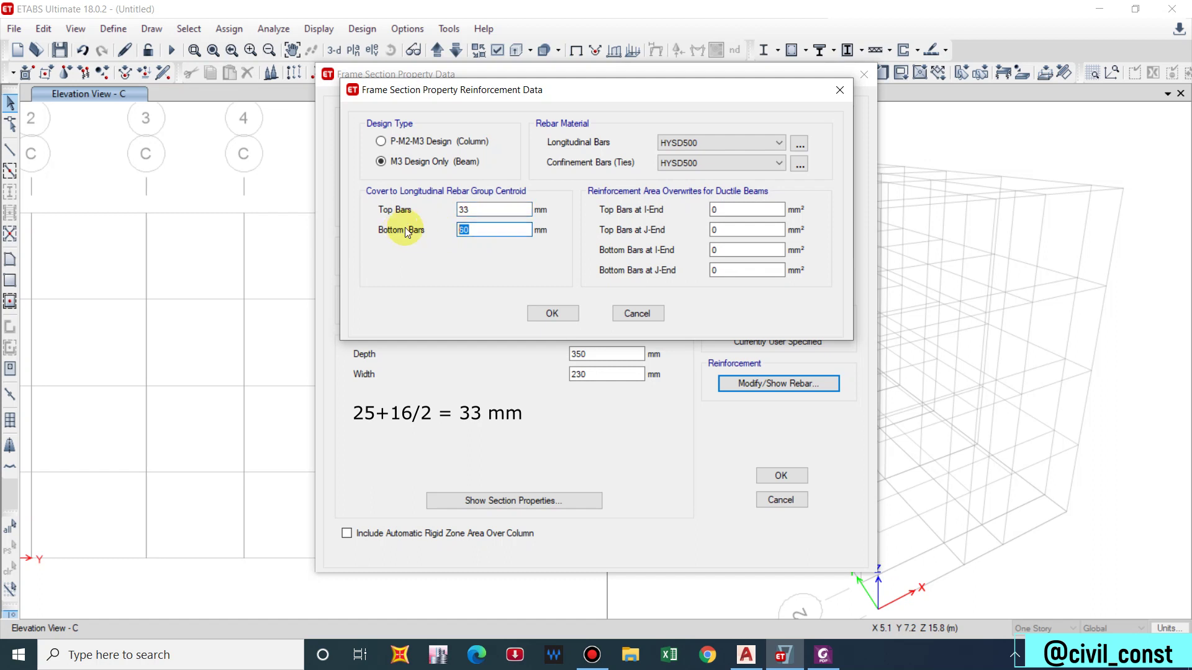
text(33)
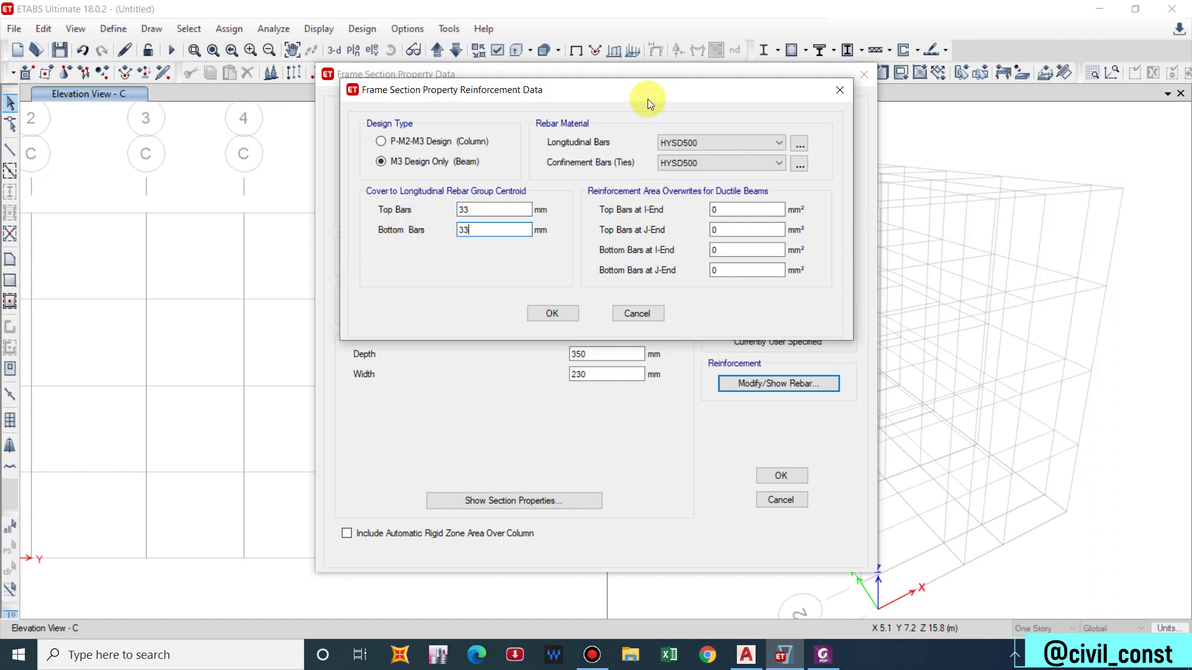
click(550, 310)
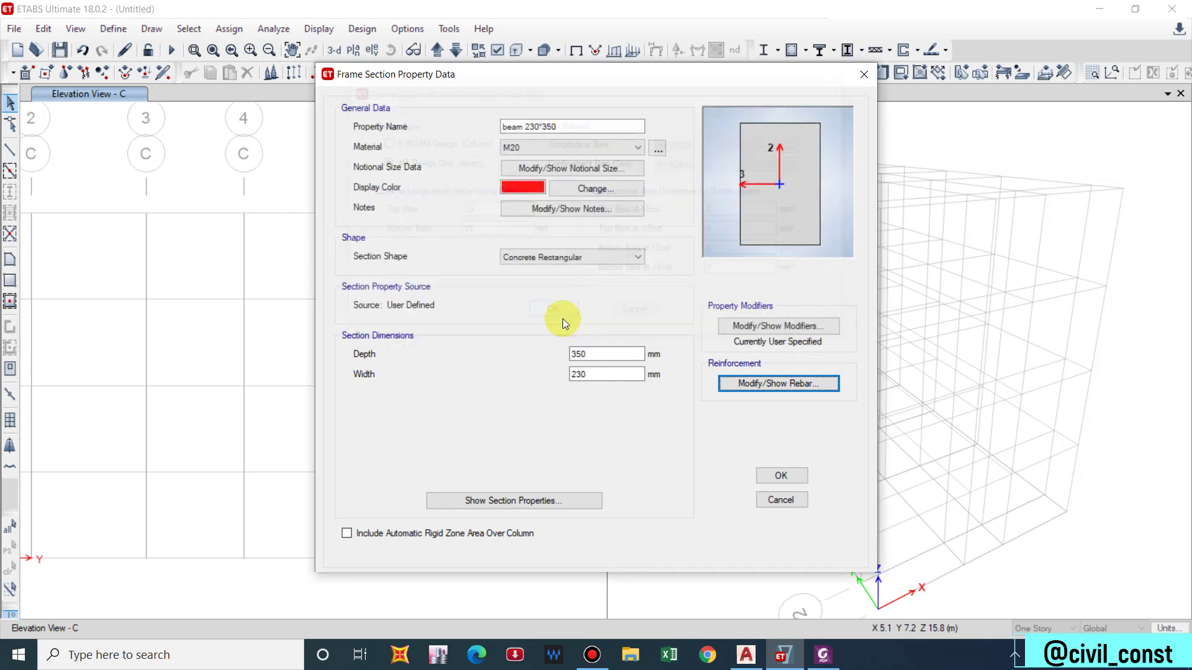
Step: Save beam 230*350 and delete the ISLB600 and ISWB550 frame sections
click(768, 474)
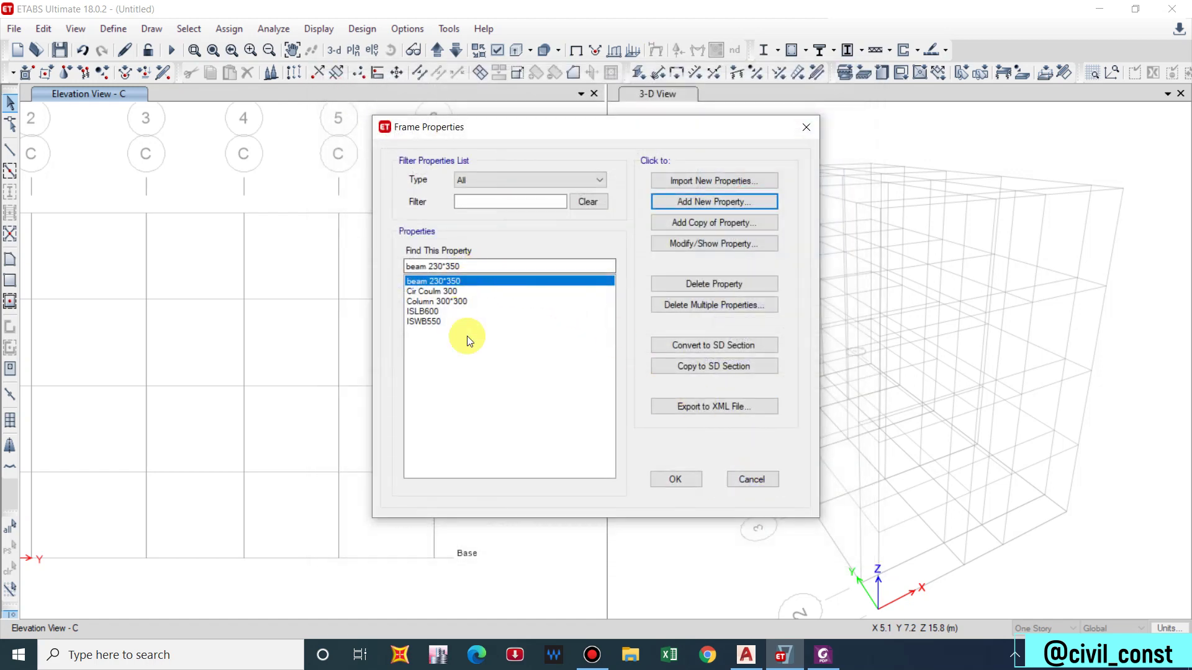
click(689, 319)
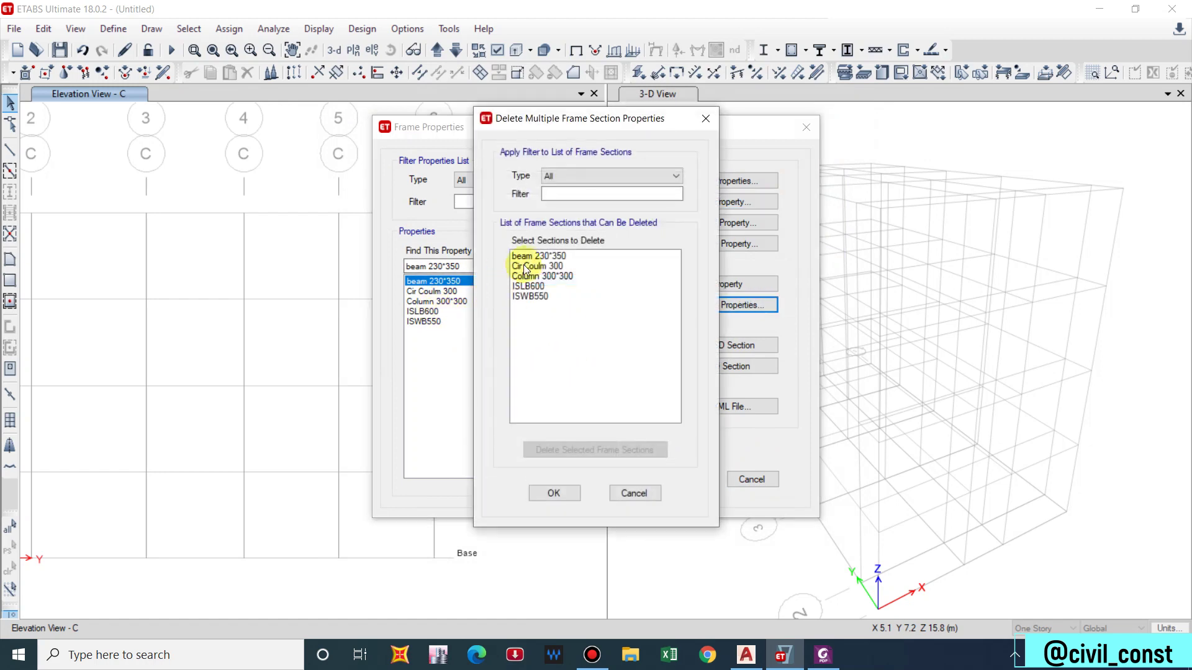
drag(534, 286, 537, 355)
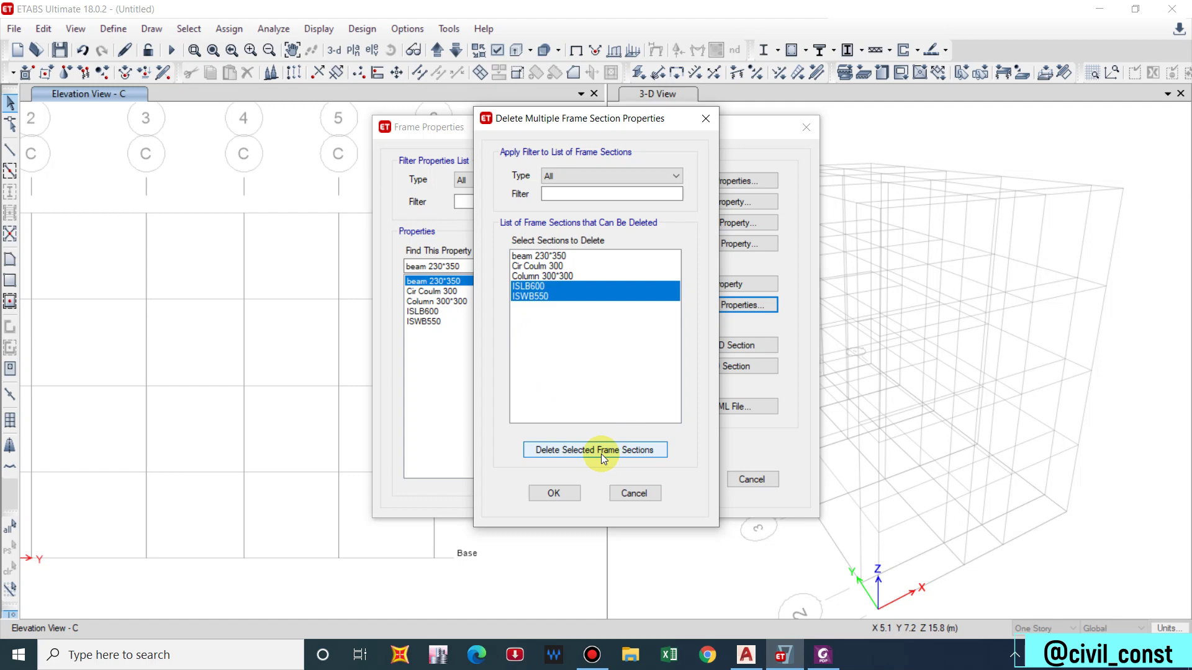
click(600, 451)
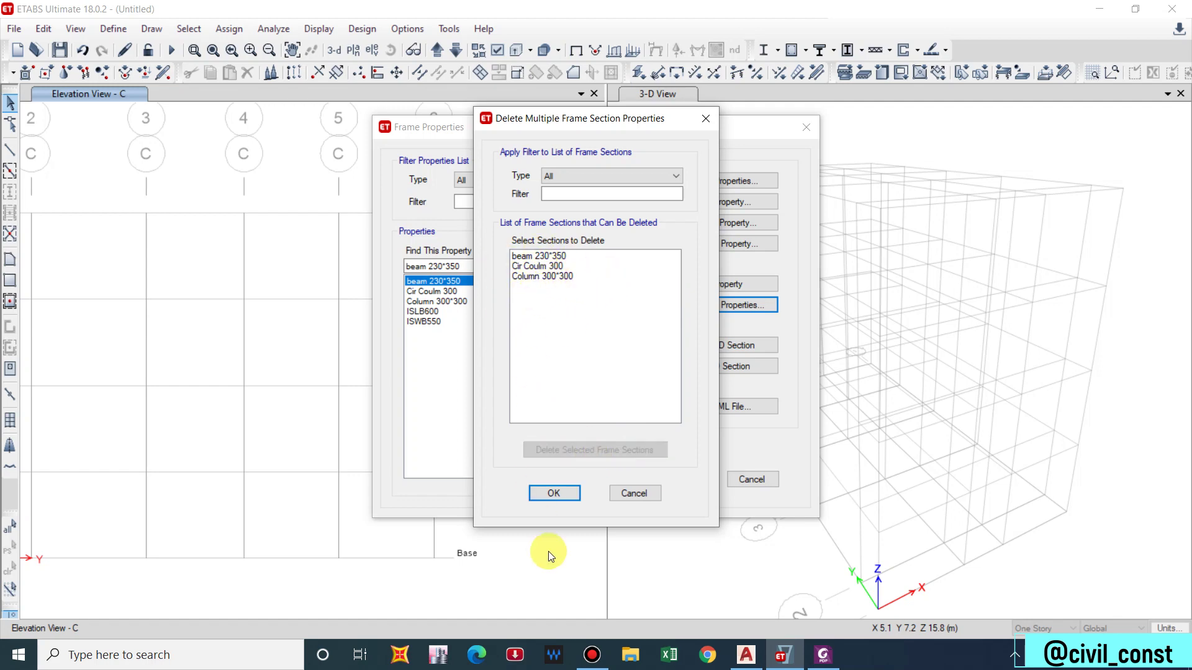
click(554, 493)
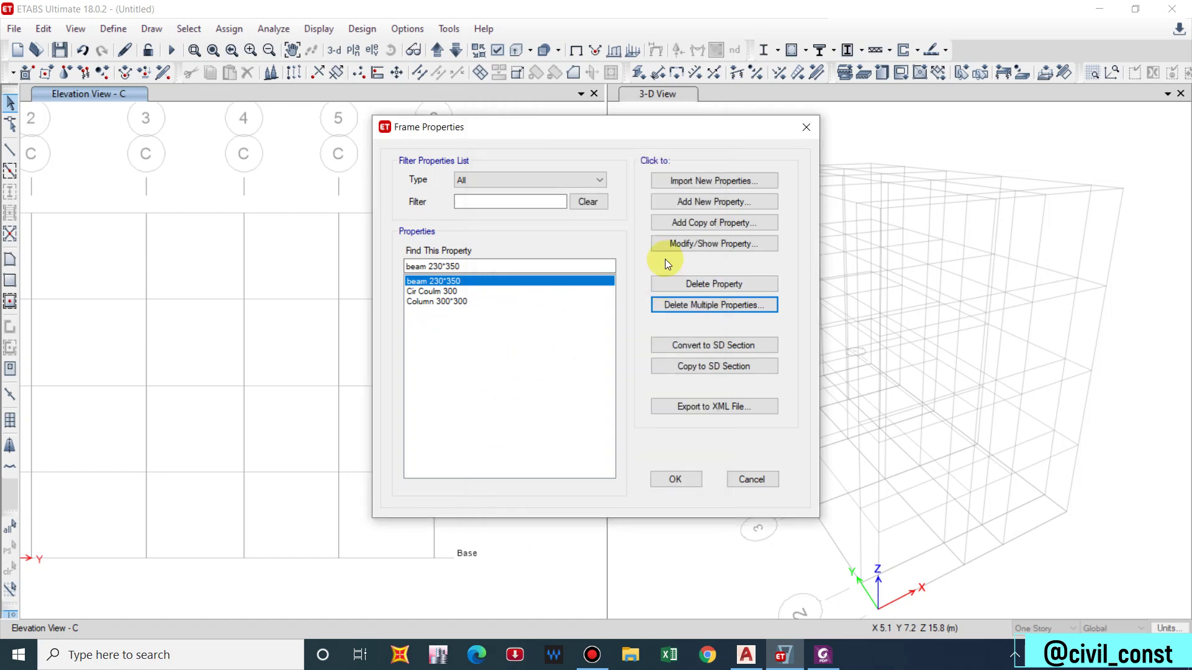
click(746, 654)
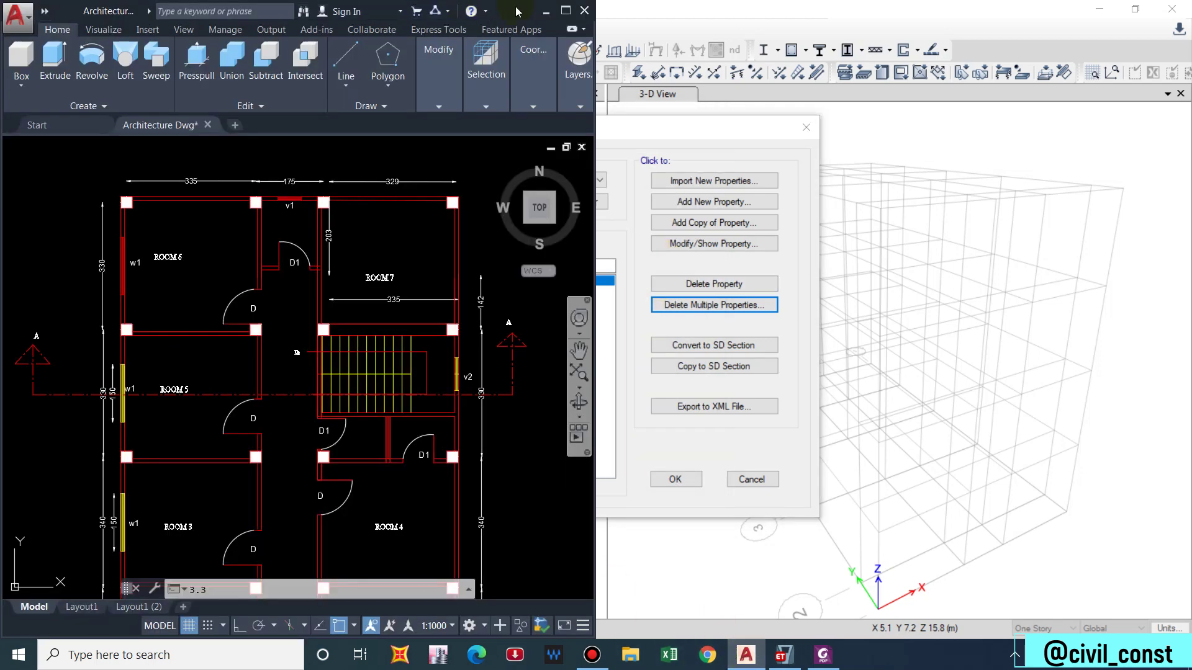
click(565, 9)
scroll(584, 283, up, 5)
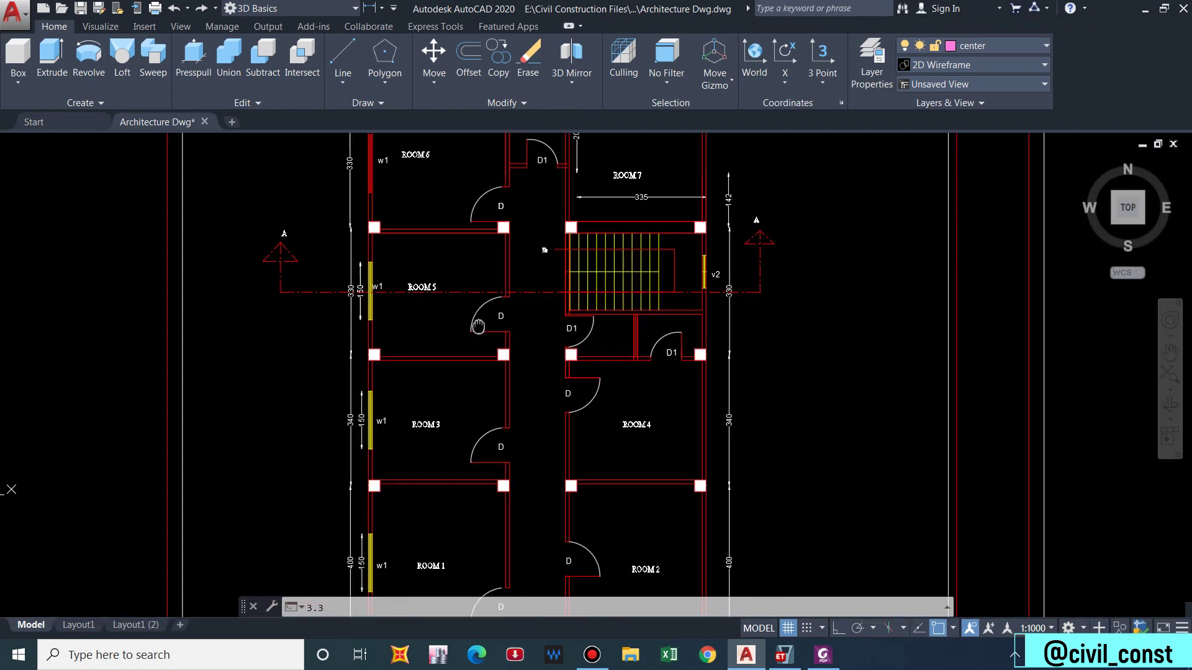
scroll(584, 282, up, 2)
scroll(515, 359, down, 2)
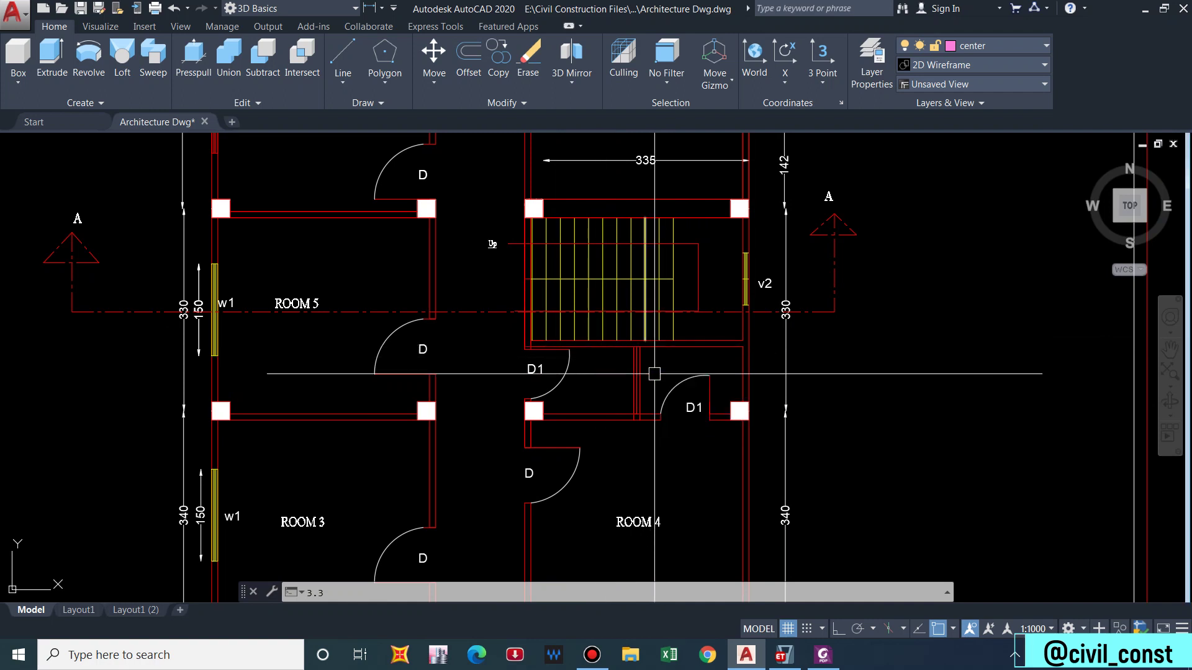
click(751, 648)
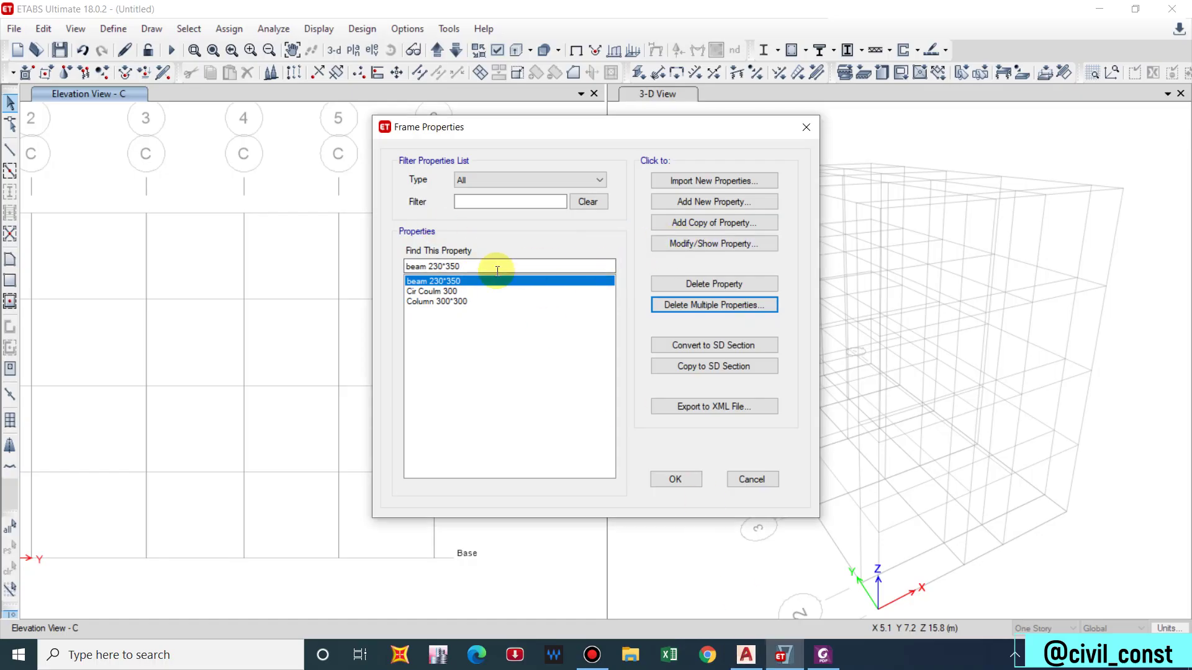
Step: Copy beam 230*350 as 'secondary beam 230*300' with a 300 mm depth
click(690, 223)
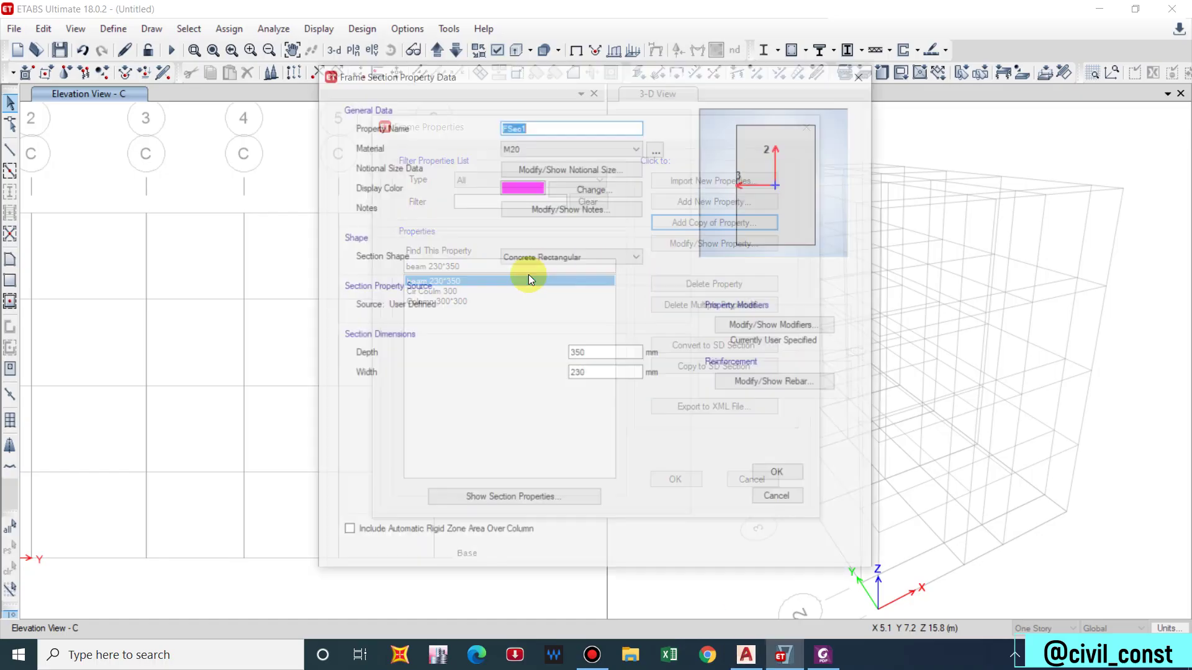
text(secondary)
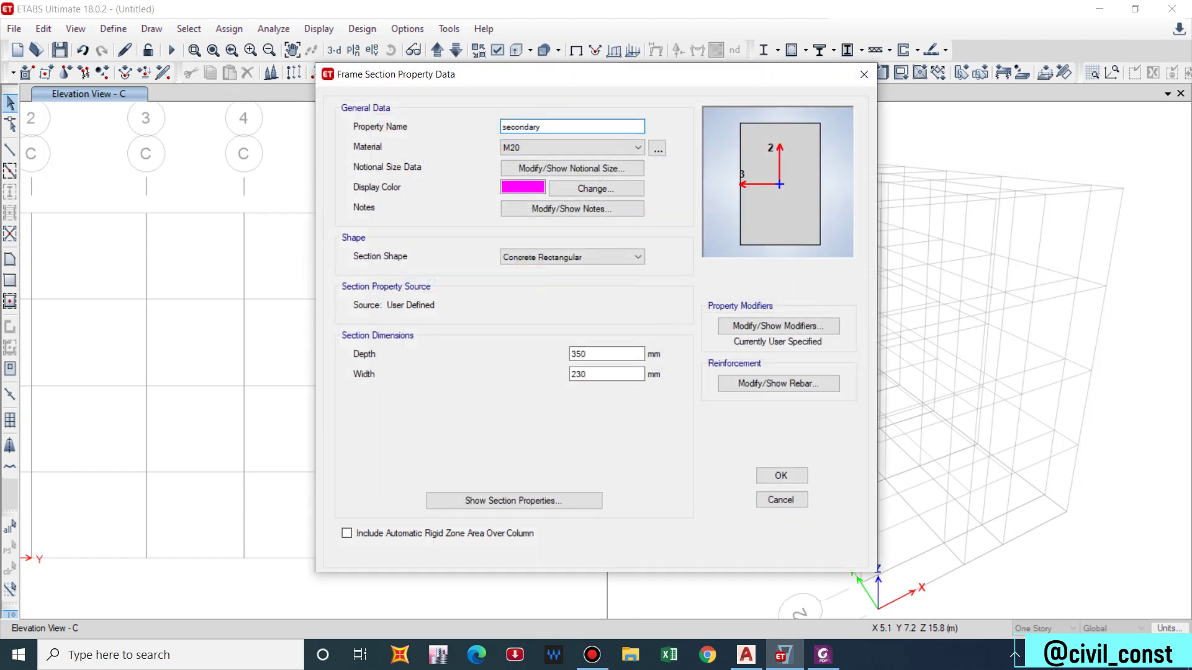
text( beam 230*300)
double_click(617, 354)
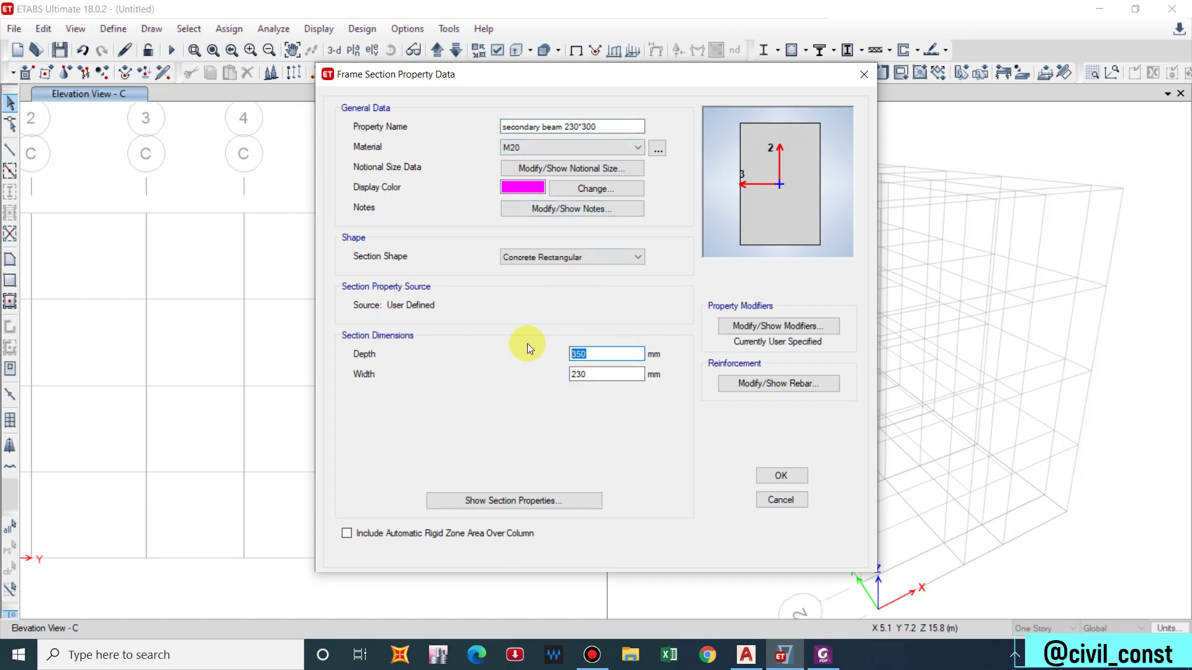
text(300)
Step: Accept its reinforcement, save the secondary beam, and close the Frame Properties list
click(780, 383)
click(554, 313)
key(Return)
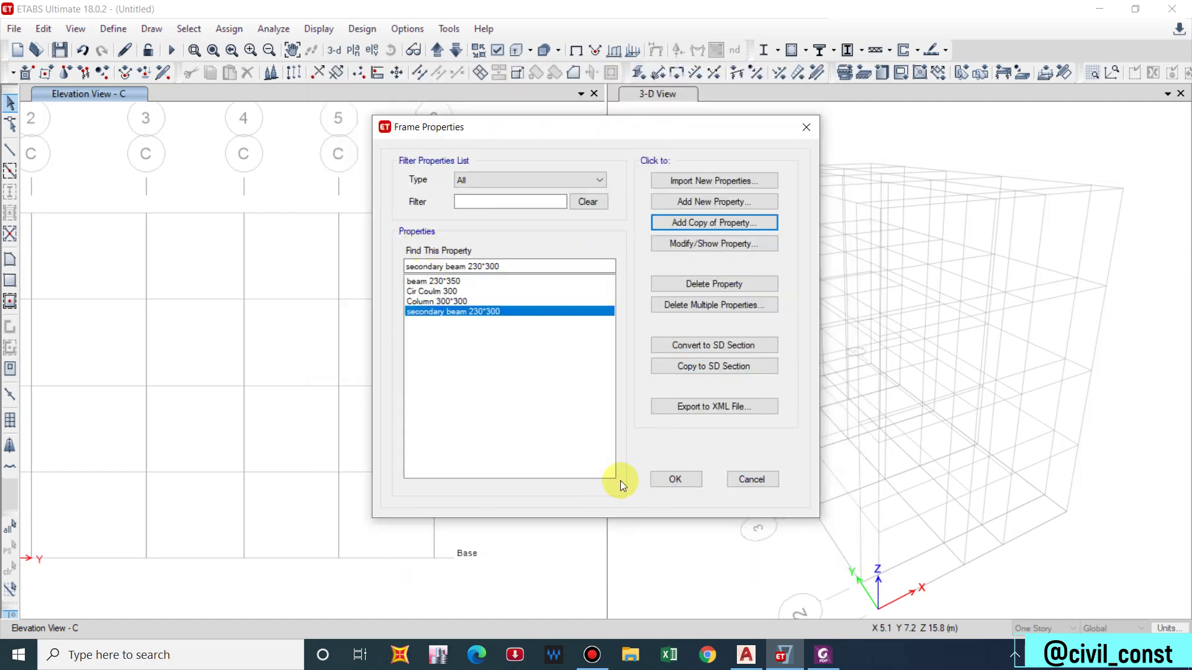
click(674, 479)
click(113, 28)
mouse_move(157, 75)
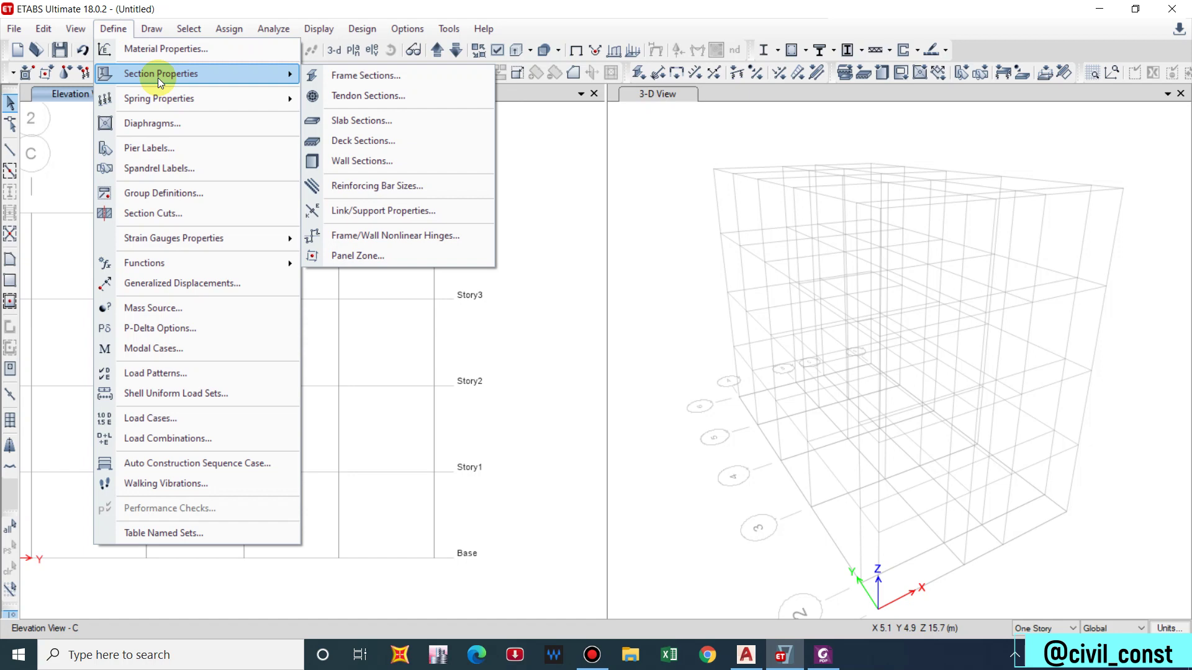
Step: In Slab Sections, delete the Plank1 property so only Slab1 remains
click(374, 121)
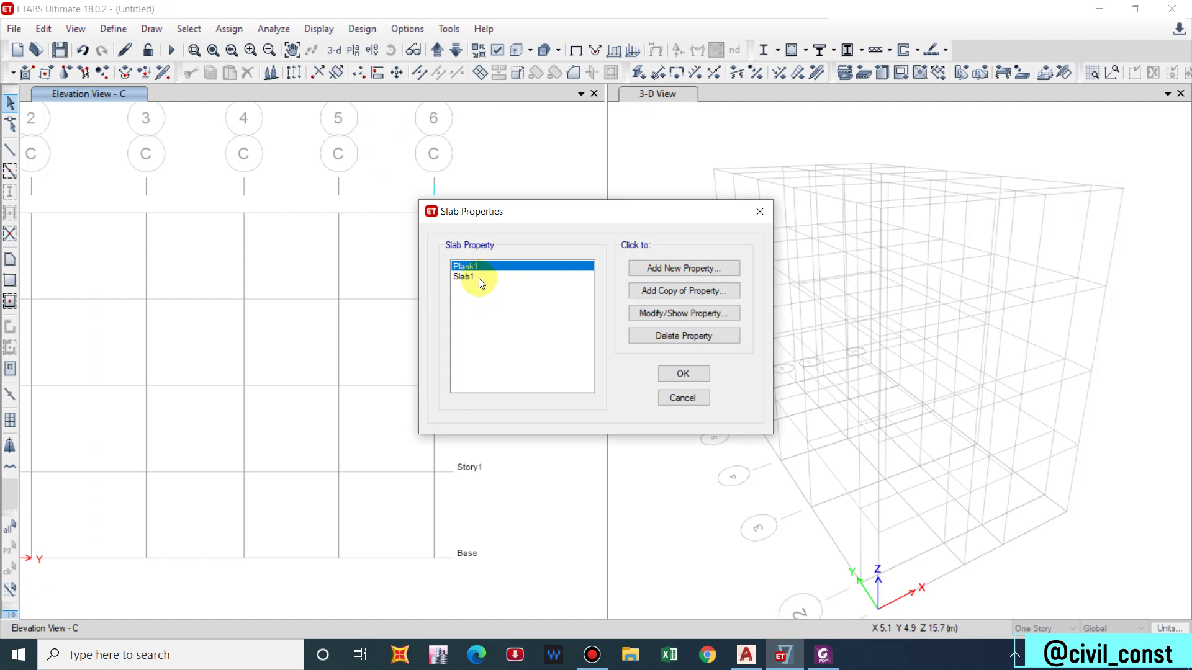
click(677, 331)
click(611, 375)
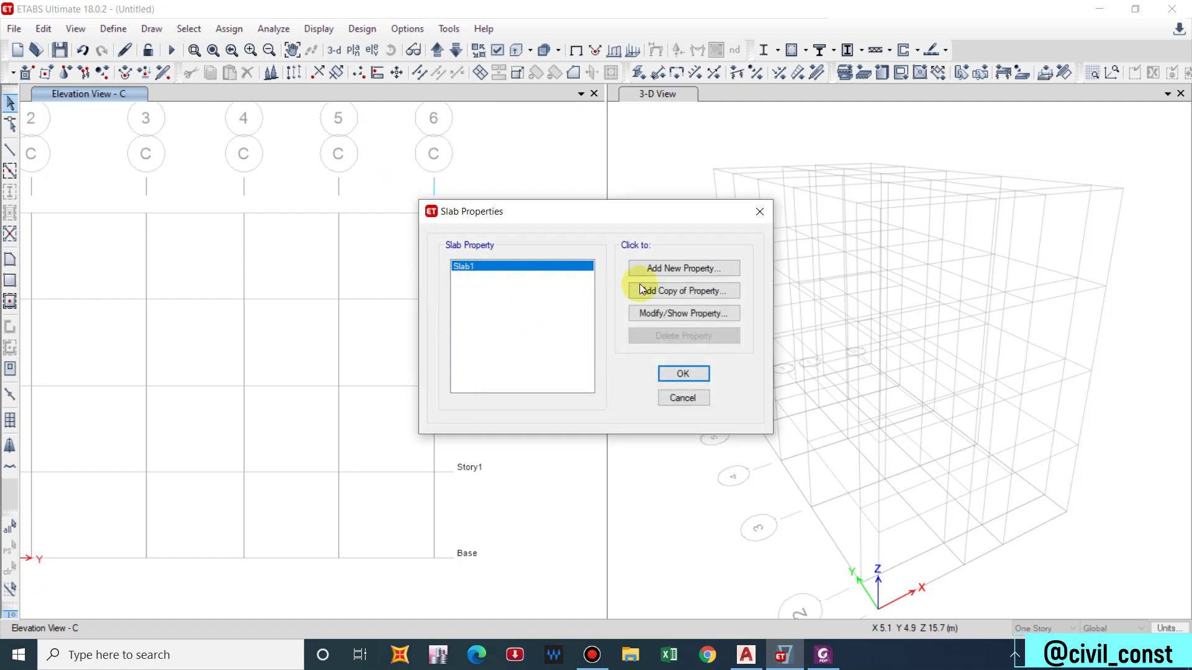
Step: Rename Slab1 to 'Slab', set its material to M20, and keep Shell-Thin modeling
click(639, 314)
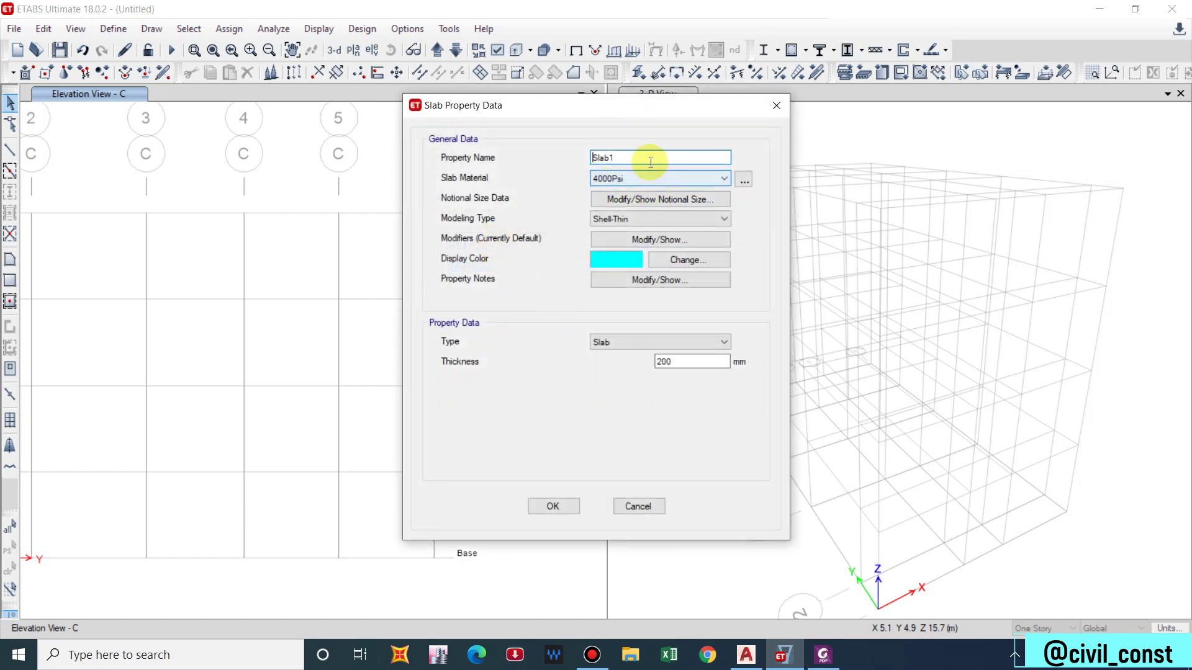
click(621, 158)
key(BackSpace)
click(622, 178)
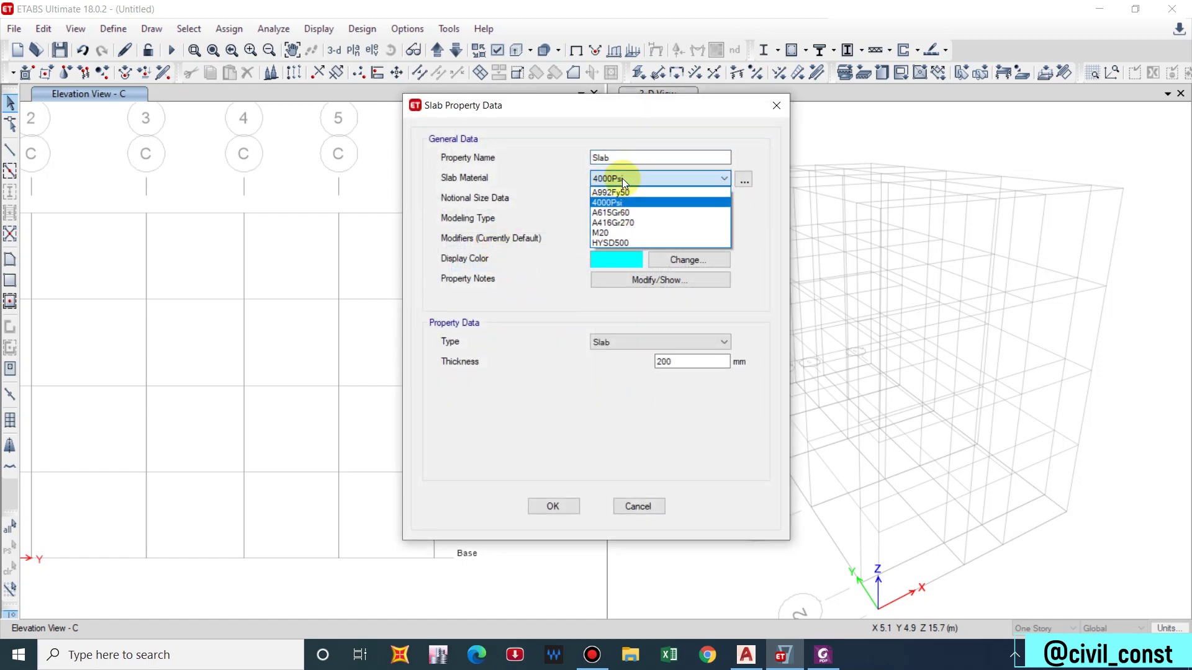
click(602, 232)
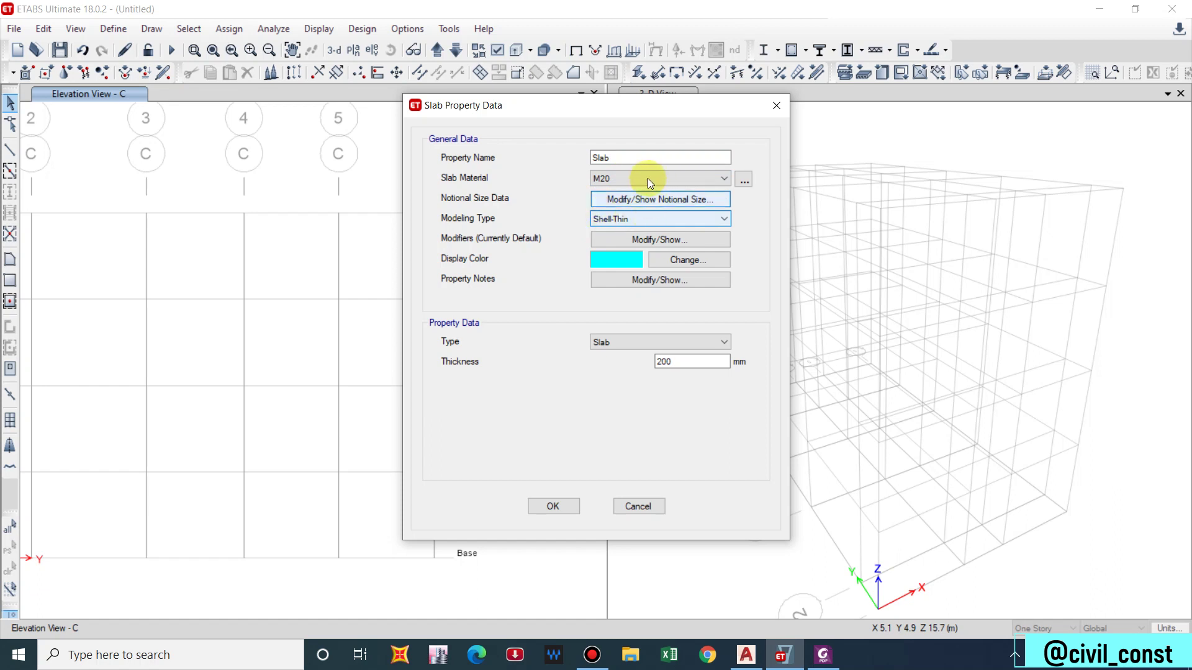
click(608, 218)
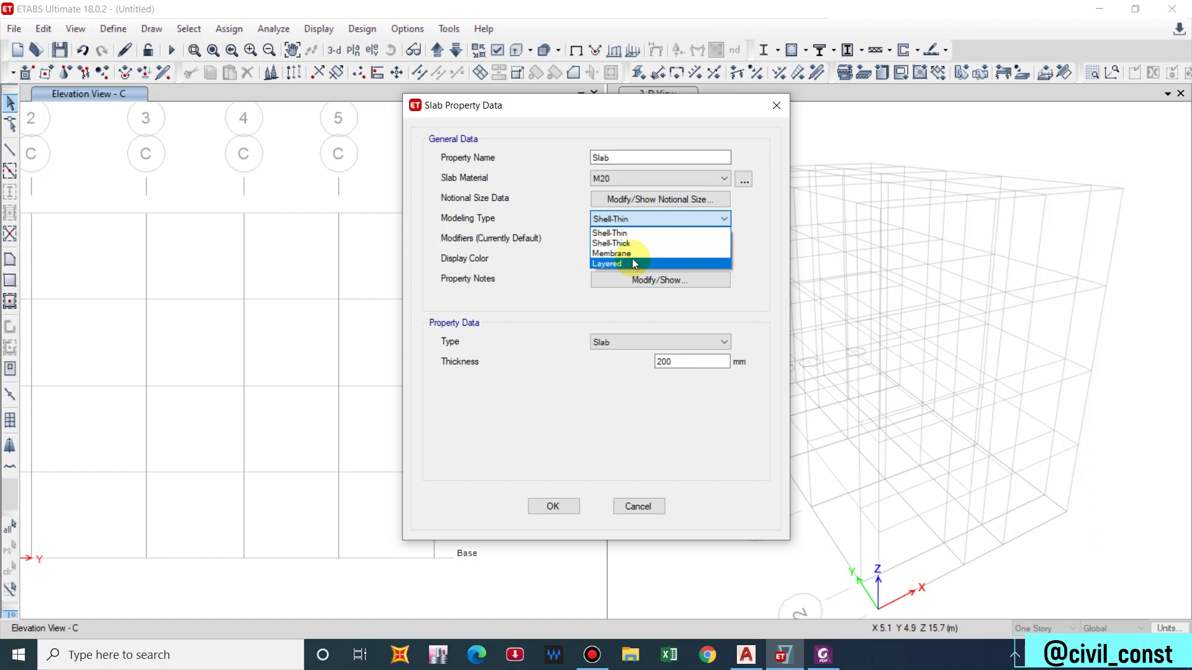
click(650, 222)
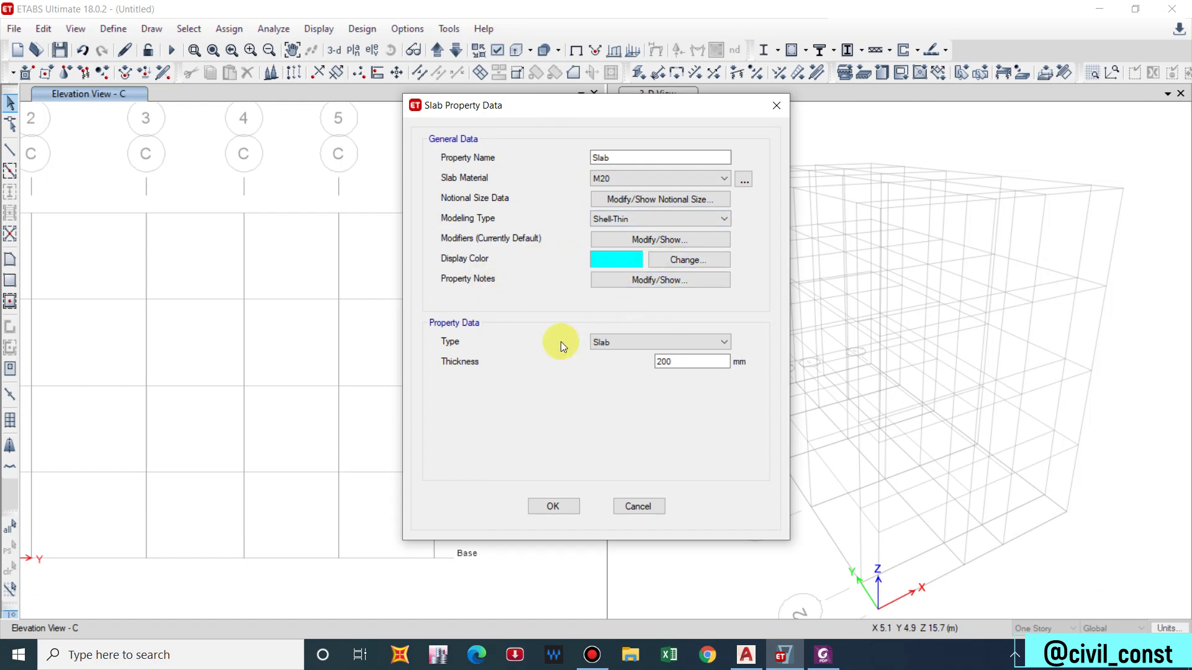
Step: Keep the Slab type, change thickness from 200 to 125 mm, and save
double_click(668, 342)
click(668, 343)
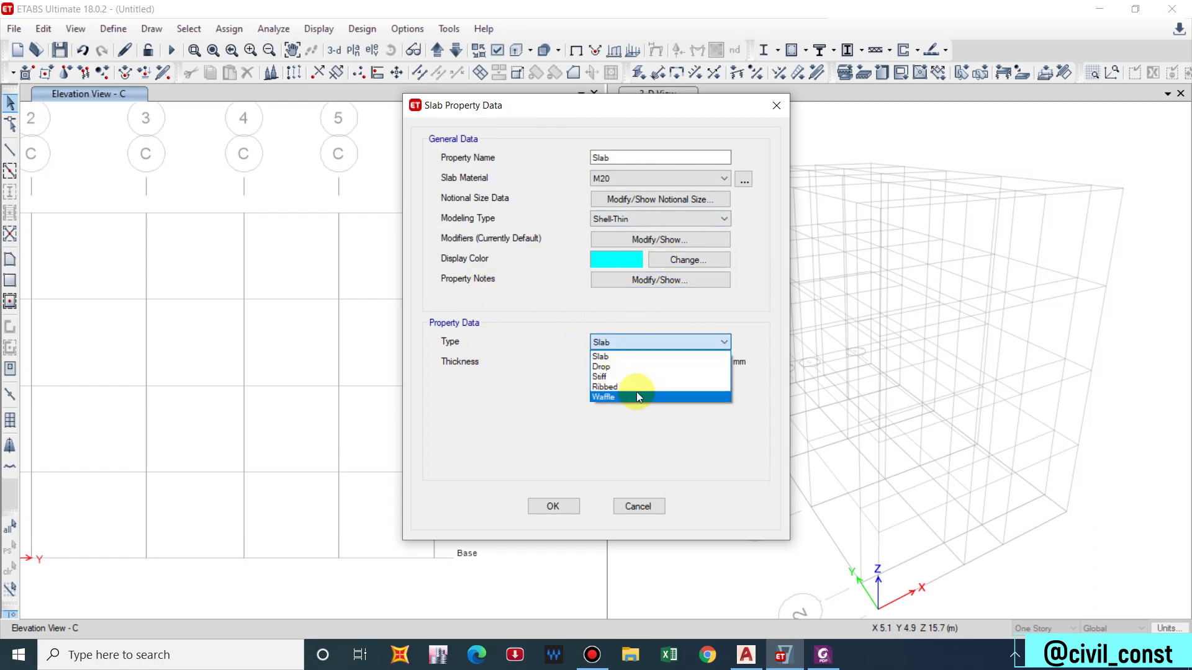
click(624, 345)
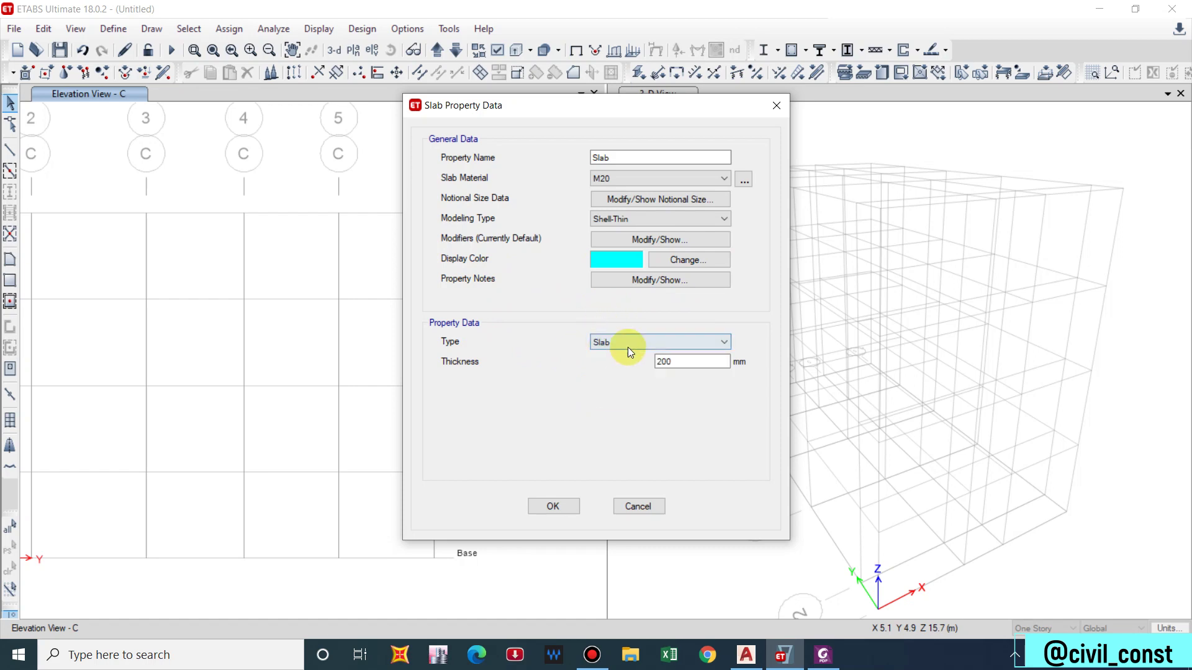
double_click(676, 361)
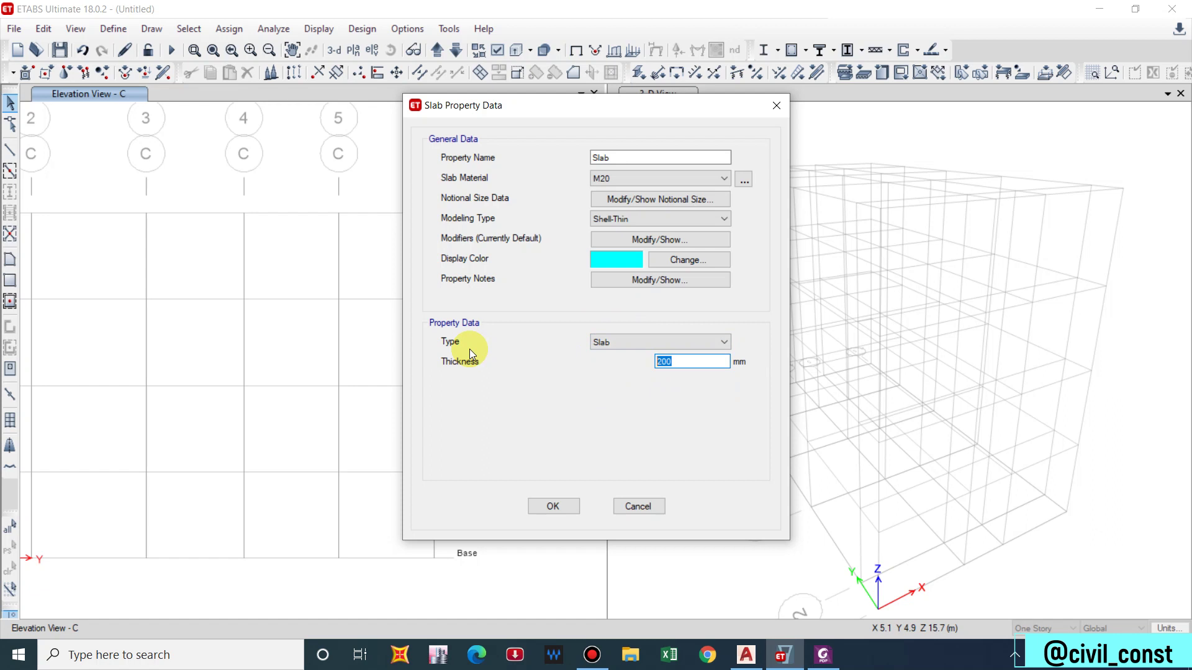
text(125)
key(Return)
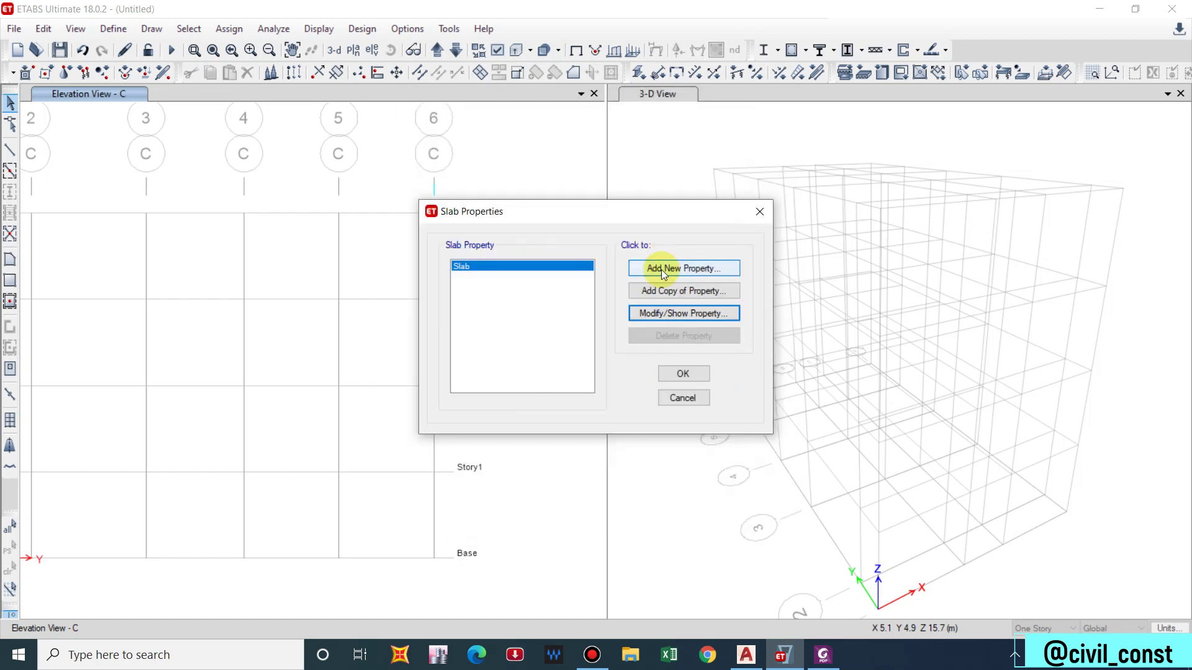
Step: Copy Slab as 'Staircase' with 150 mm thickness and save it
click(654, 294)
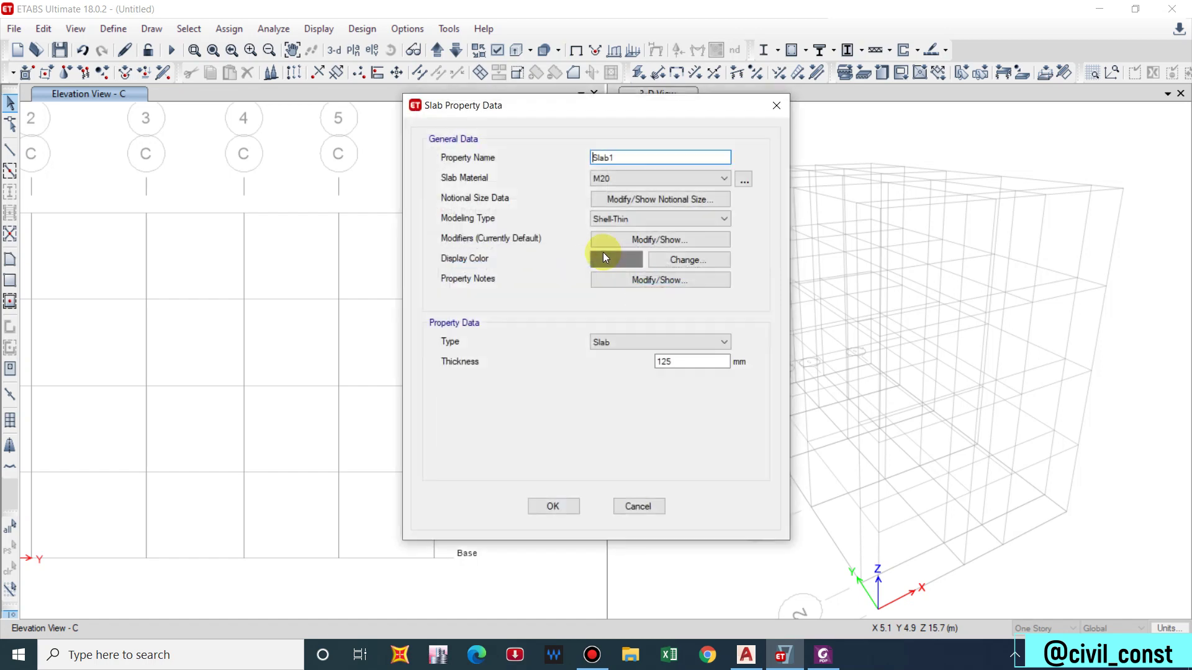
double_click(628, 159)
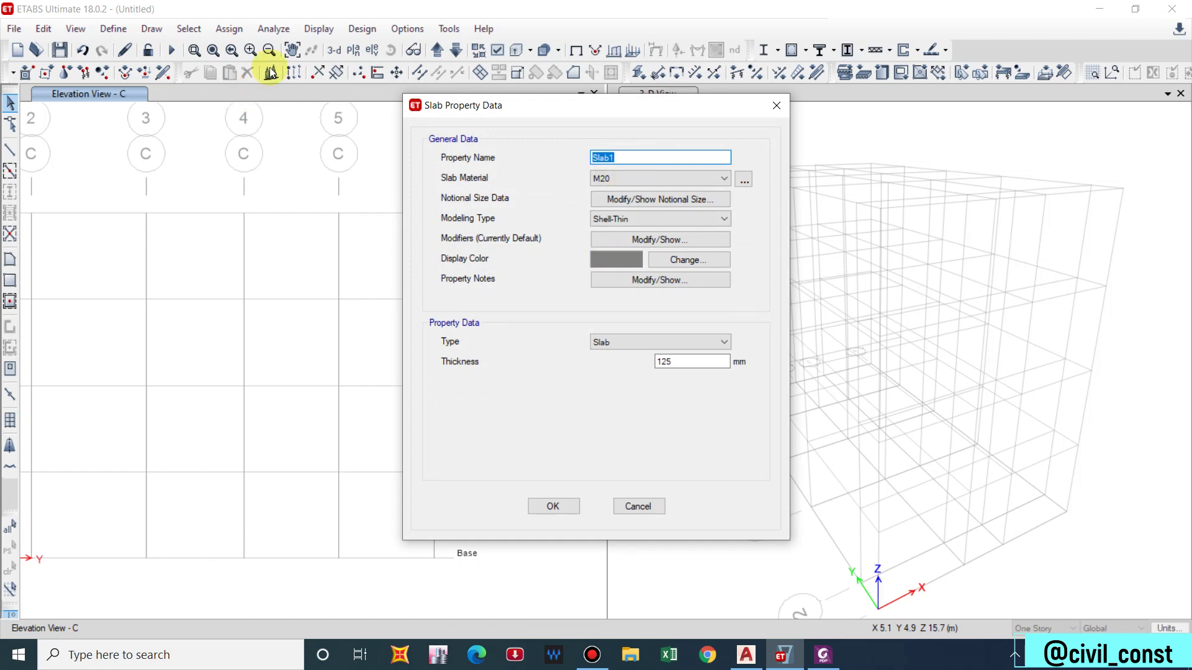
text(Staircase)
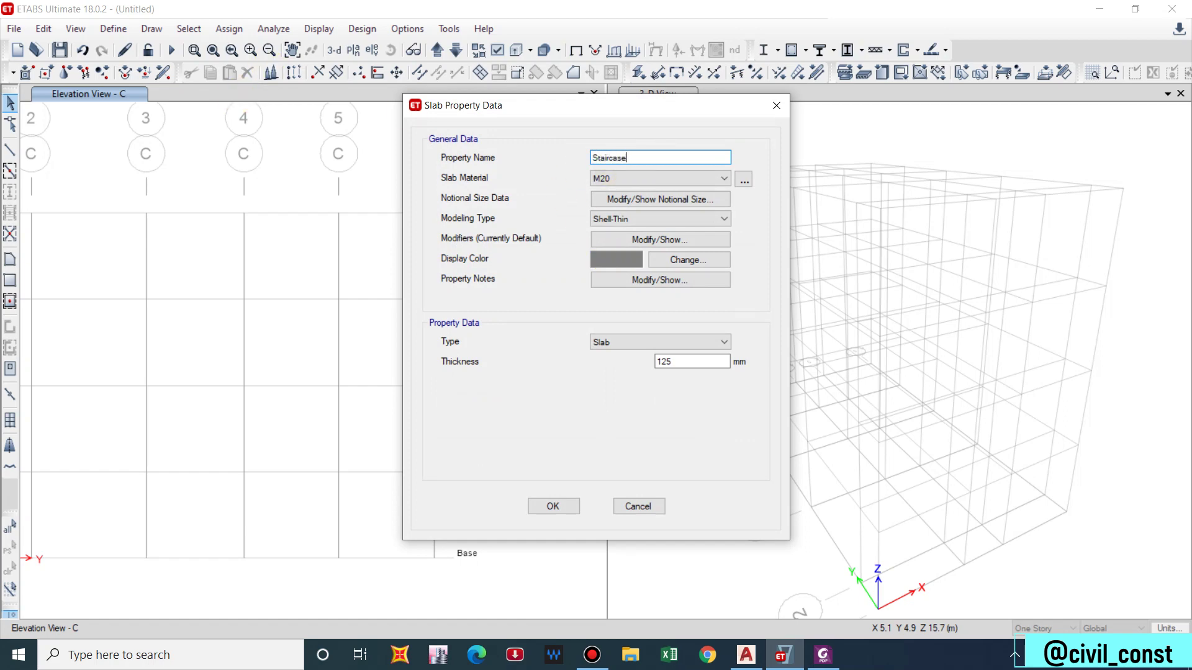
click(653, 178)
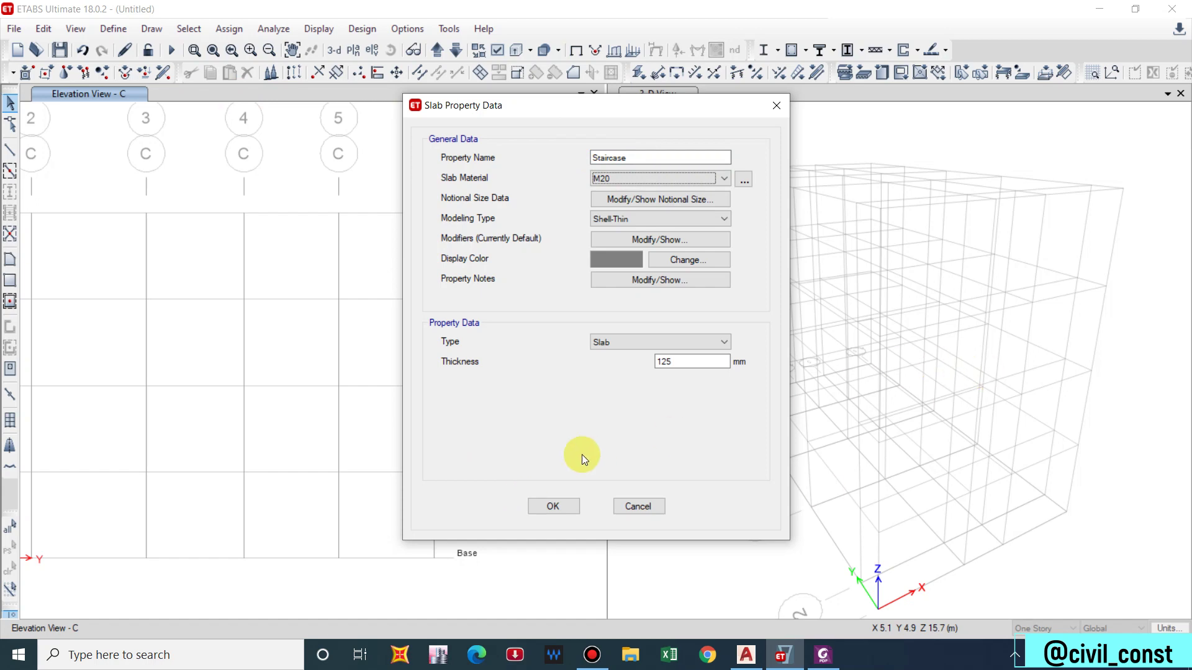
drag(682, 359, 594, 362)
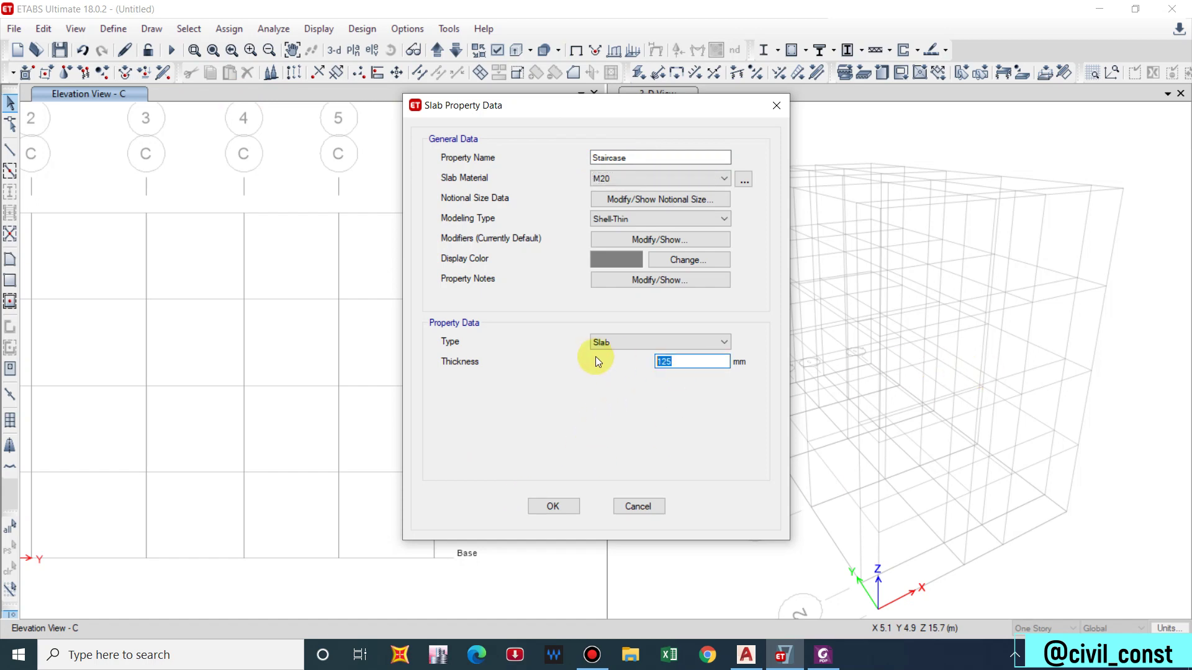
text(1)
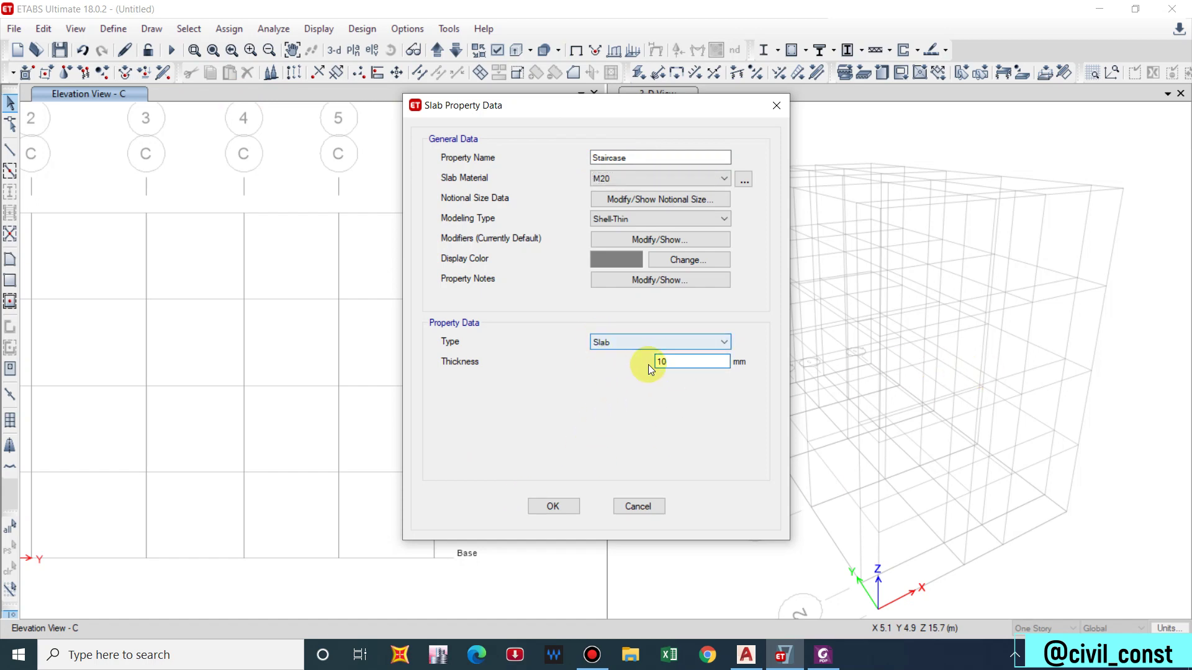
text(50)
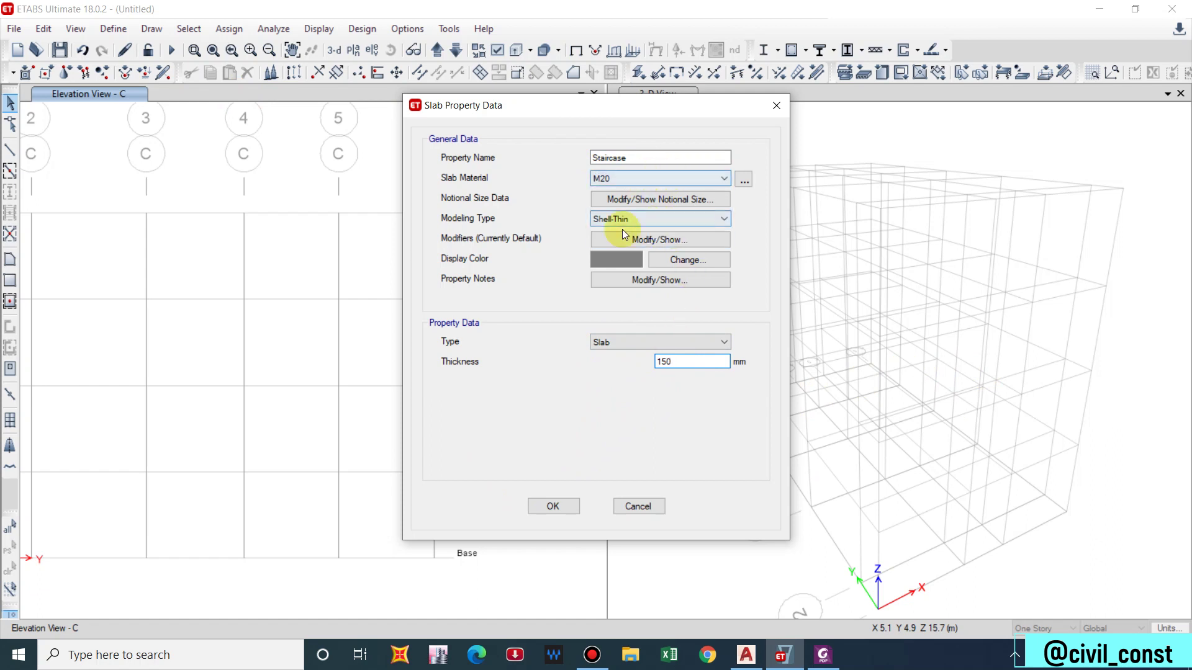
click(554, 504)
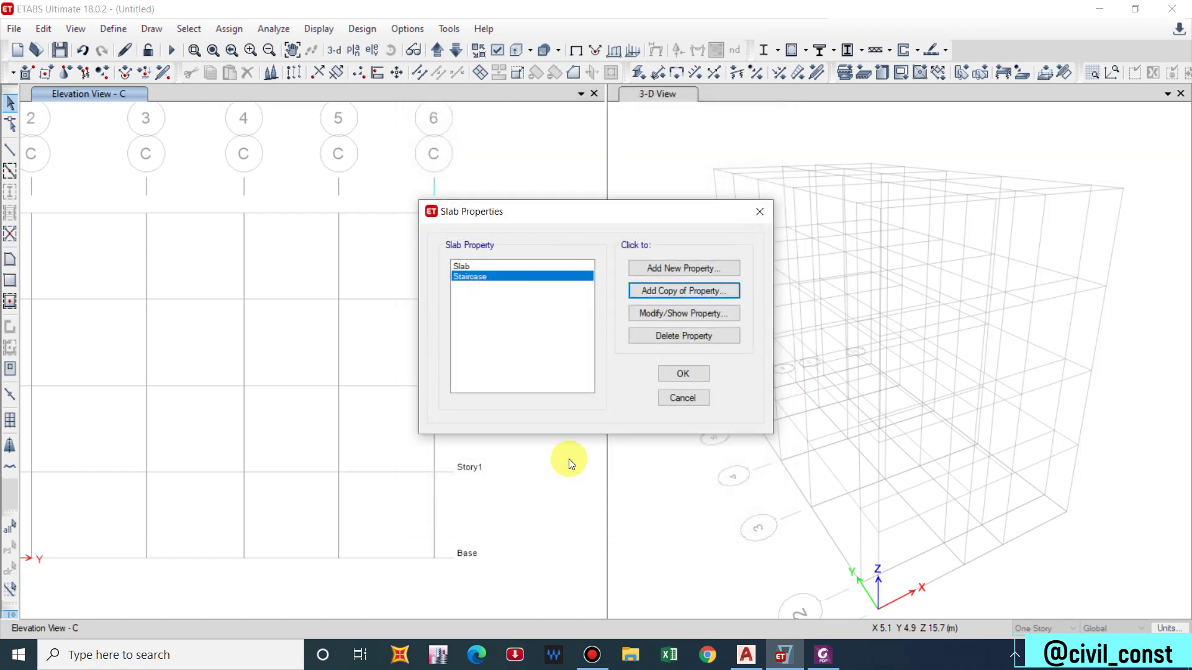
Step: Close the slab properties list and open Wall1 for editing from Wall Sections
click(683, 375)
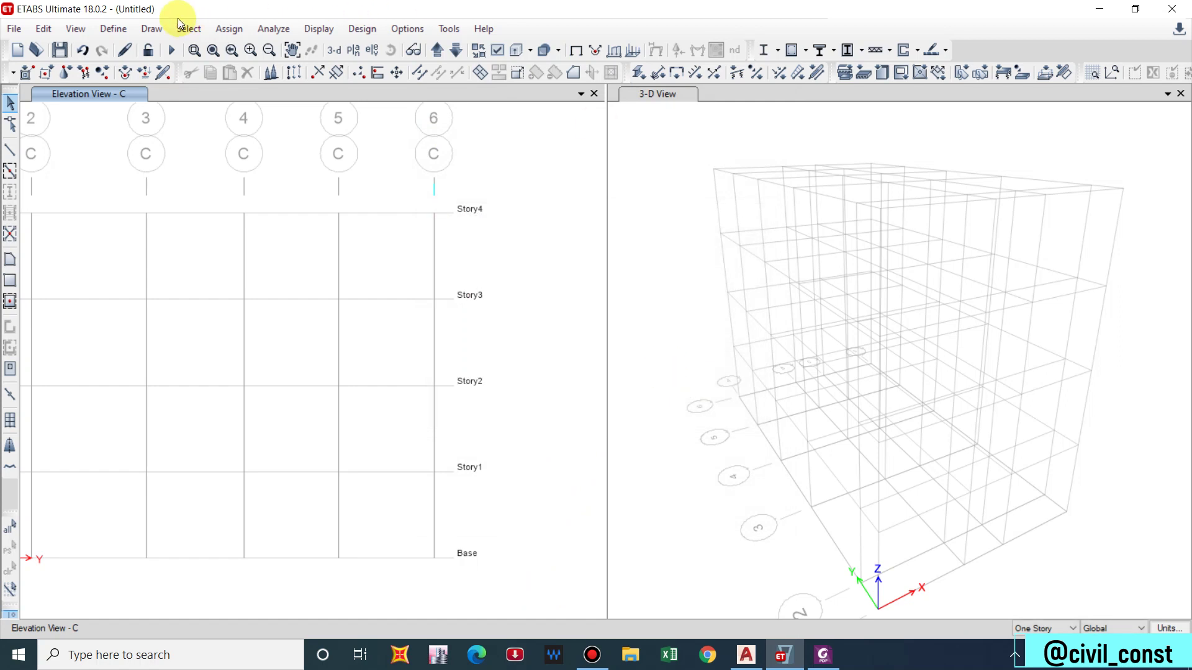
click(113, 28)
mouse_move(132, 74)
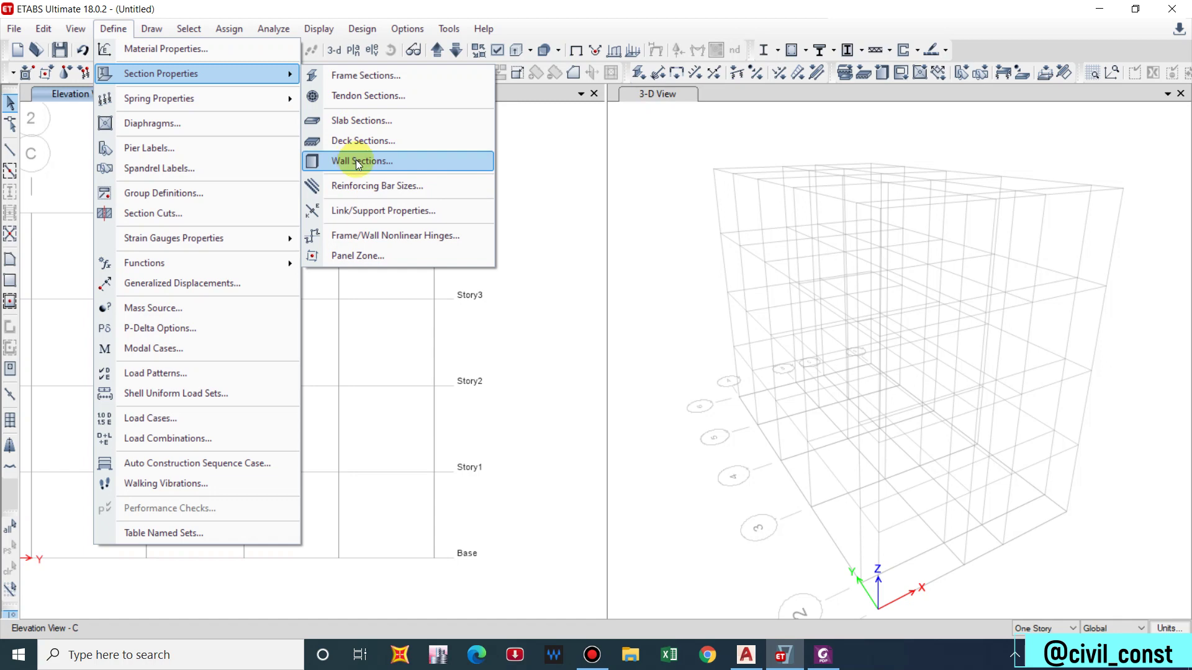
click(372, 165)
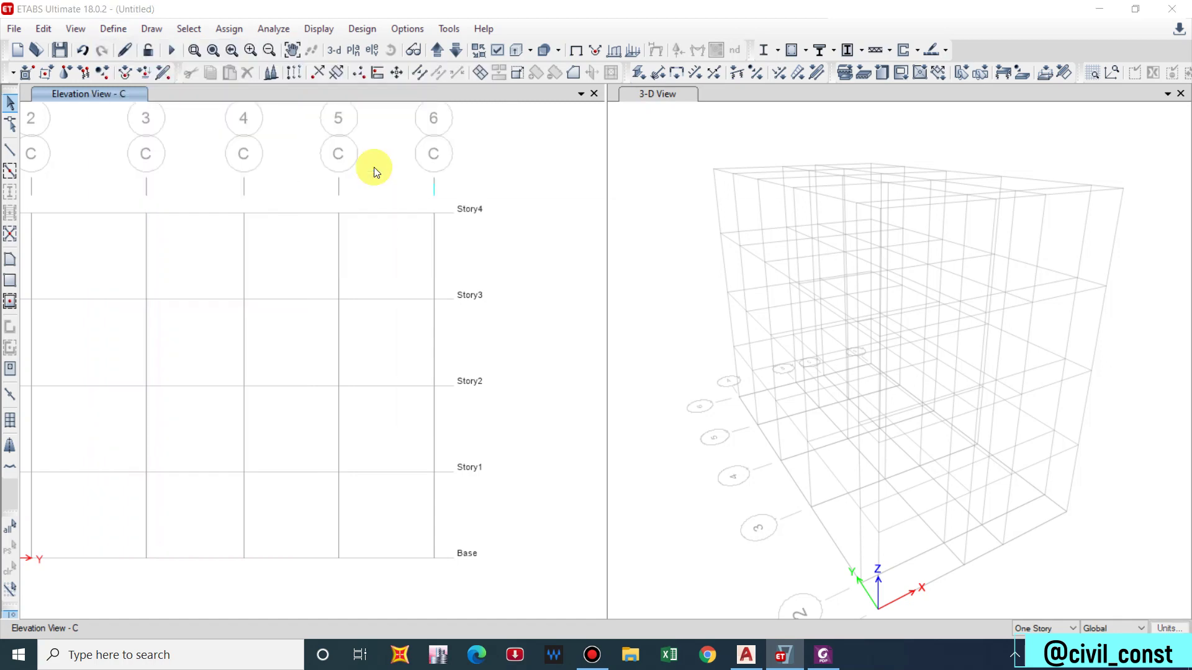
click(667, 319)
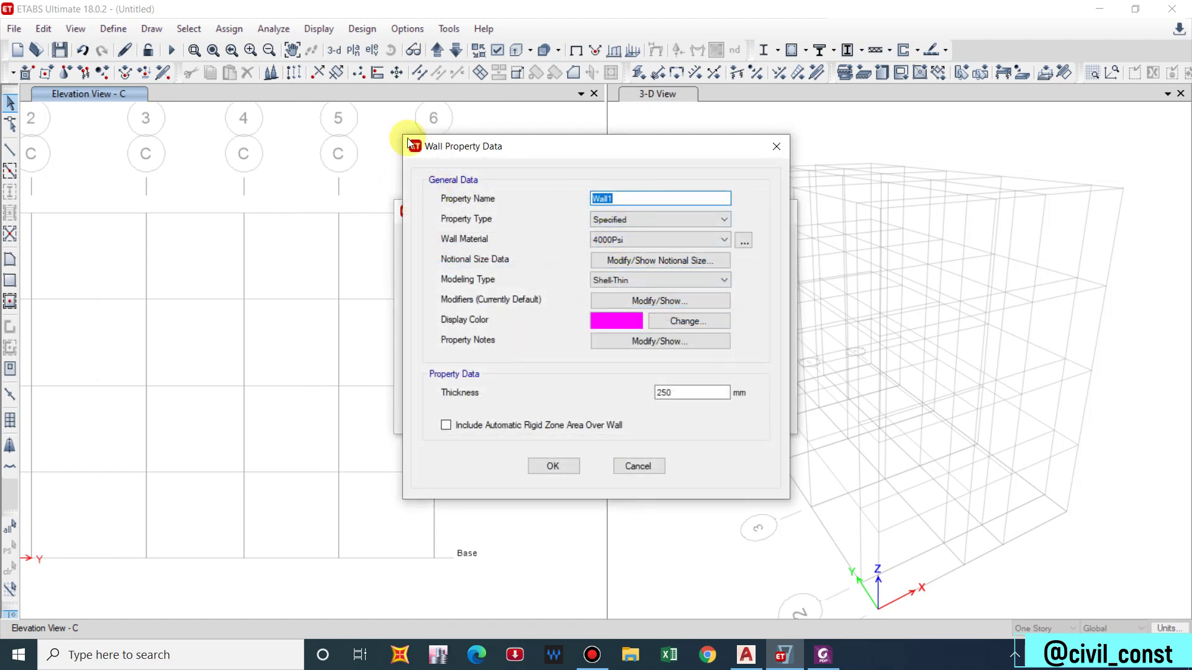
Step: Set Wall1 to M20 material, Shell-Thin modeling and 230 mm thickness, and save it
click(653, 223)
click(653, 222)
click(629, 238)
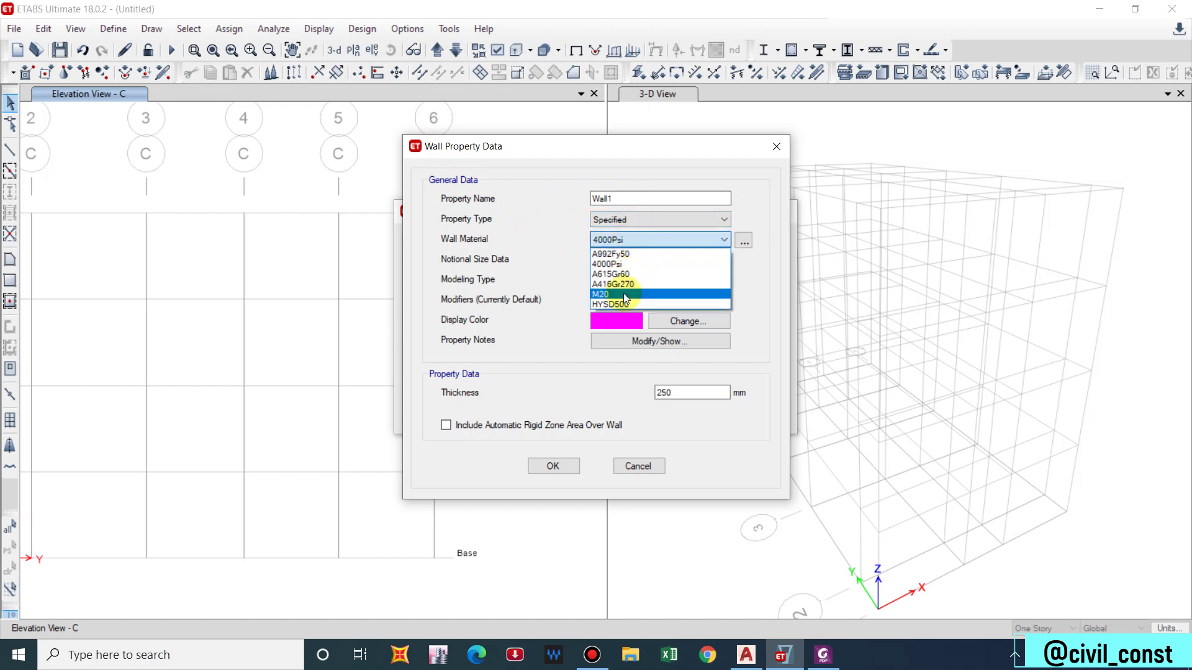
click(623, 293)
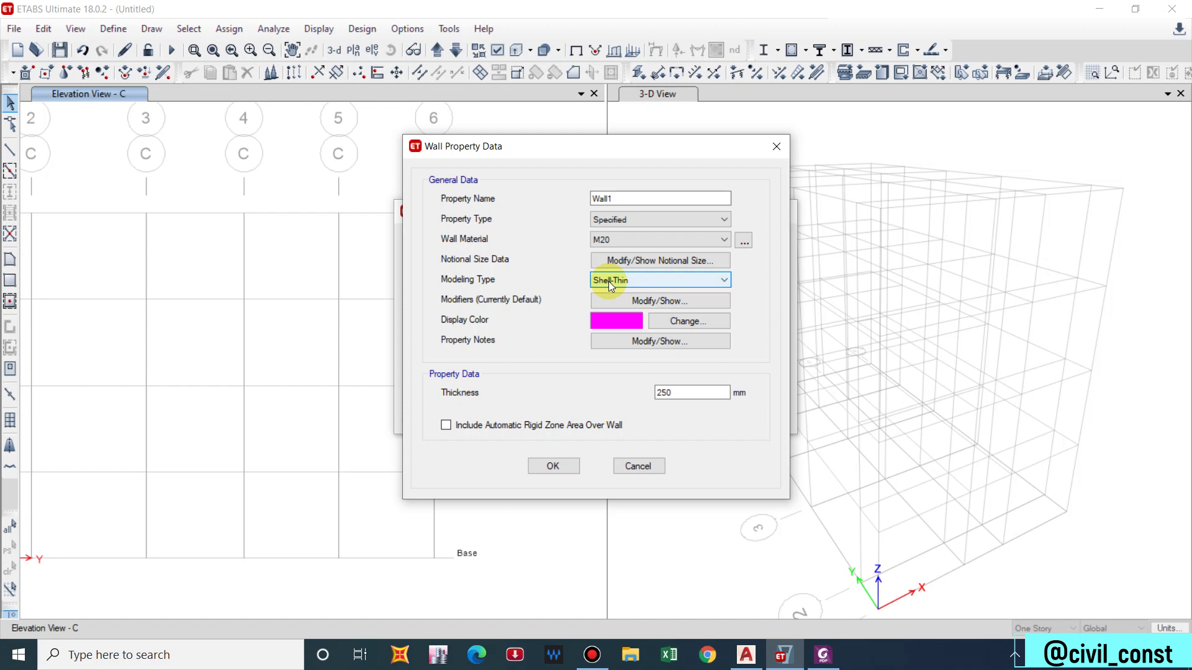
click(608, 281)
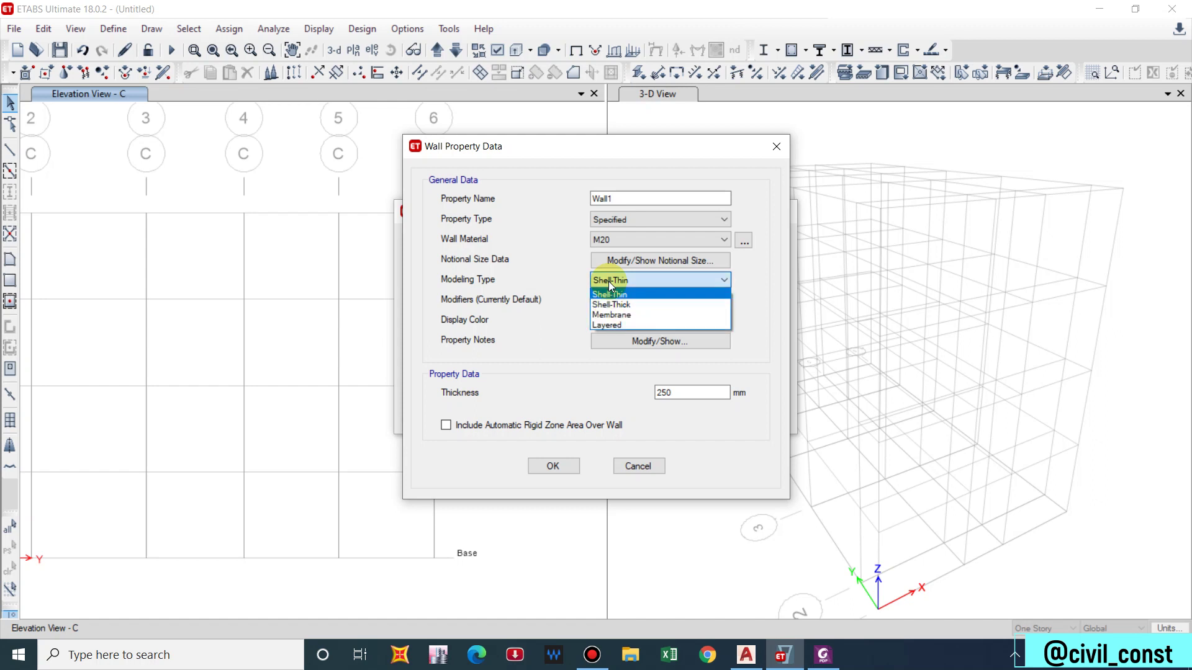
click(608, 294)
double_click(691, 392)
text(230)
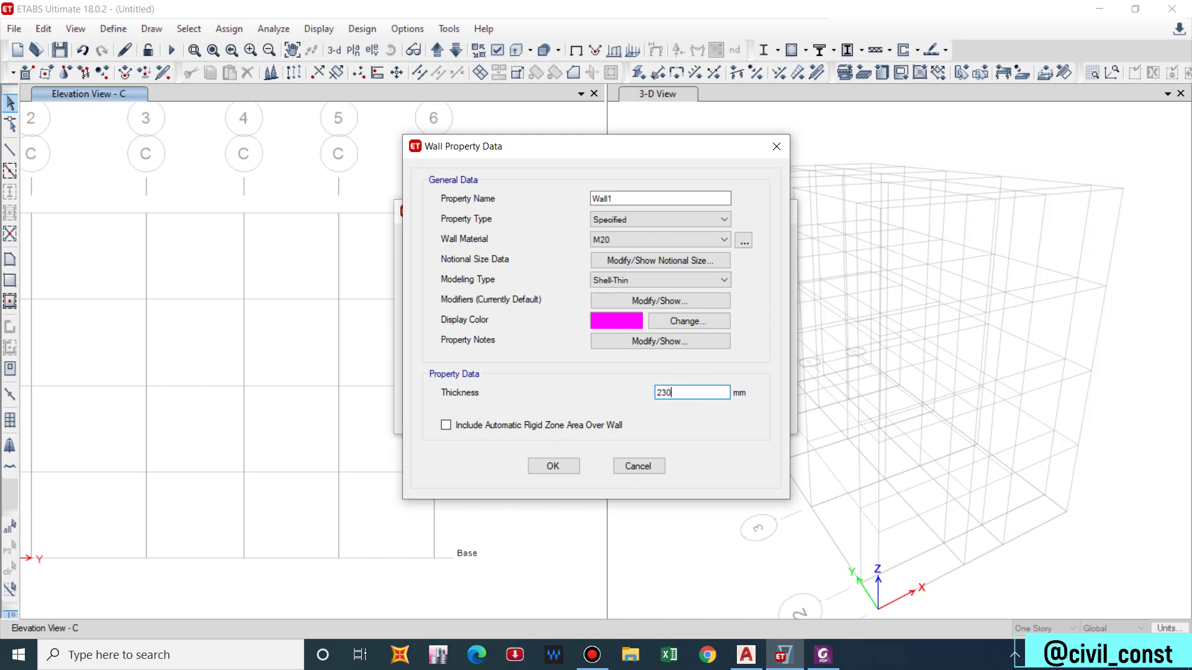
click(567, 471)
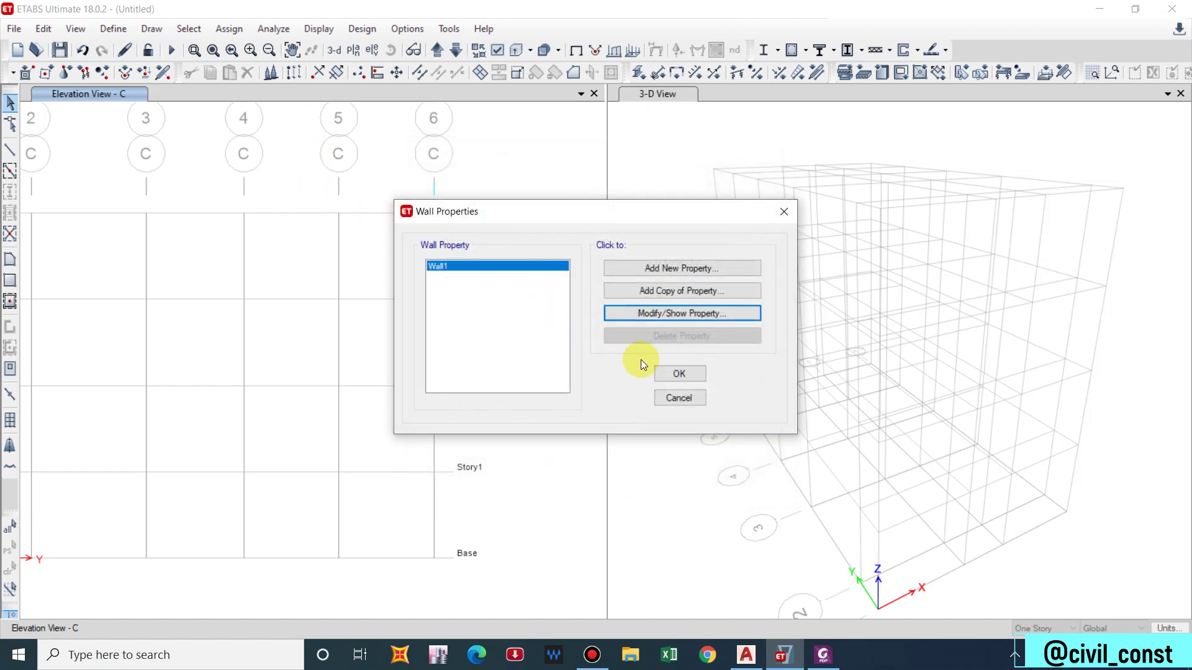
Step: Close the wall properties list and dismiss the Define menu, back to the elevation and 3-D views
click(665, 375)
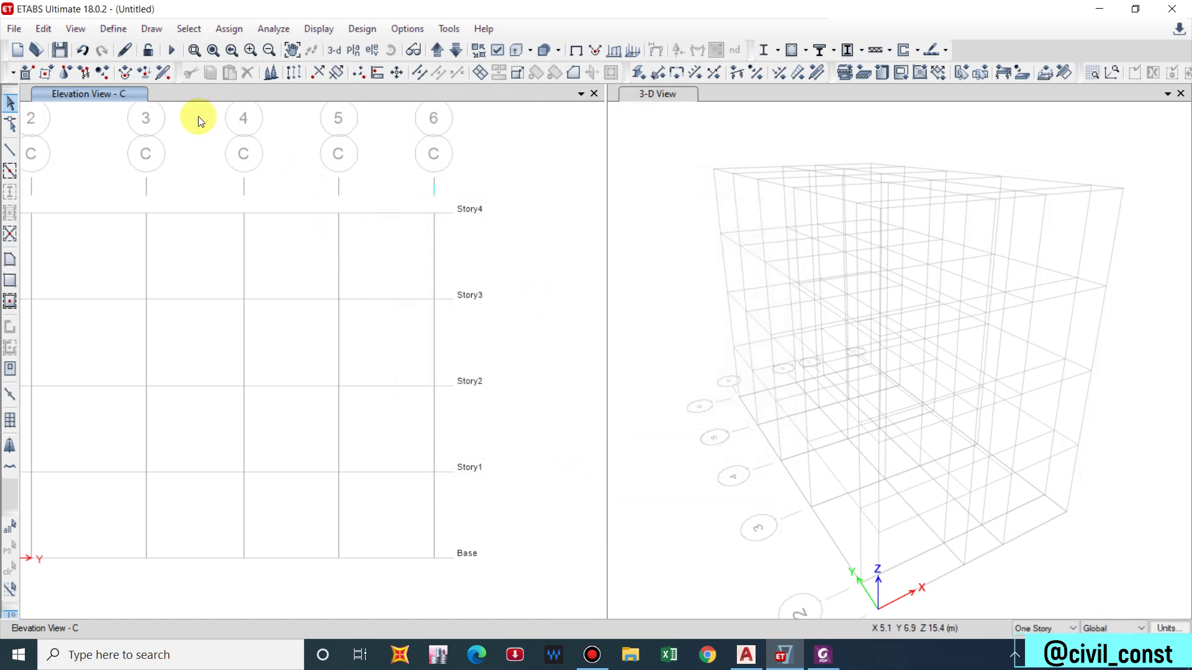
click(119, 32)
mouse_move(184, 98)
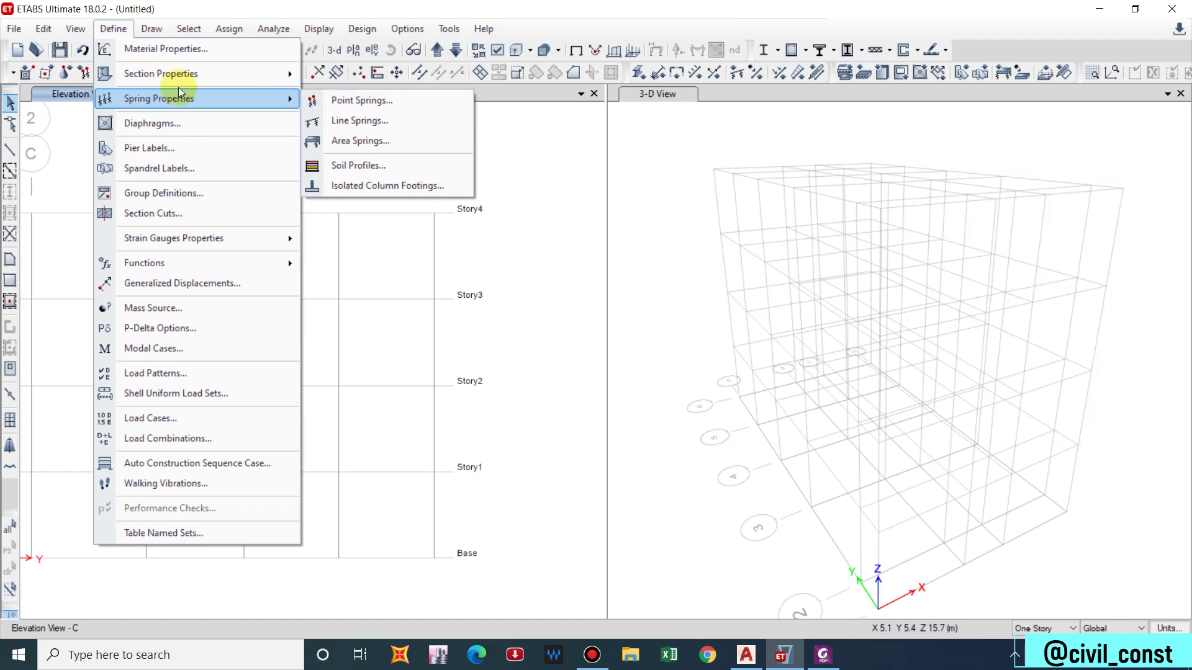
mouse_move(175, 75)
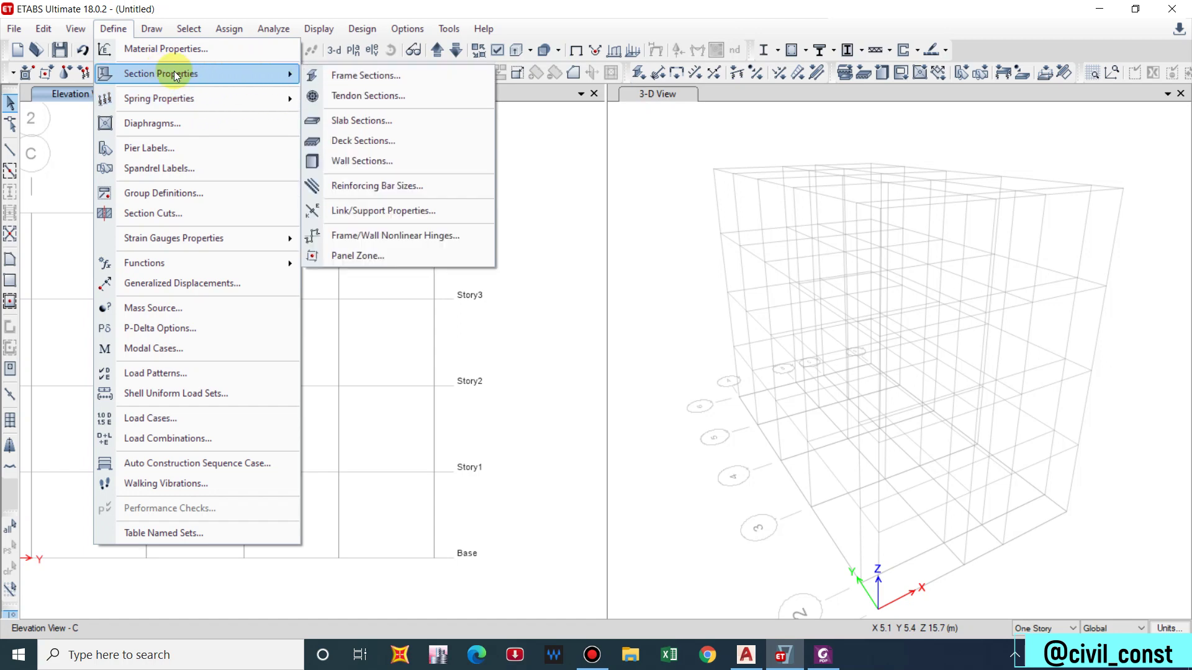
click(205, 51)
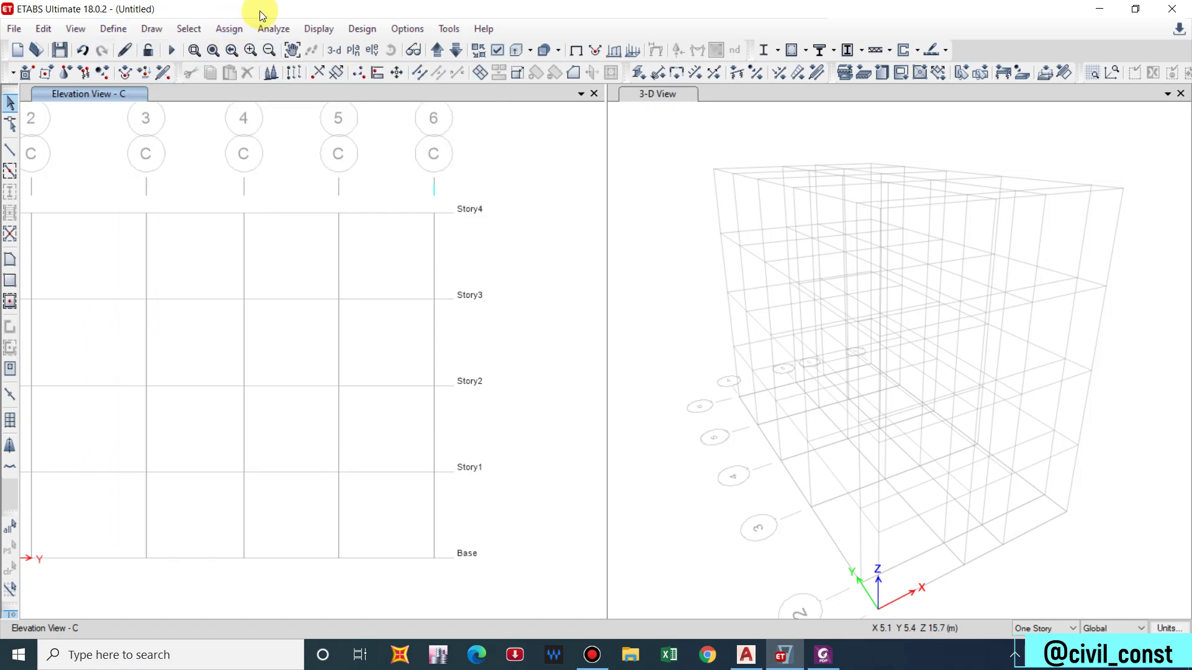